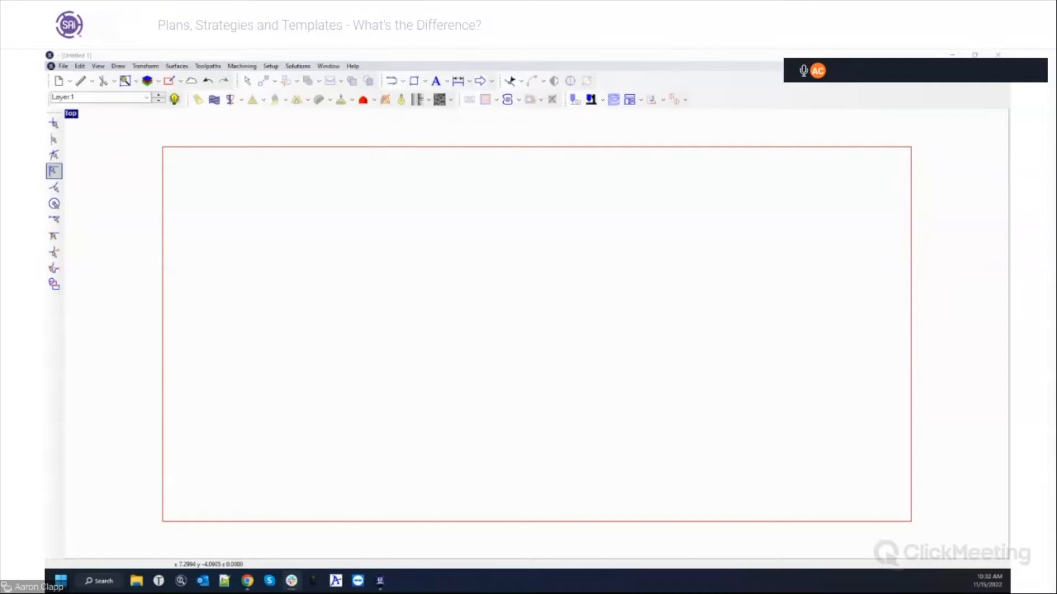
# Add the text "EnRoute 7" inside the plate in the Cooper Black font.
pyautogui.click(436, 80)
pyautogui.click(417, 292)
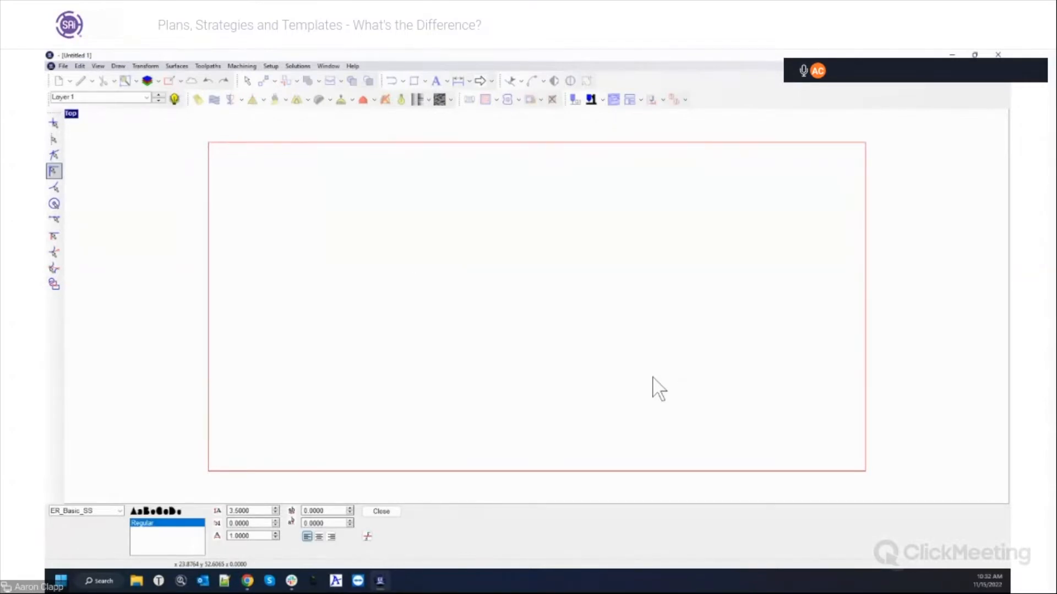
pyautogui.write('E')
pyautogui.press('BackSpace')
pyautogui.click(119, 511)
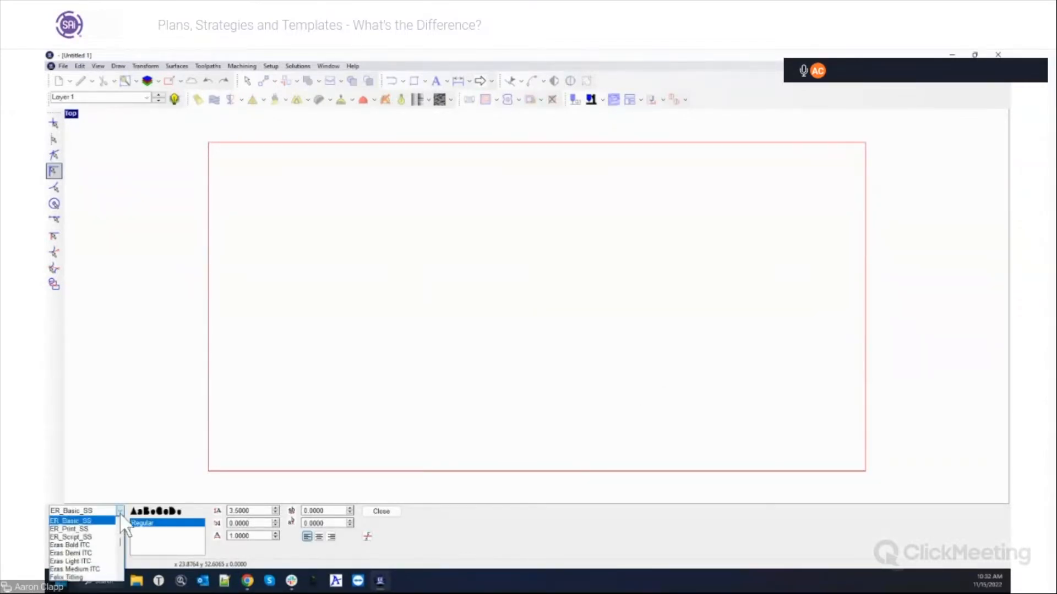
pyautogui.scroll(5, 98, 551)
pyautogui.click(91, 539)
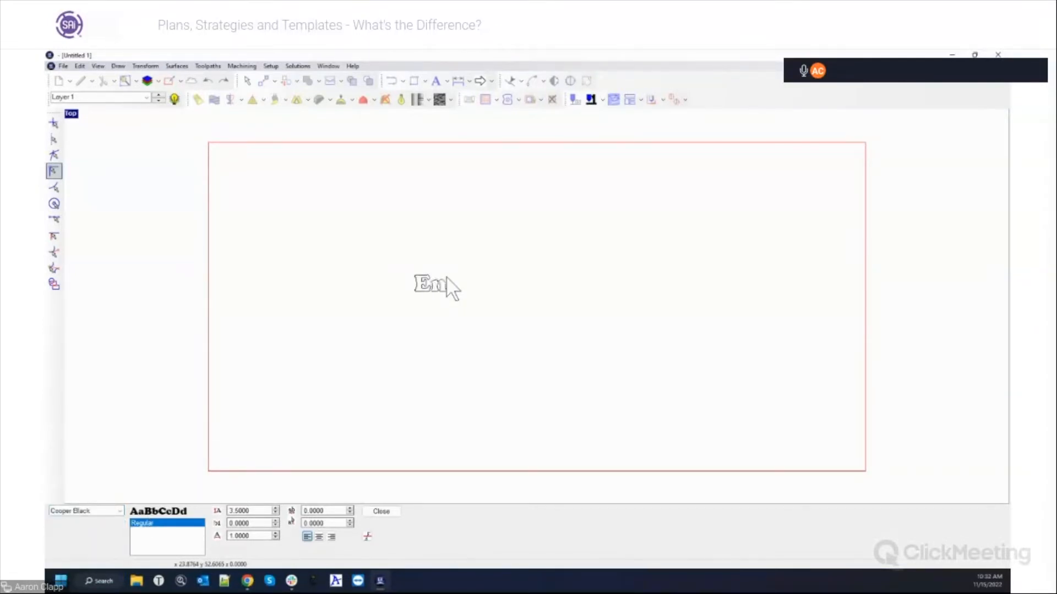
pyautogui.write('oute 7')
pyautogui.click(381, 511)
# Enlarge the text to about 89 by 14 inches and position it across the middle of the plate.
pyautogui.click(423, 310)
pyautogui.moveTo(539, 321); pyautogui.dragTo(684, 382)
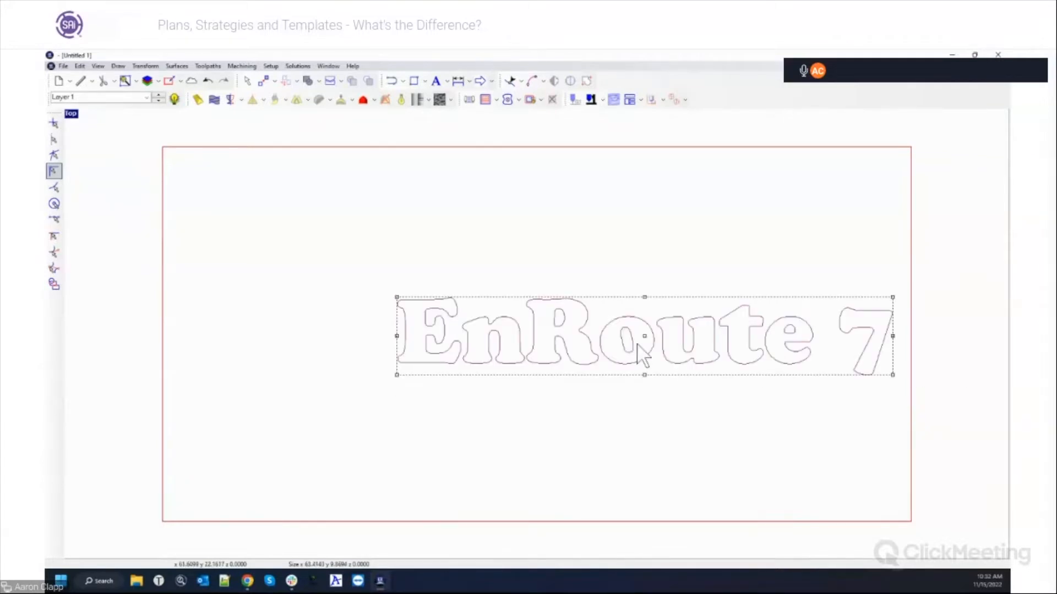
pyautogui.moveTo(647, 339); pyautogui.dragTo(434, 322)
pyautogui.moveTo(681, 362); pyautogui.dragTo(783, 392)
# Convert the "EnRoute 7" text to contours.
pyautogui.click(447, 81)
pyautogui.click(447, 116)
pyautogui.click(450, 196)
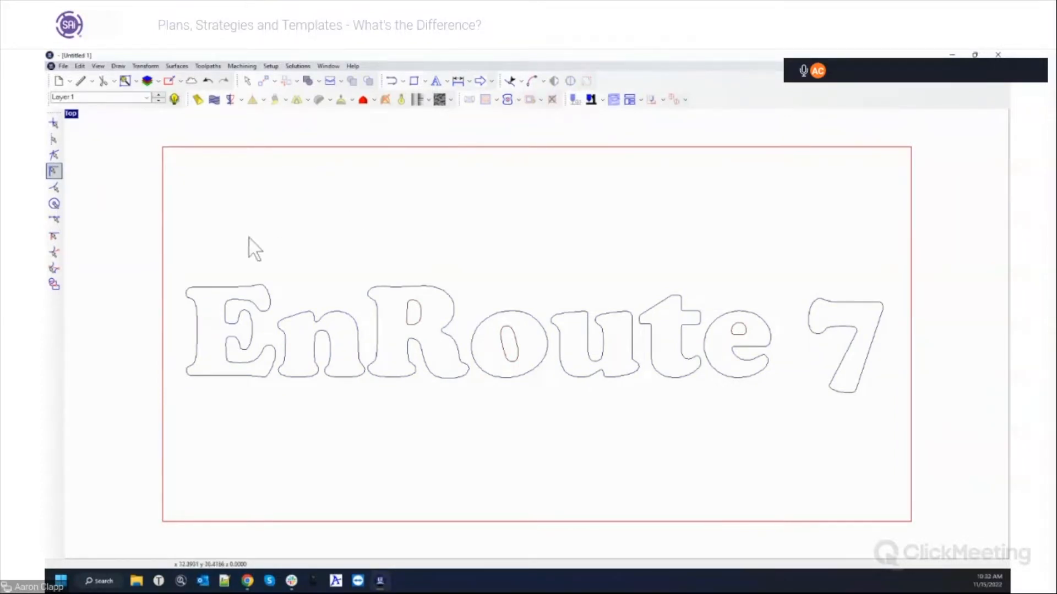
# Select all the letter contours and start a routing offset for them.
pyautogui.moveTo(151, 238); pyautogui.dragTo(924, 441)
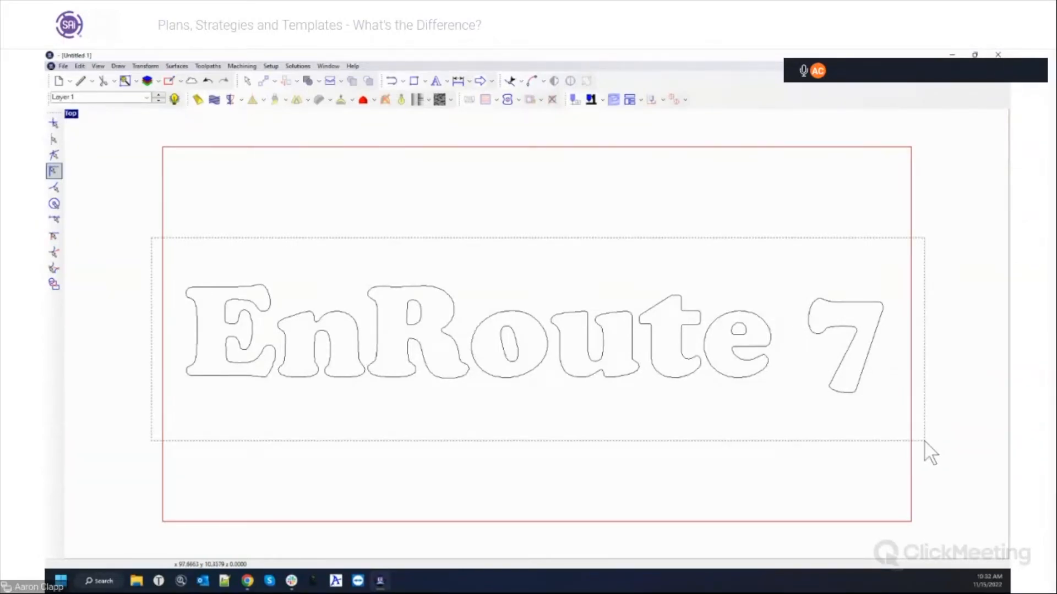
pyautogui.moveTo(925, 441); pyautogui.dragTo(919, 431)
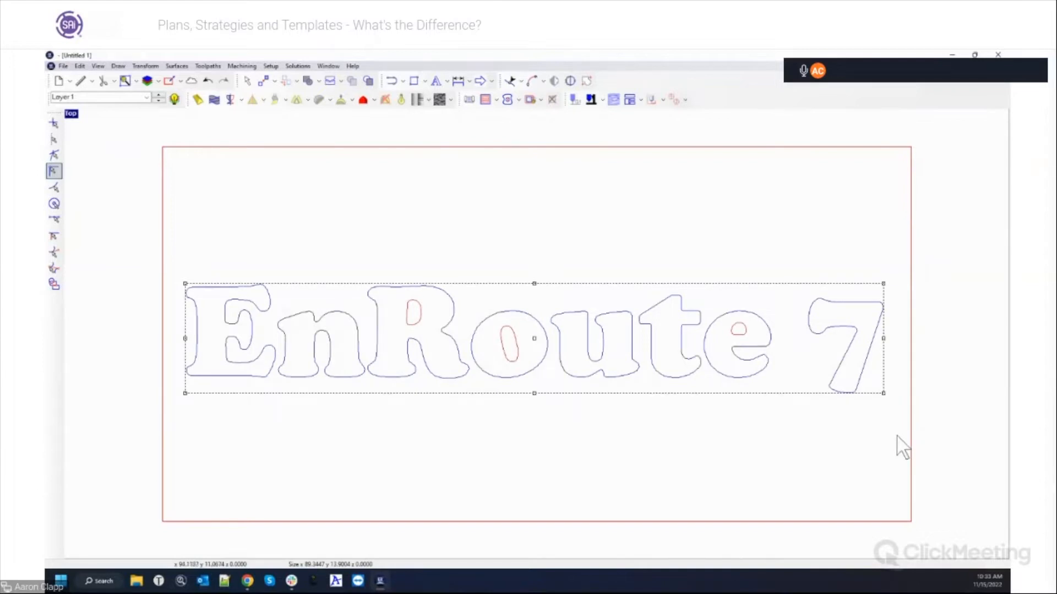
pyautogui.click(496, 101)
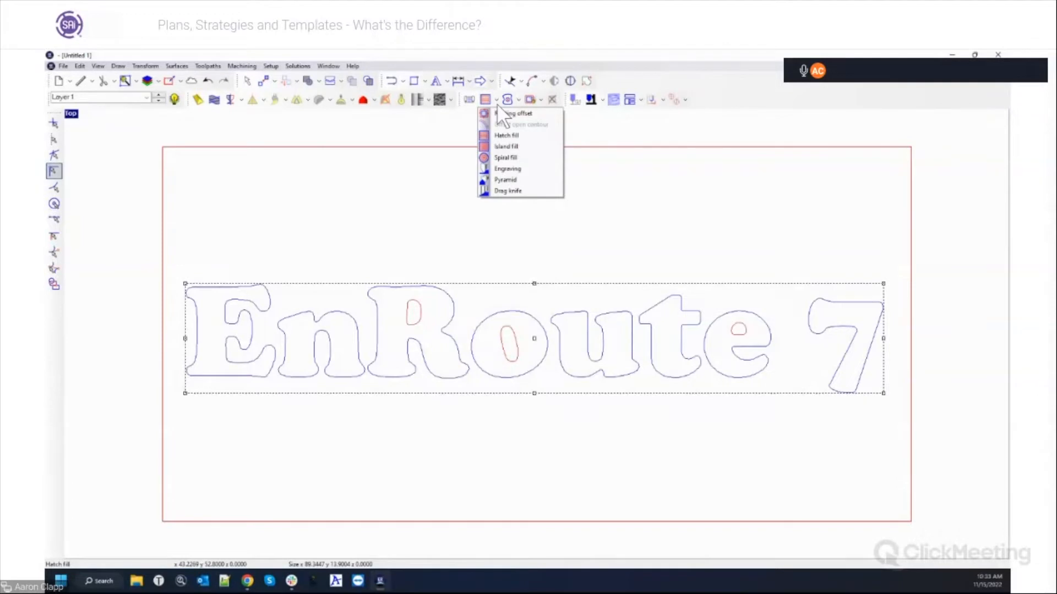
pyautogui.click(501, 113)
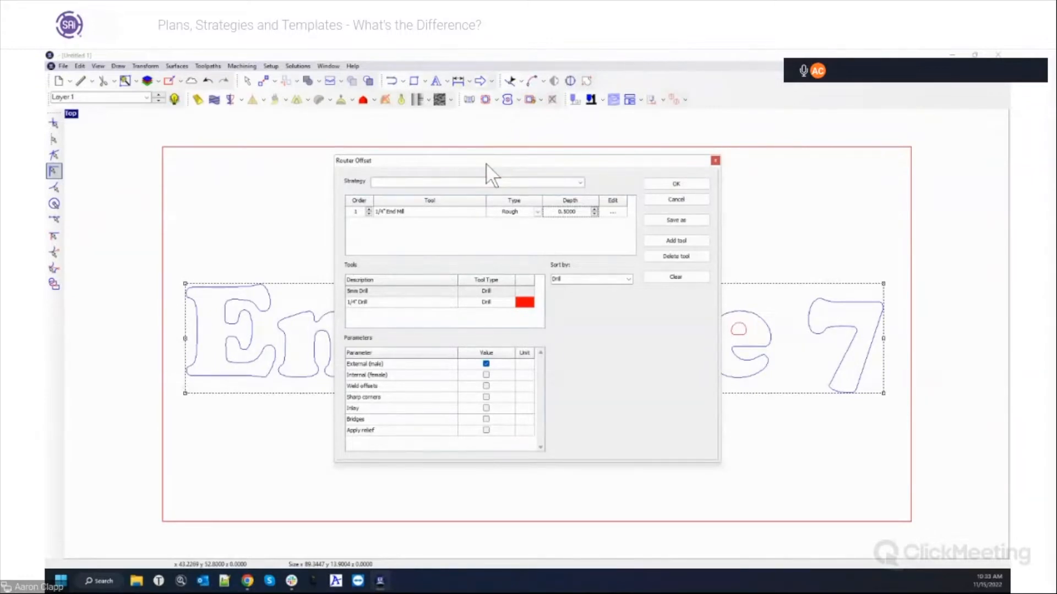
pyautogui.moveTo(500, 164); pyautogui.dragTo(487, 163)
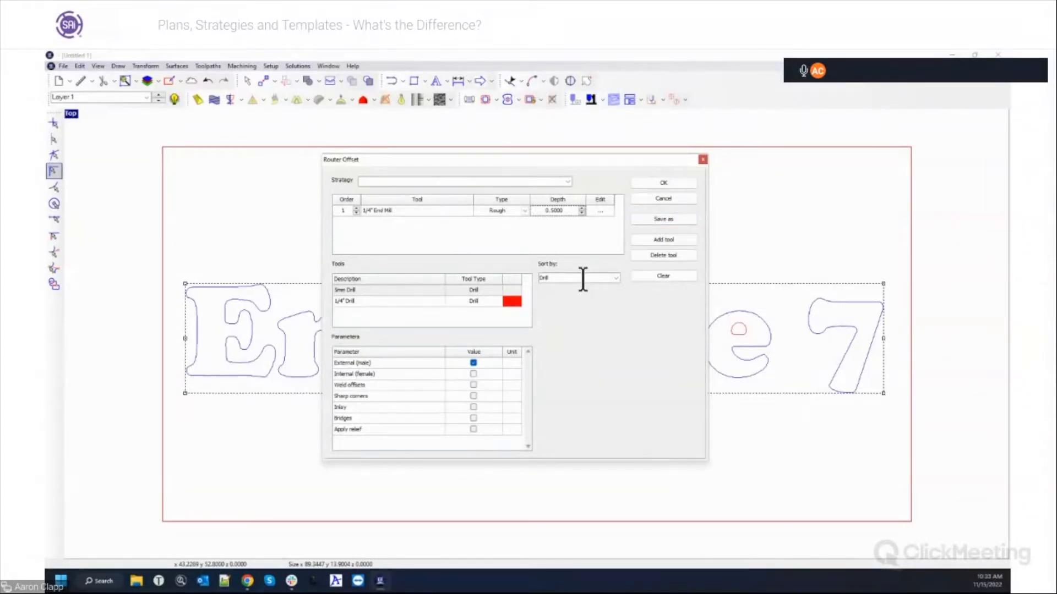
pyautogui.click(656, 220)
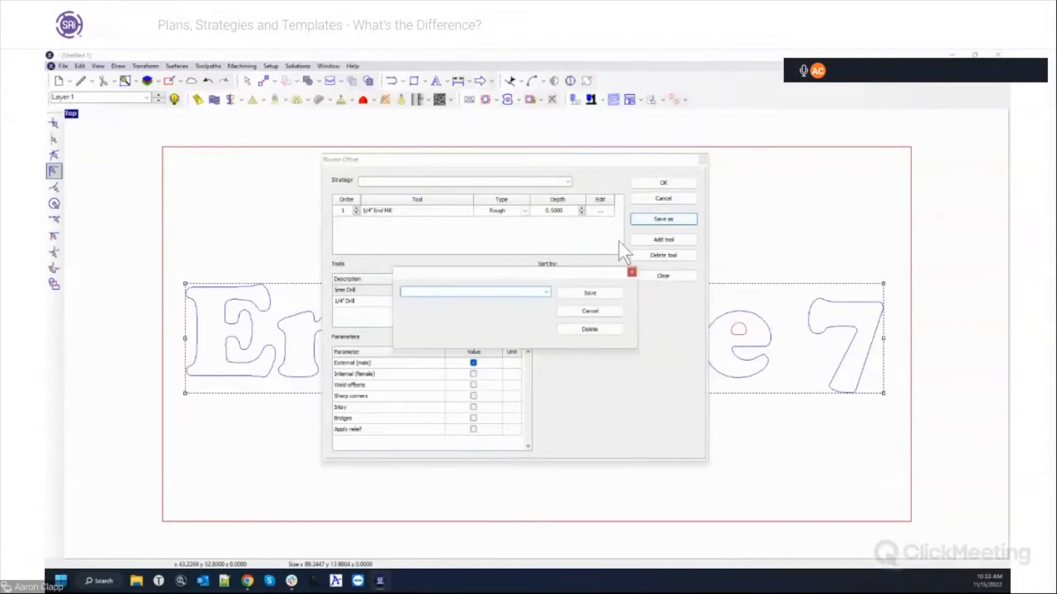
pyautogui.moveTo(560, 270)
pyautogui.mouseDown()
pyautogui.moveTo(560, 220)
pyautogui.moveTo(556, 264)
pyautogui.mouseUp()
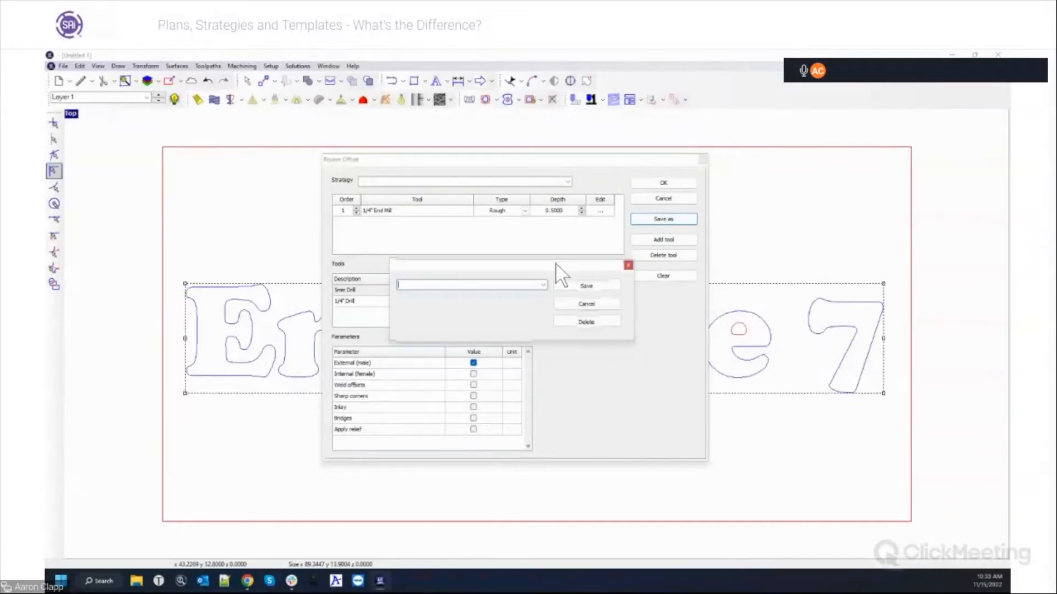
pyautogui.click(628, 265)
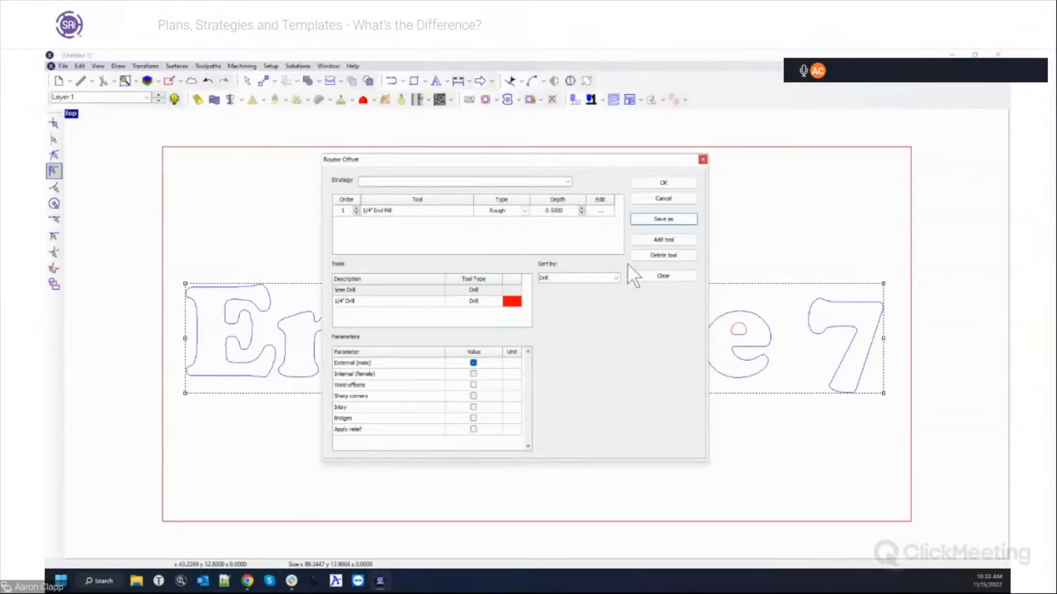
pyautogui.click(568, 180)
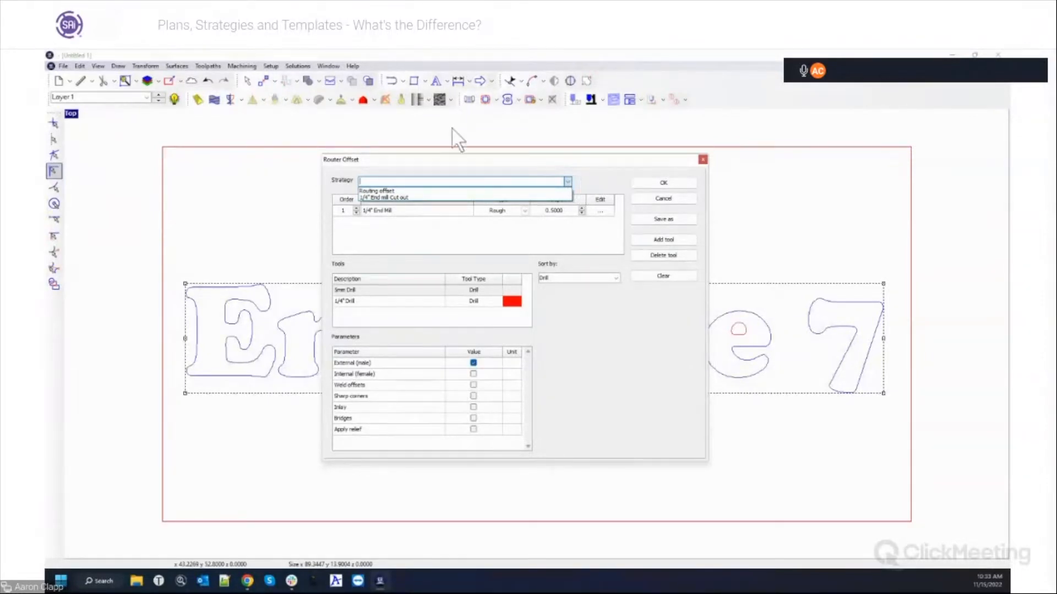
pyautogui.click(522, 165)
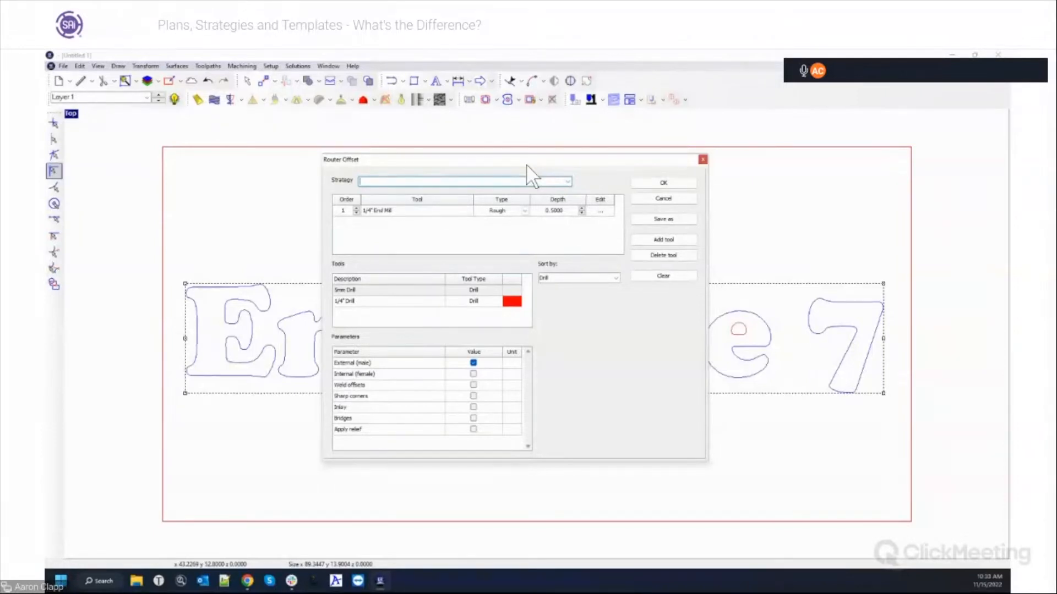
# Keep the router offset external (male) and enable Lift bridges placed by number.
pyautogui.click(473, 375)
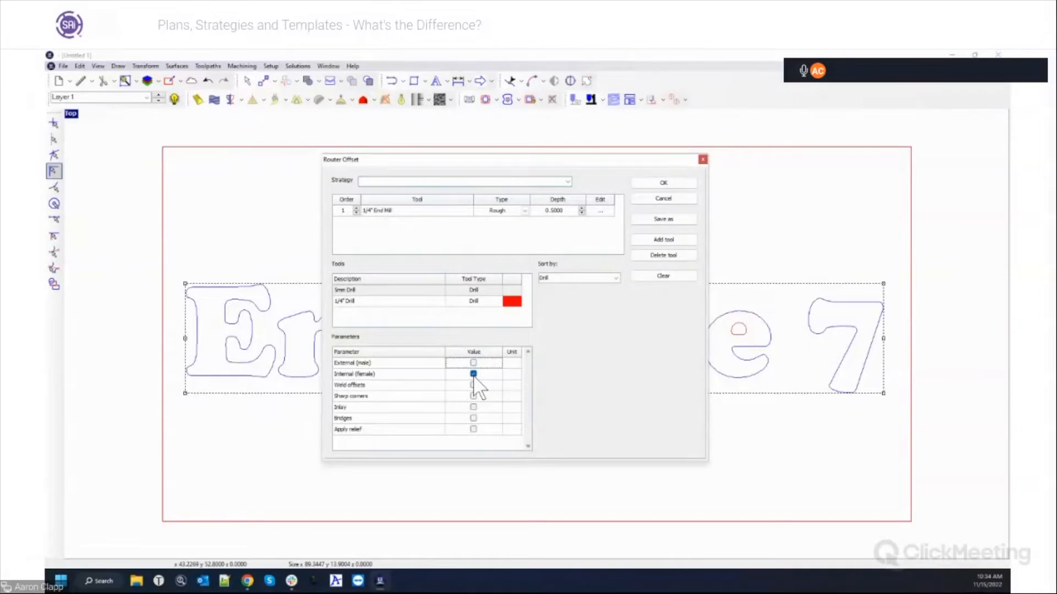
pyautogui.click(472, 363)
pyautogui.click(474, 397)
pyautogui.click(474, 418)
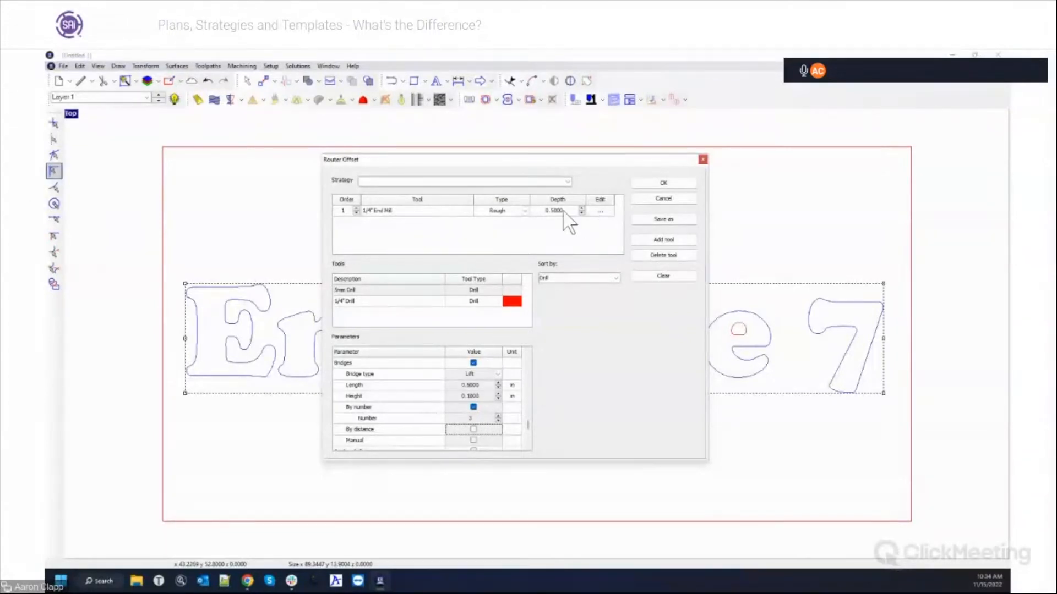
# Give the 1/4" End Mill's rough cut a Line entry and a Line exit, both with 3D Line enabled.
pyautogui.click(603, 212)
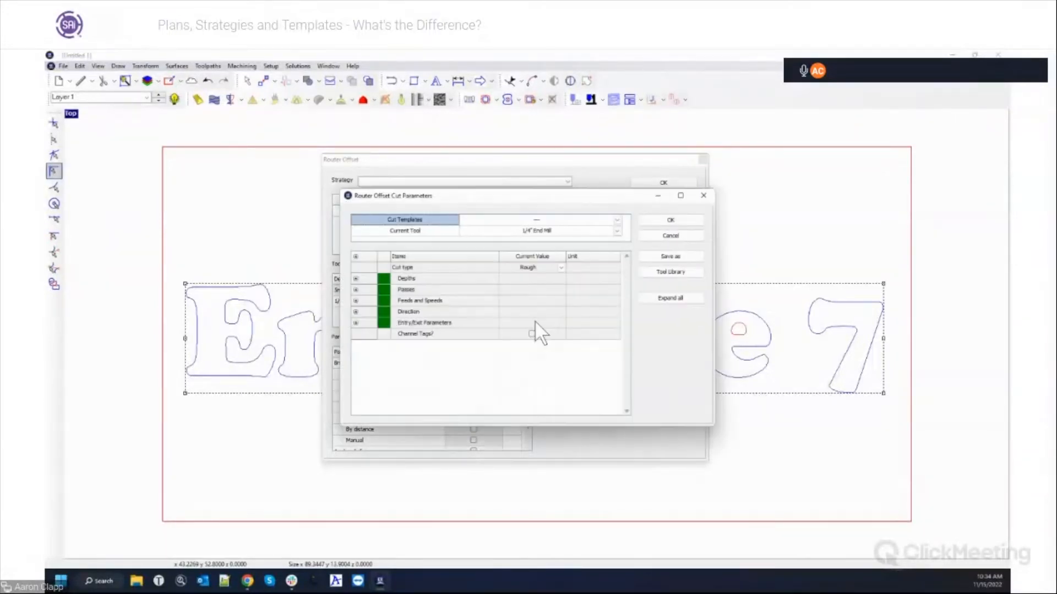
pyautogui.click(356, 323)
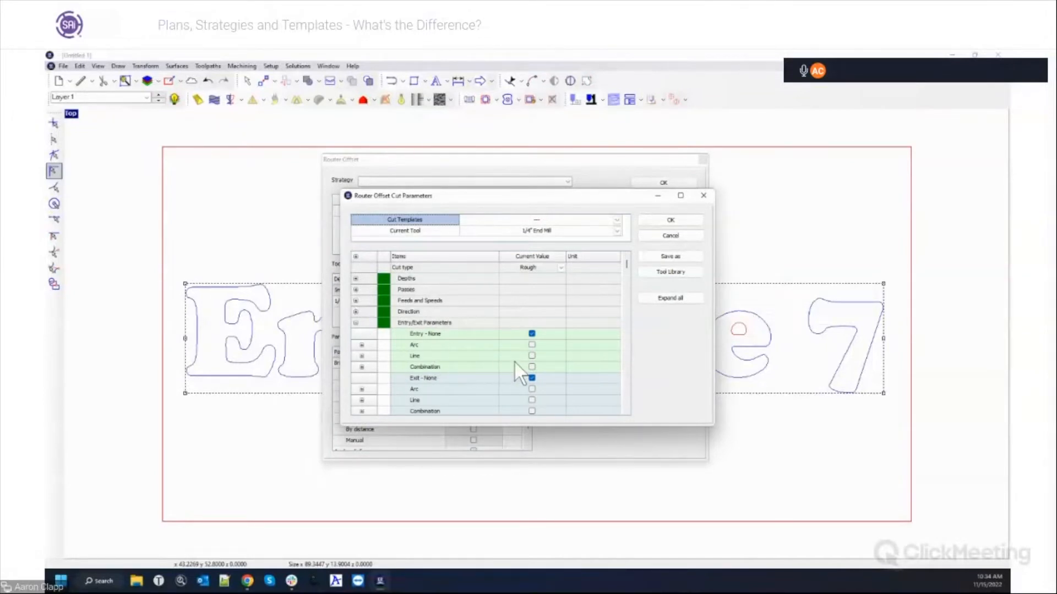
pyautogui.click(531, 356)
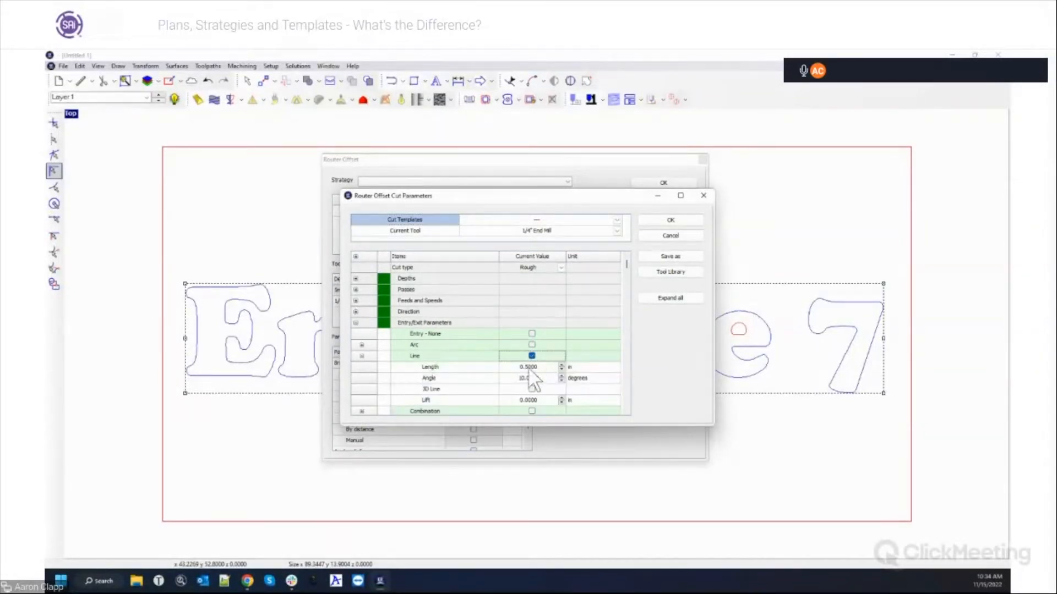
pyautogui.click(532, 389)
pyautogui.scroll(-2, 531, 385)
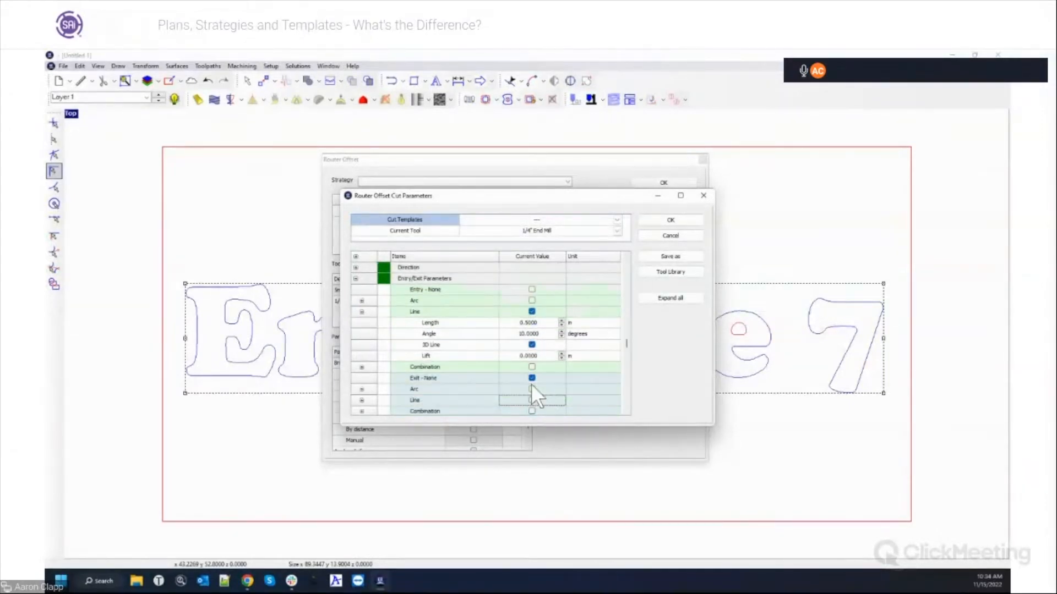
pyautogui.click(532, 379)
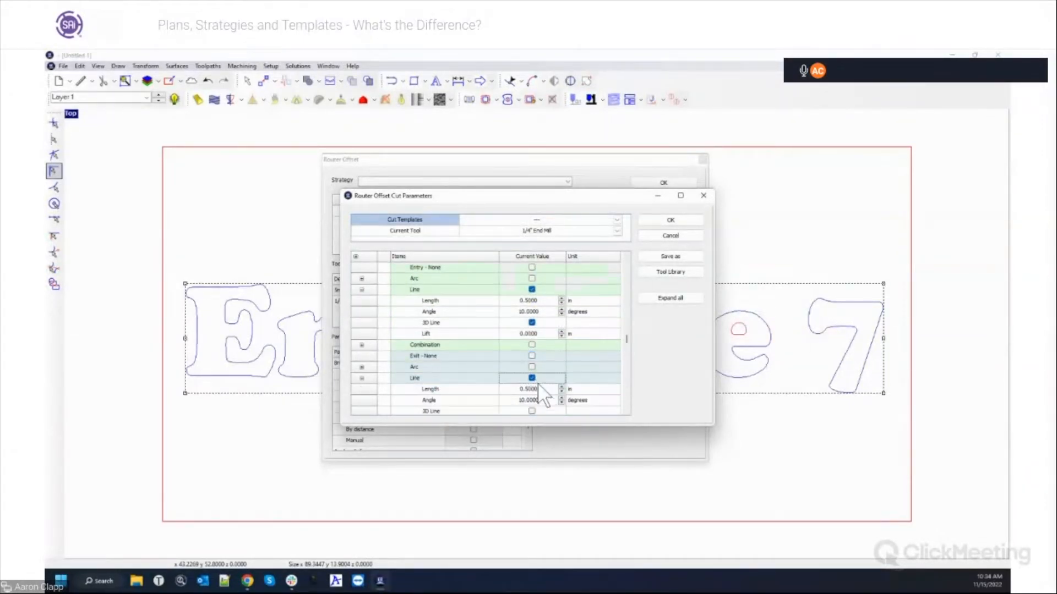
pyautogui.click(532, 411)
pyautogui.scroll(-1, 532, 410)
pyautogui.scroll(5, 628, 270)
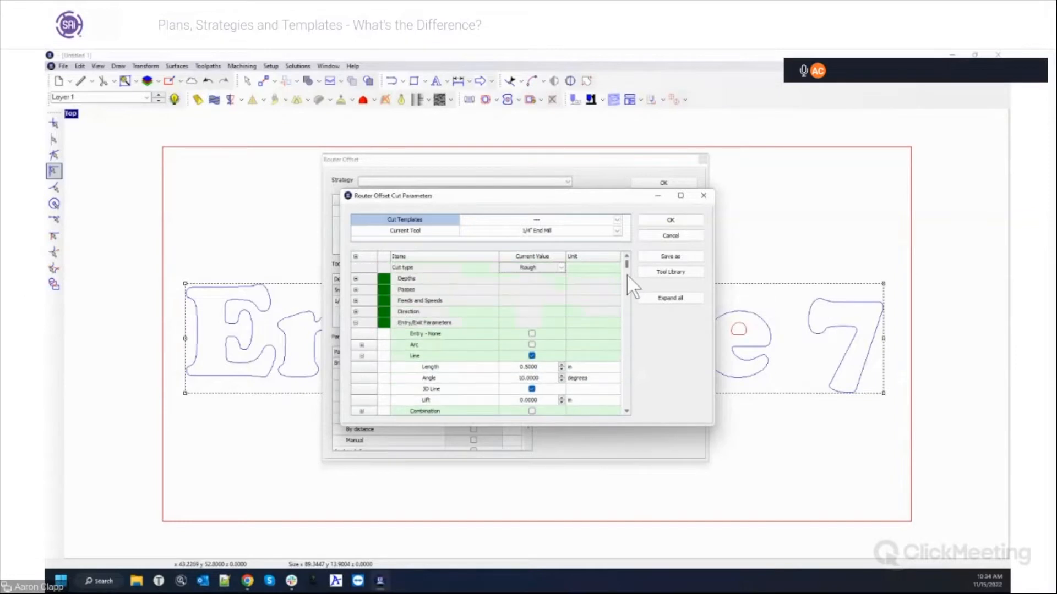
# Set the 1/4" End Mill's feed rate to 110 in/min and plunge rate to 50 in/min, and accept the cut parameters.
pyautogui.click(356, 300)
pyautogui.click(547, 311)
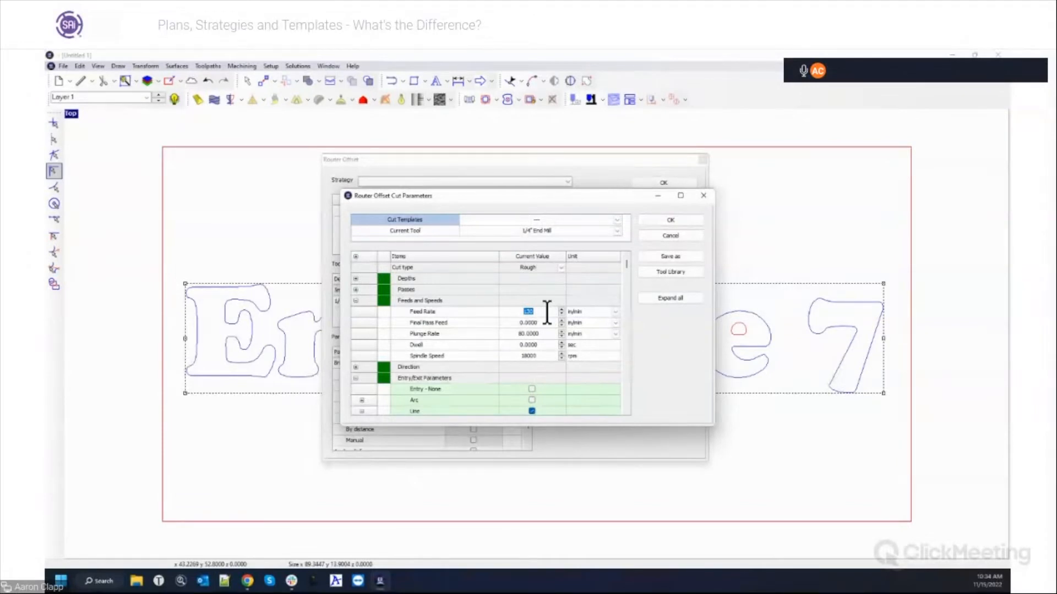
pyautogui.write('110')
pyautogui.press('Tab')
pyautogui.press('Tab')
pyautogui.write('50')
pyautogui.press('Tab')
pyautogui.press('Tab')
pyautogui.click(661, 221)
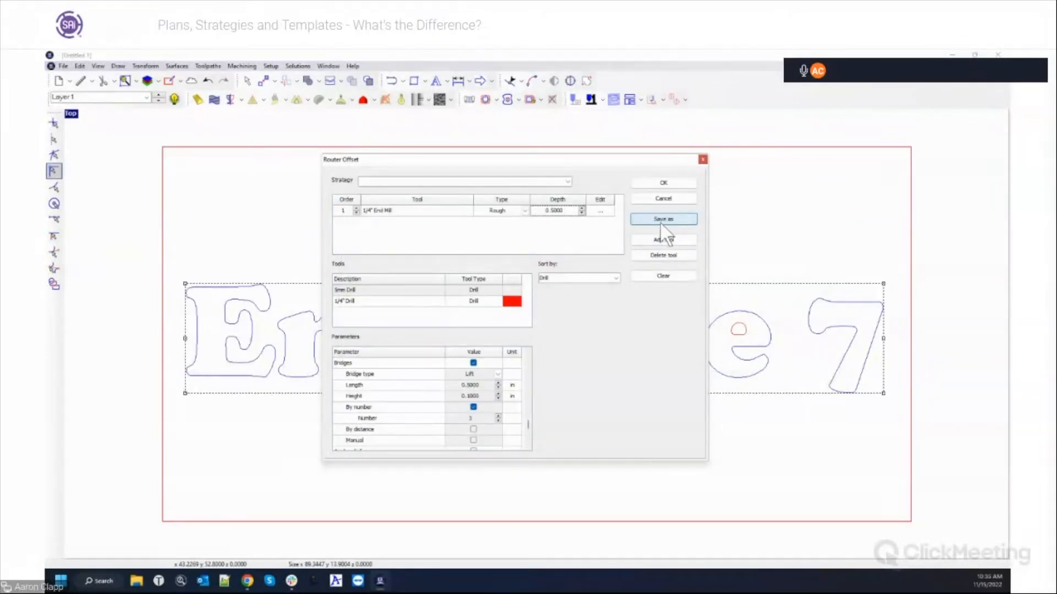
pyautogui.click(662, 223)
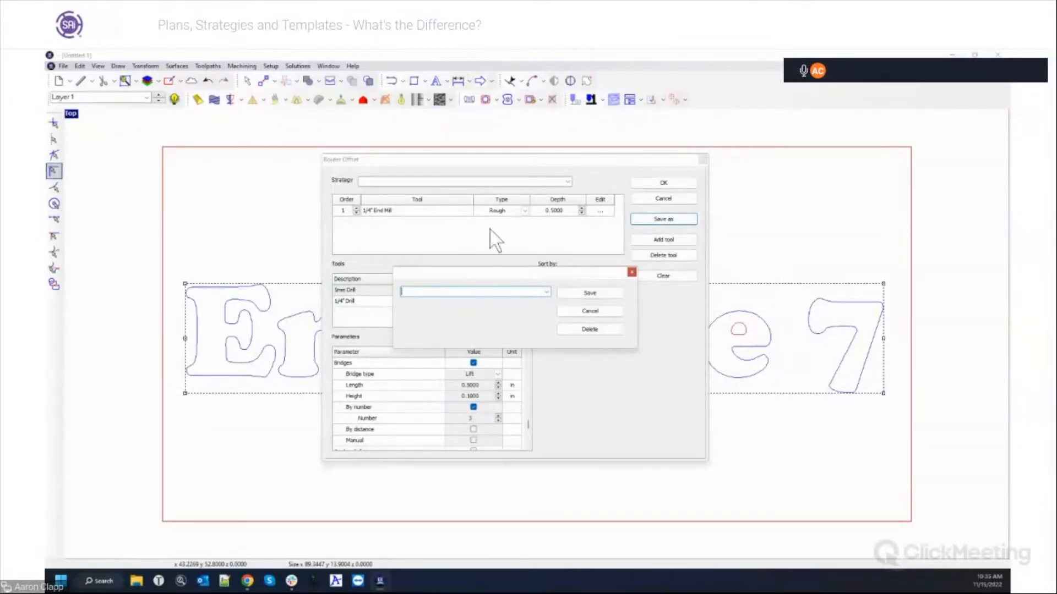
pyautogui.click(632, 271)
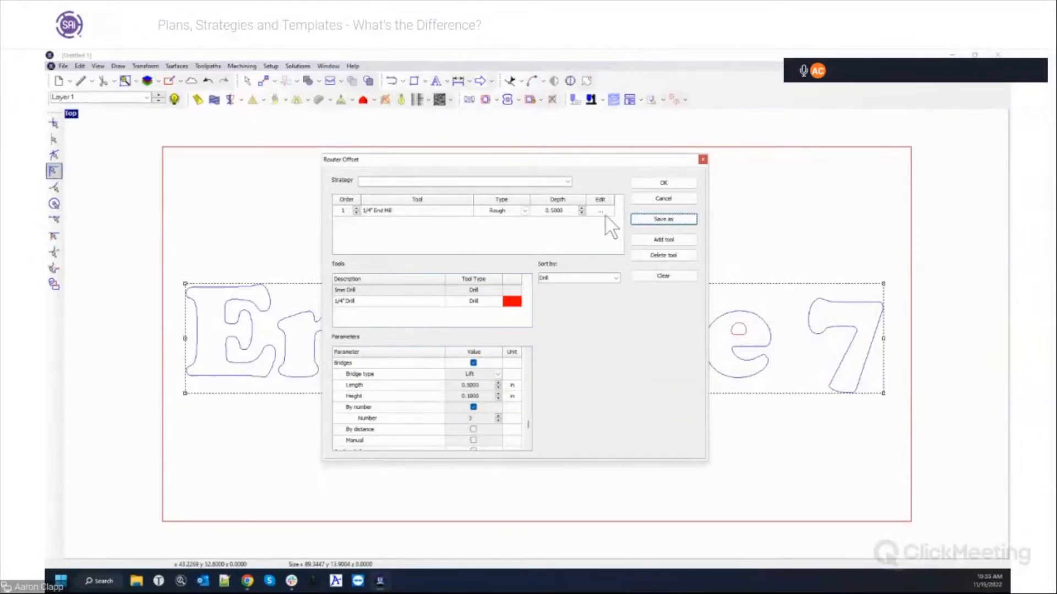
pyautogui.click(600, 211)
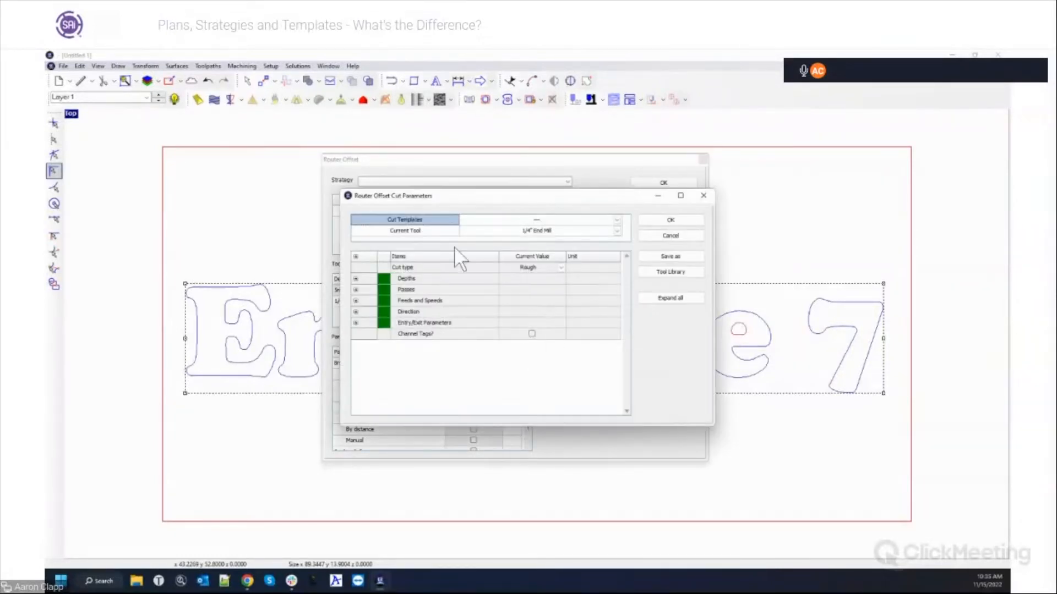
pyautogui.click(704, 196)
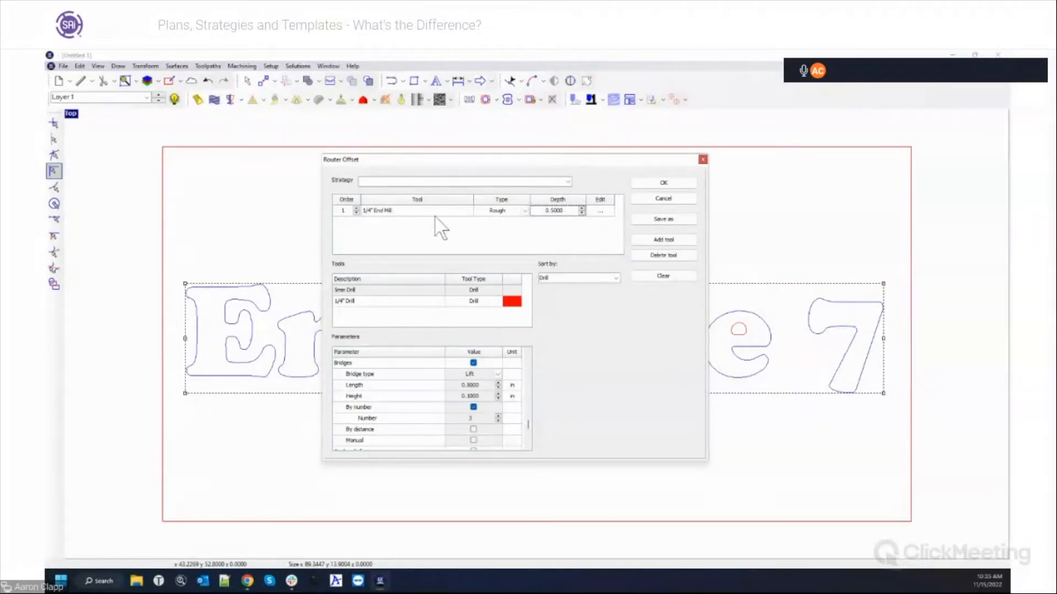
# Filter the tools by End Mill and add the 3/16" End Mill as the second tool of the offset.
pyautogui.click(616, 279)
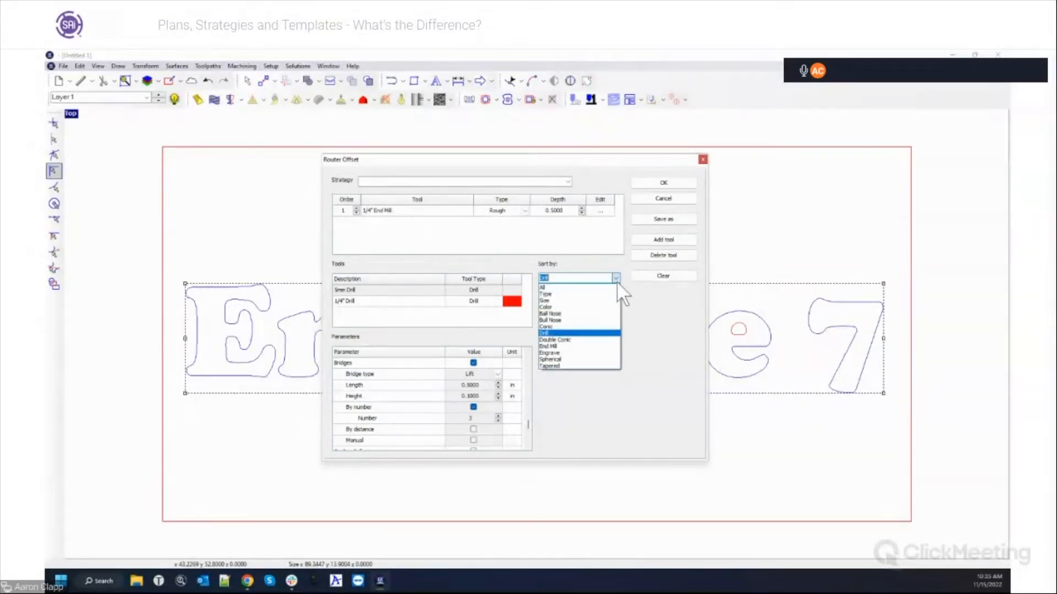
pyautogui.click(572, 346)
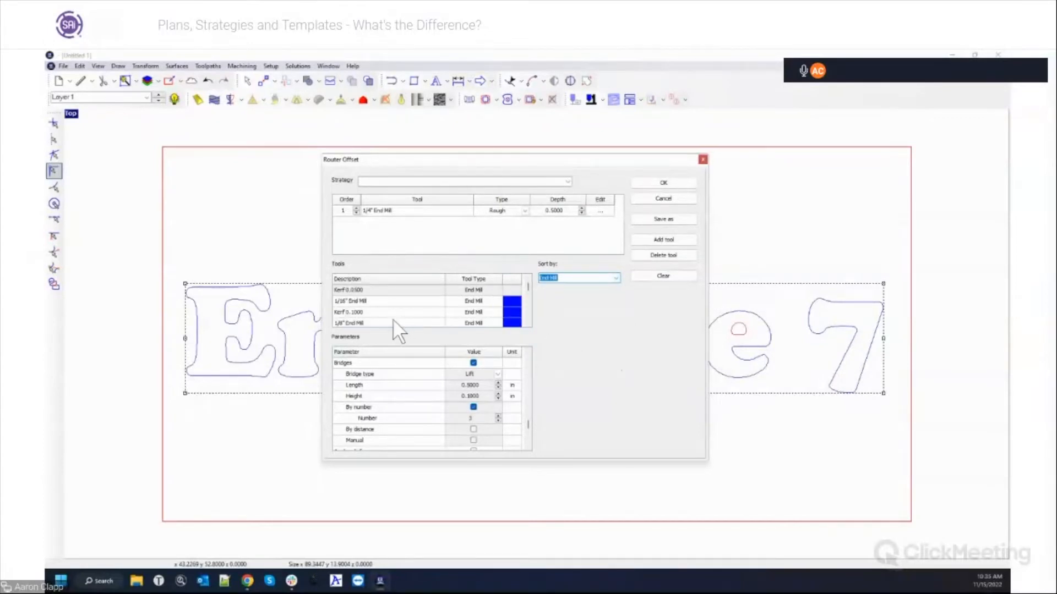
pyautogui.click(527, 322)
pyautogui.click(527, 322)
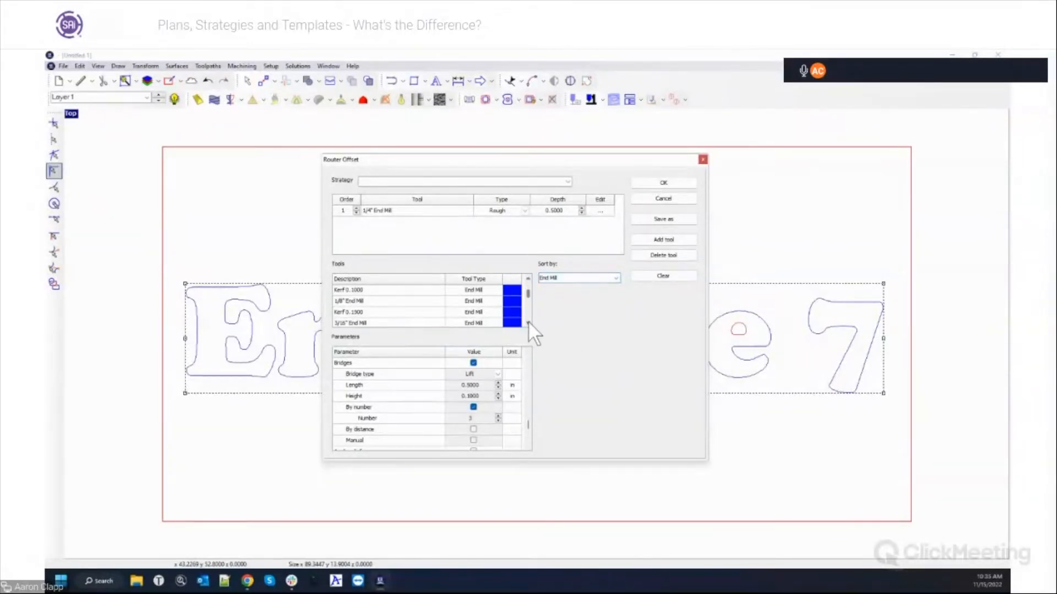
pyautogui.doubleClick(390, 322)
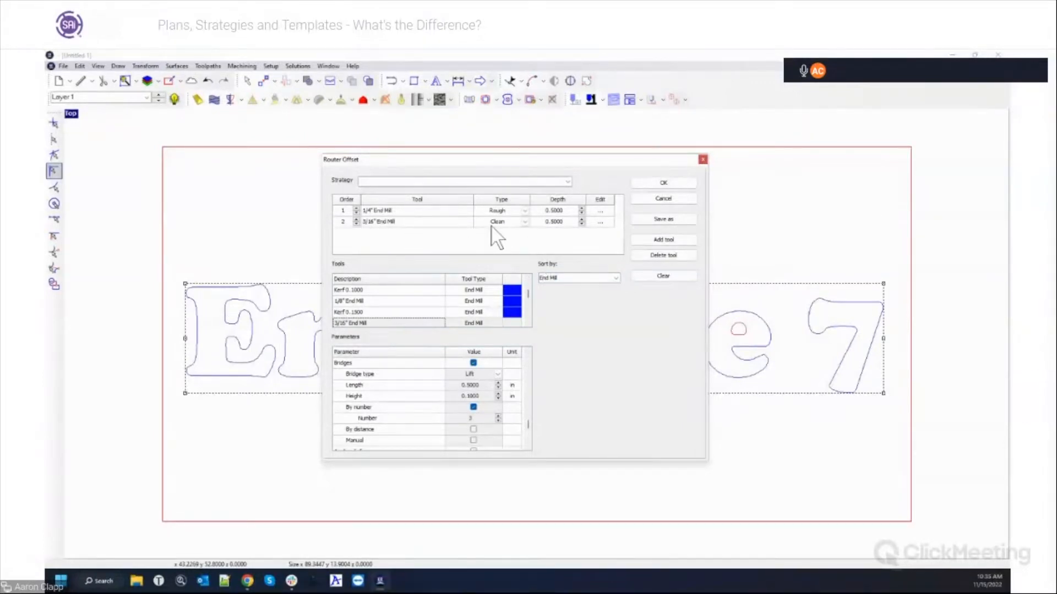
# Set the 3/16" End Mill's feed rate to 120 in/min, plunge rate to 60 in/min and spindle speed to 18000 rpm, and accept the cut parameters.
pyautogui.click(600, 222)
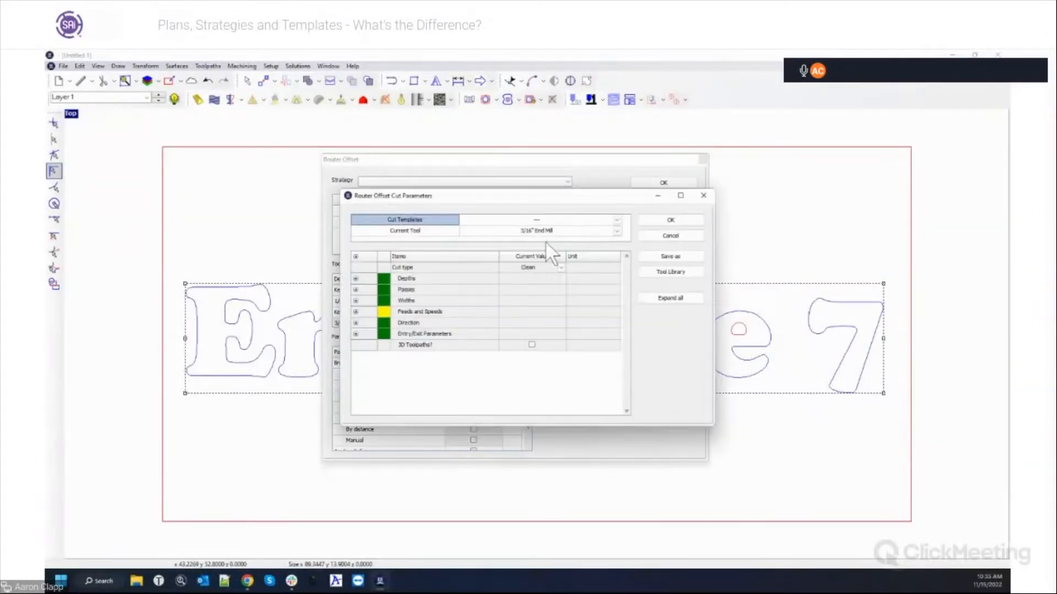
pyautogui.click(356, 312)
pyautogui.click(545, 324)
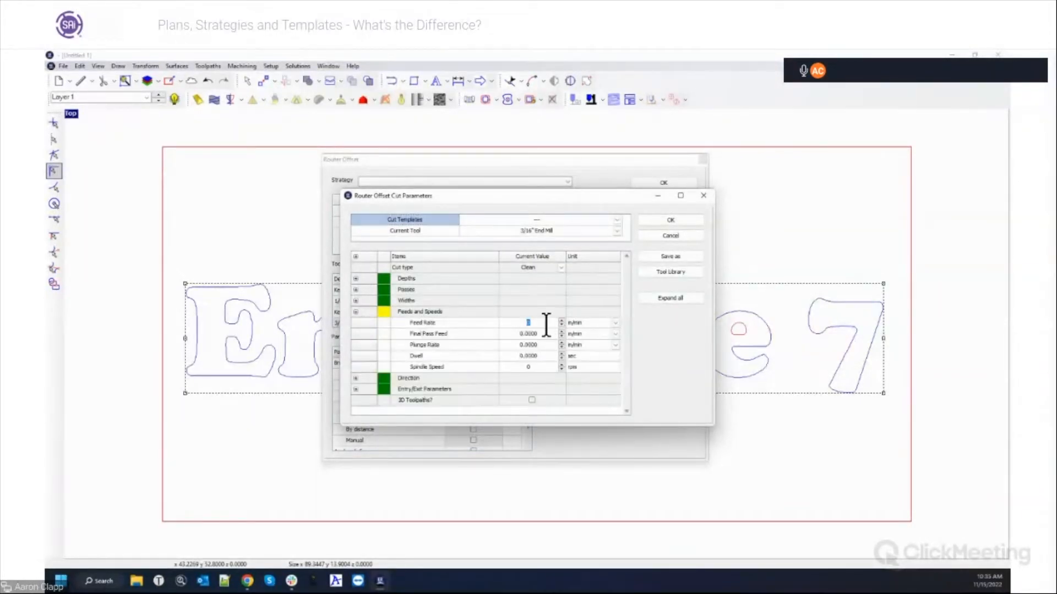
pyautogui.write('120')
pyautogui.press('Tab')
pyautogui.press('Tab')
pyautogui.write('60')
pyautogui.press('Tab')
pyautogui.press('Tab')
pyautogui.write('18000')
pyautogui.press('Tab')
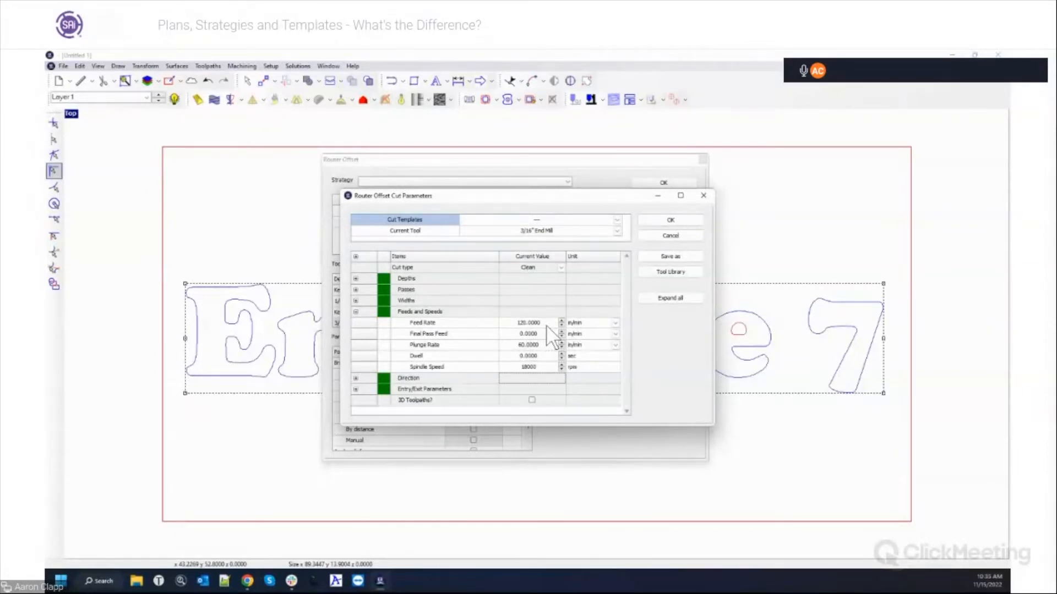
pyautogui.click(665, 221)
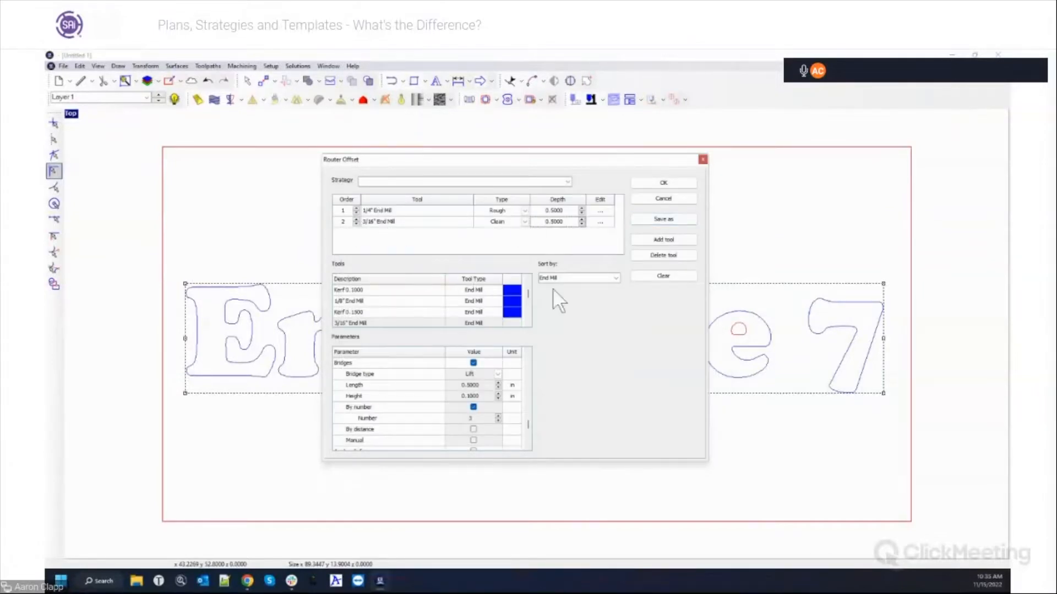
# Save the offset settings as the strategy "1/4" Rough cut 3/16" Clean cut End mills" and apply the router offset to the lettering.
pyautogui.click(661, 220)
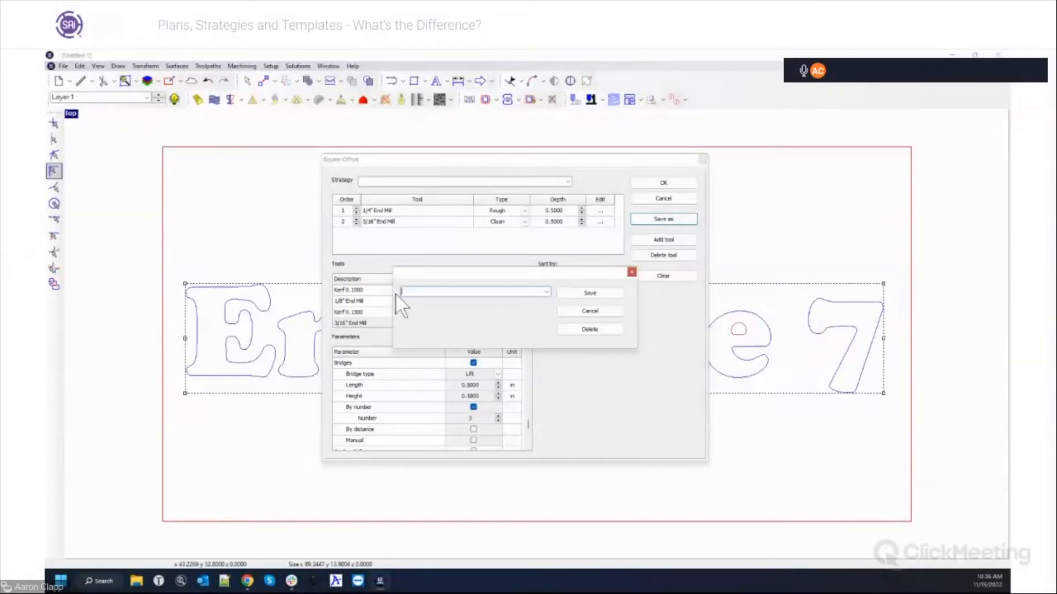
pyautogui.write('1/4')
pyautogui.press('BackSpace')
pyautogui.press('BackSpace')
pyautogui.write('Rough cut 3/16" Clean cut End mills')
pyautogui.click(590, 293)
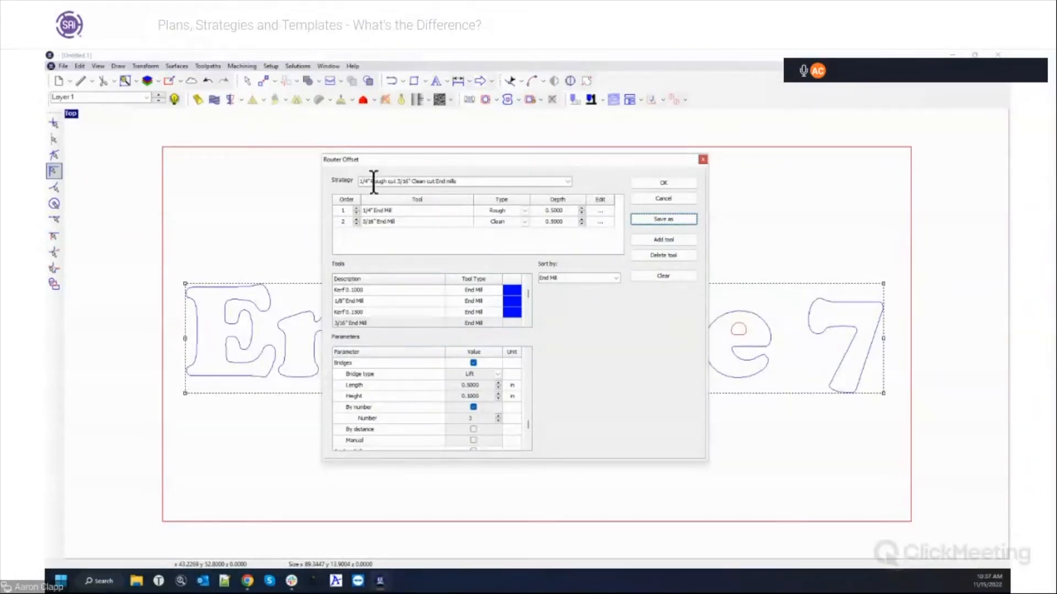
pyautogui.click(688, 184)
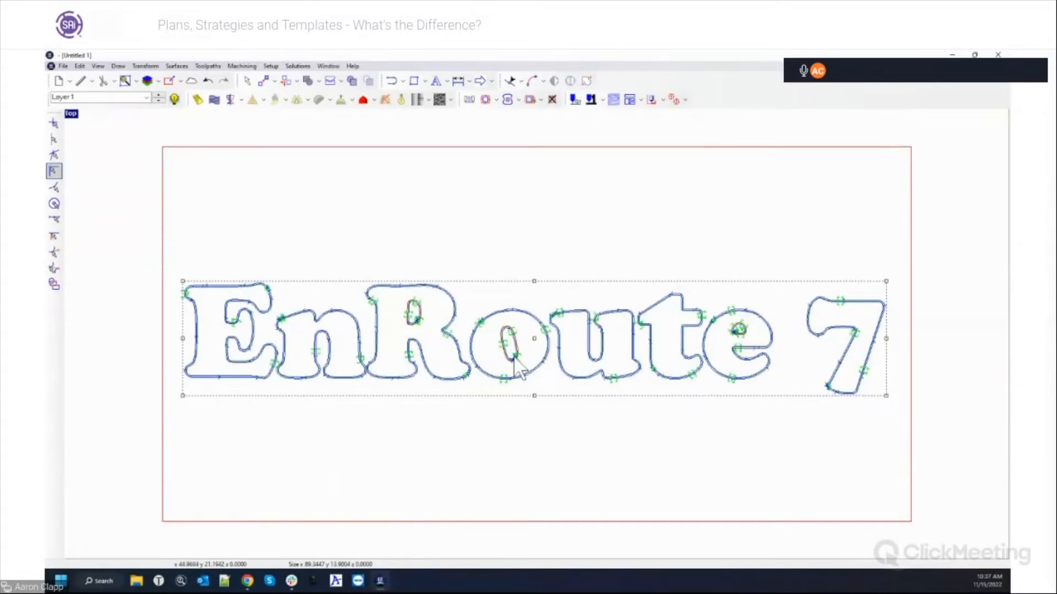
# Examine the offset toolpaths, bridges and entry/exit lines around the "EnRoute 7" letters up close.
pyautogui.scroll(6, 736, 345)
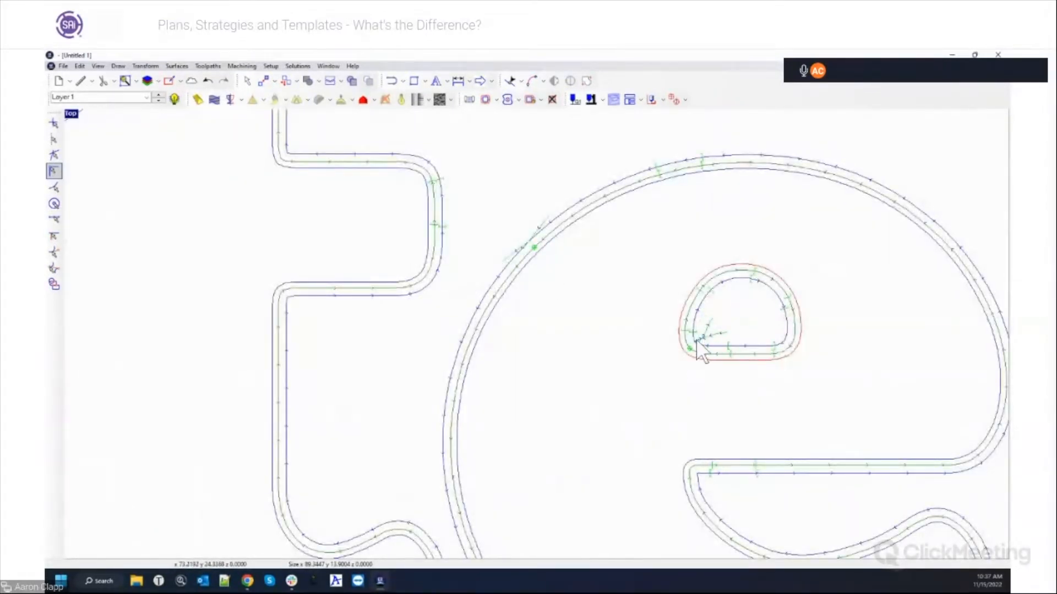
pyautogui.scroll(-3, 714, 349)
pyautogui.scroll(2, 696, 341)
pyautogui.scroll(-5, 691, 354)
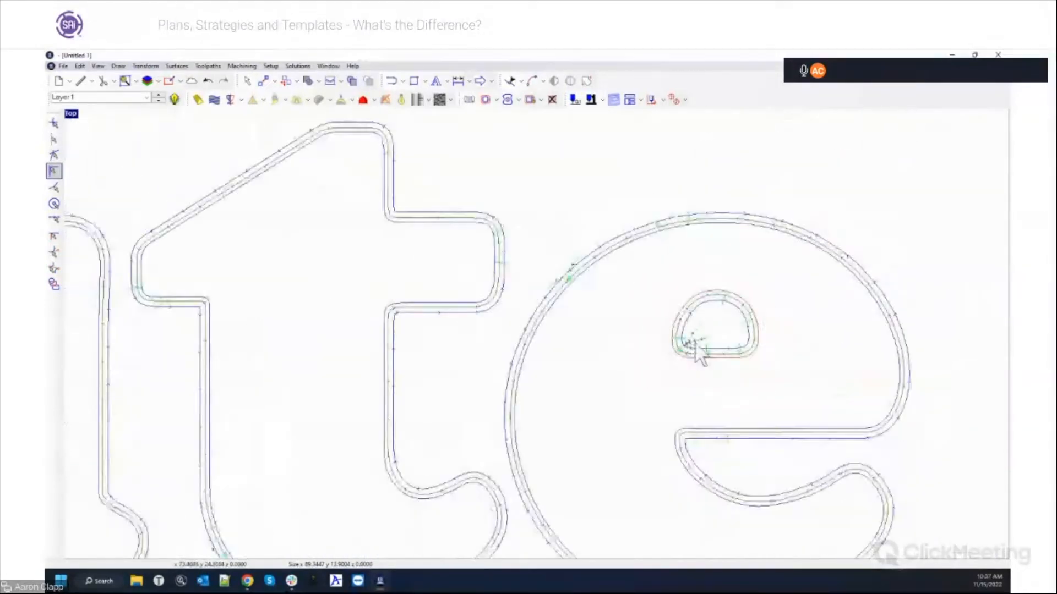
pyautogui.scroll(-3, 762, 348)
pyautogui.scroll(6, 478, 333)
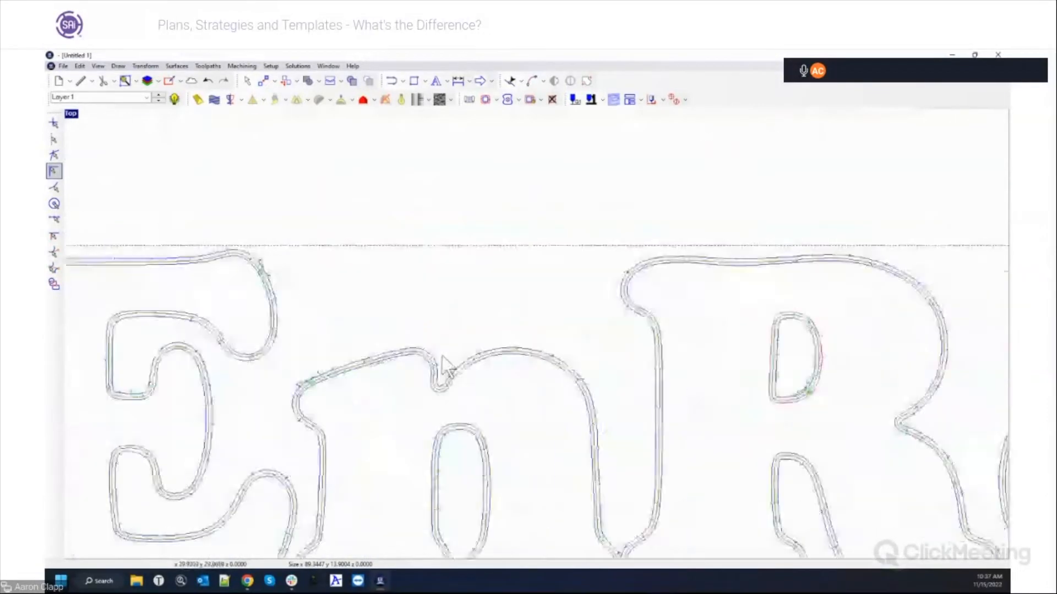
pyautogui.scroll(2, 435, 376)
pyautogui.scroll(-8, 434, 378)
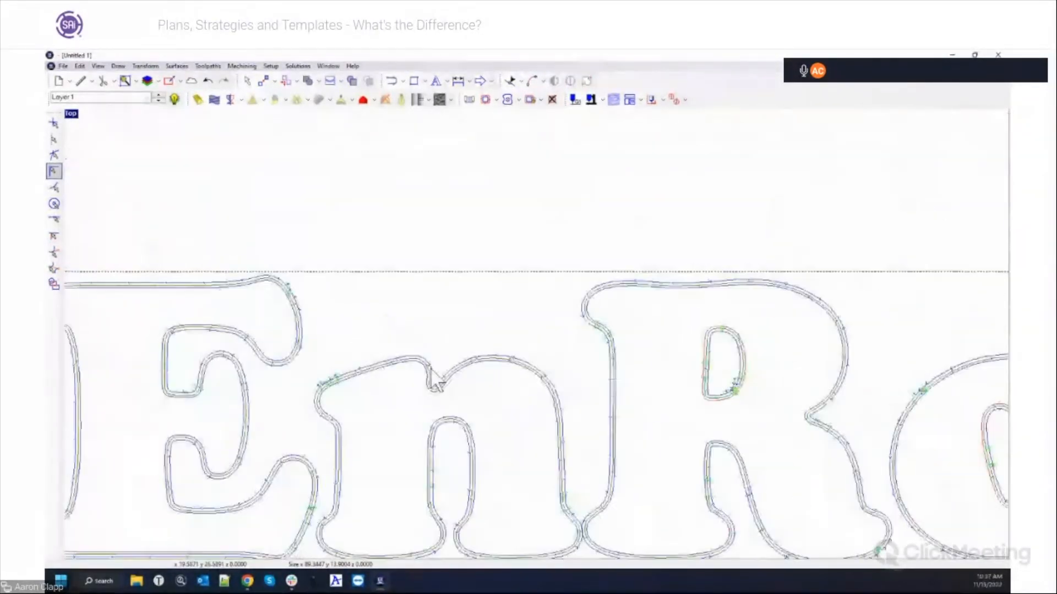
pyautogui.scroll(-3, 435, 378)
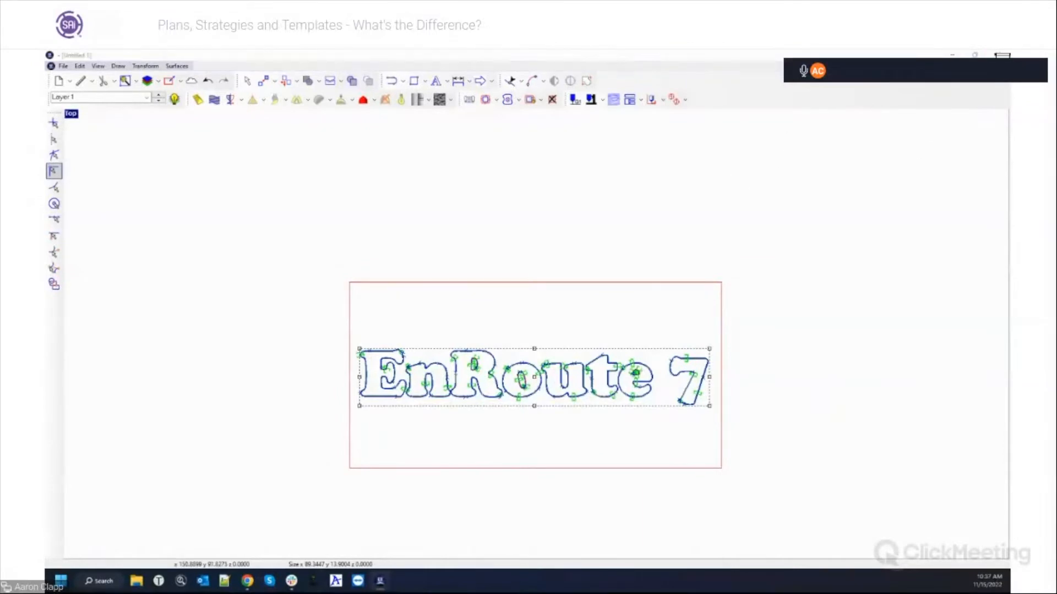
# Replace the current drawing with a new blank one and add the text "ENROUTE 7" in Cooper Black.
pyautogui.click(550, 331)
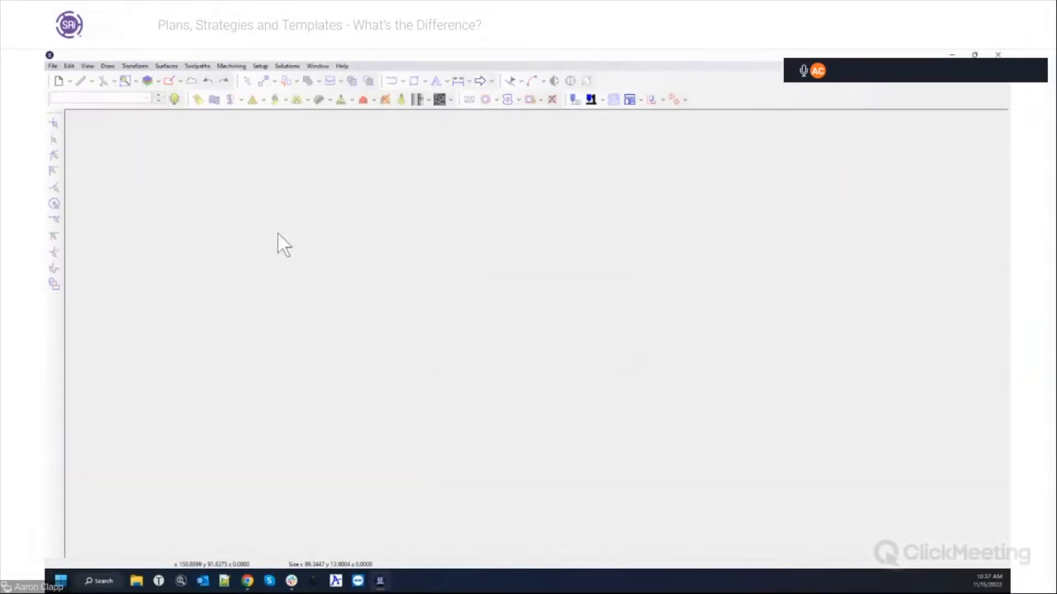
pyautogui.click(59, 81)
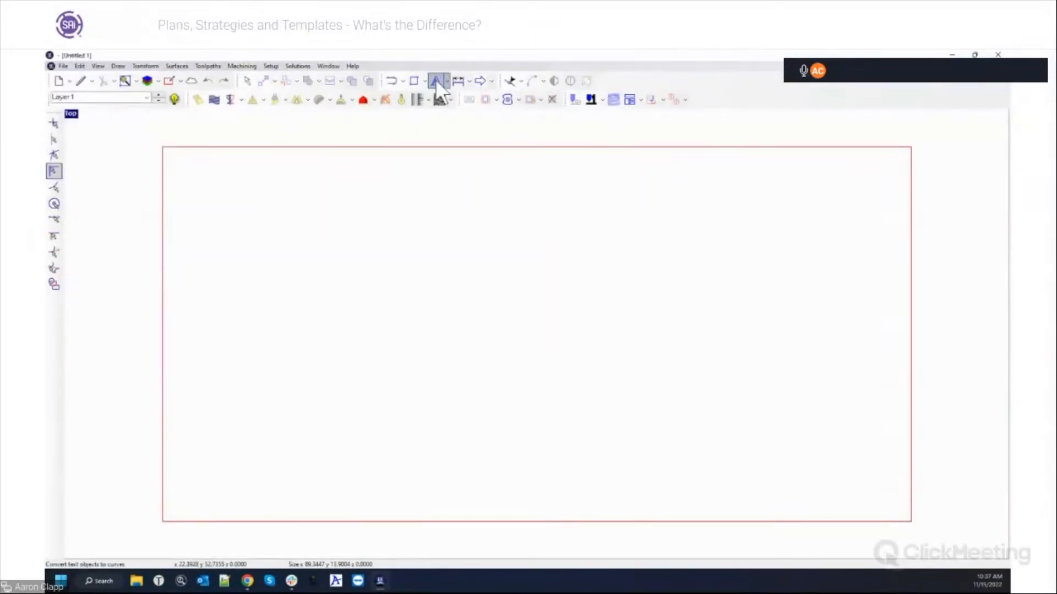
pyautogui.click(447, 81)
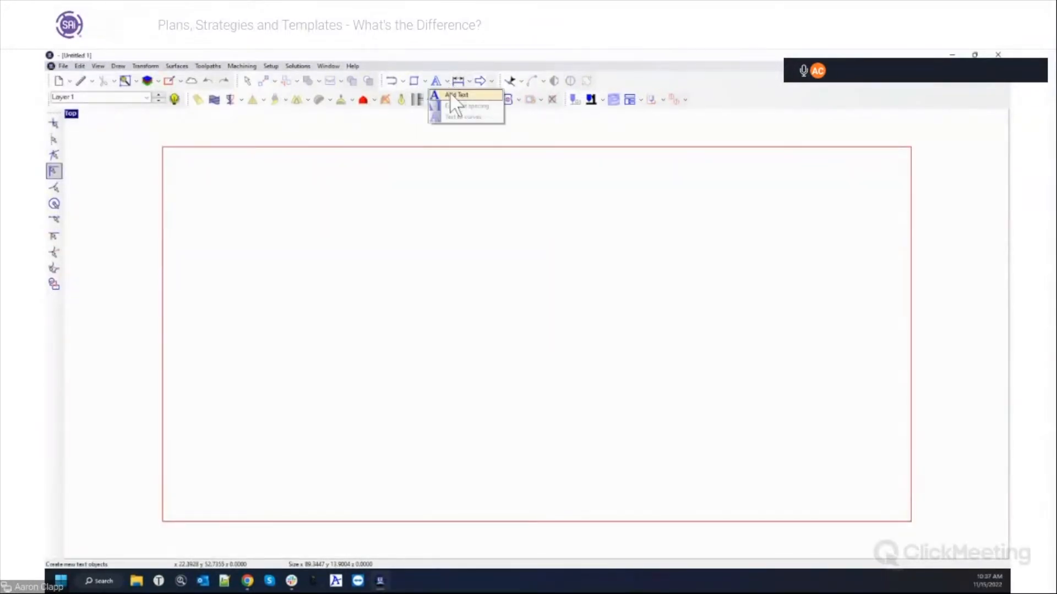
pyautogui.click(452, 94)
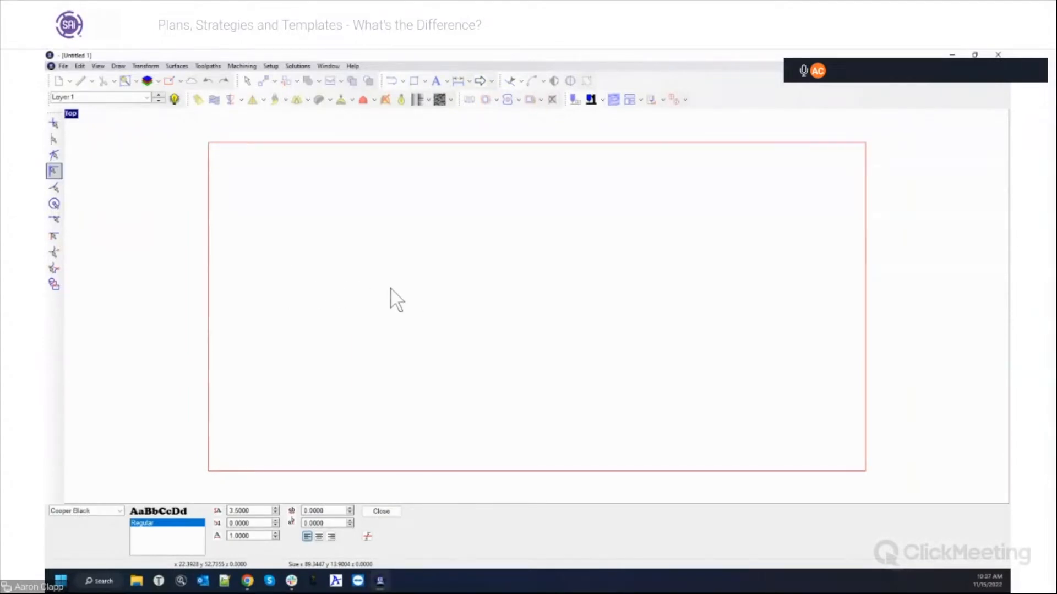
pyautogui.write('ENROUTE')
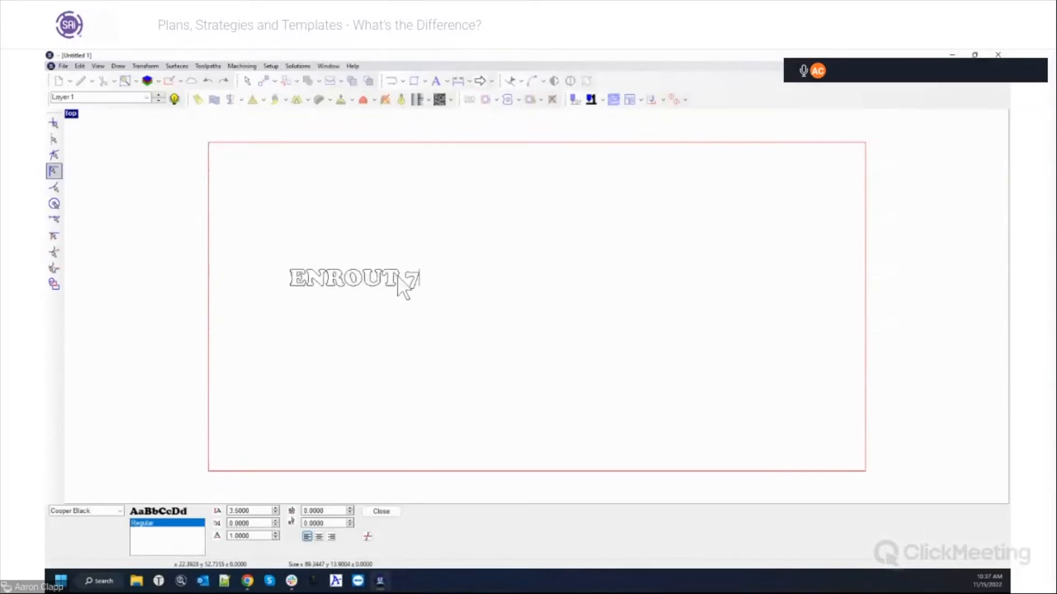
pyautogui.press('Left')
pyautogui.press('Left')
pyautogui.write('e')
pyautogui.press('BackSpace')
pyautogui.write('E')
pyautogui.click(380, 512)
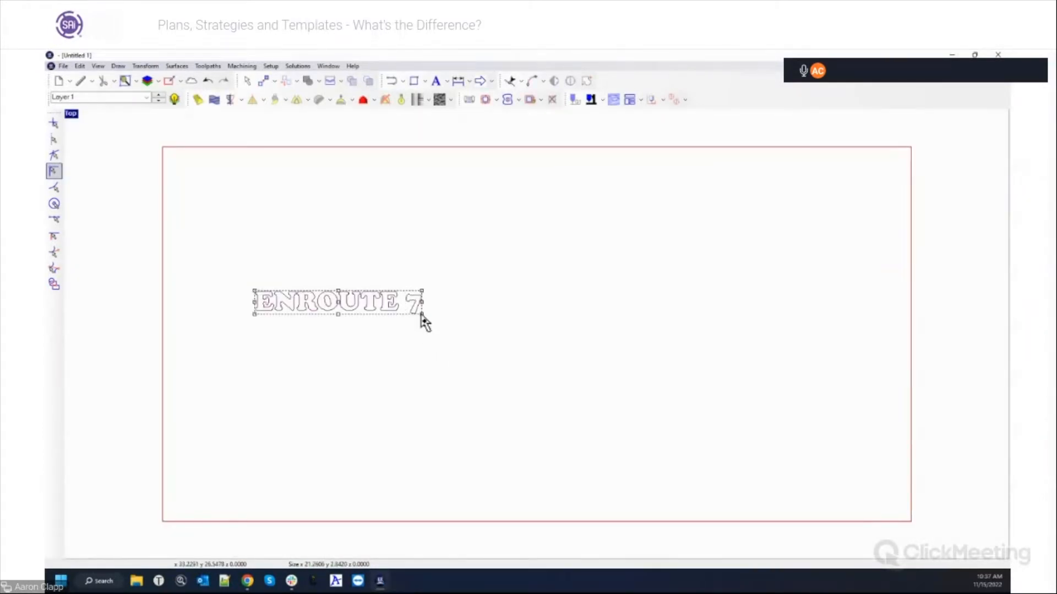
# Enlarge the "ENROUTE 7" text to about 87.4 × 11.6 in and centre it across the plate.
pyautogui.moveTo(421, 315); pyautogui.dragTo(567, 384)
pyautogui.moveTo(596, 336); pyautogui.dragTo(573, 335)
pyautogui.click(557, 339)
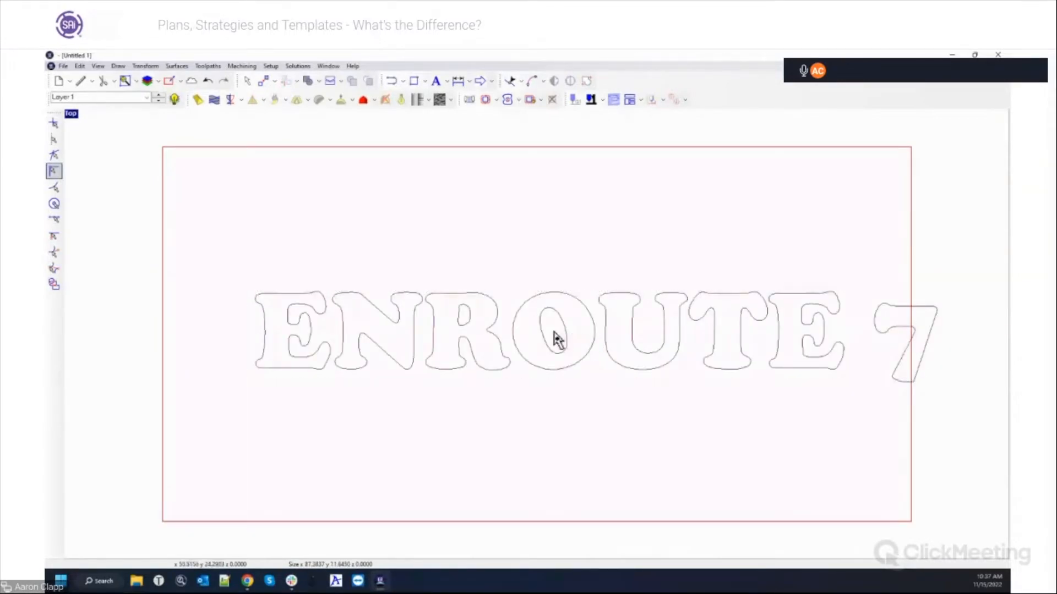
pyautogui.moveTo(556, 338); pyautogui.dragTo(497, 337)
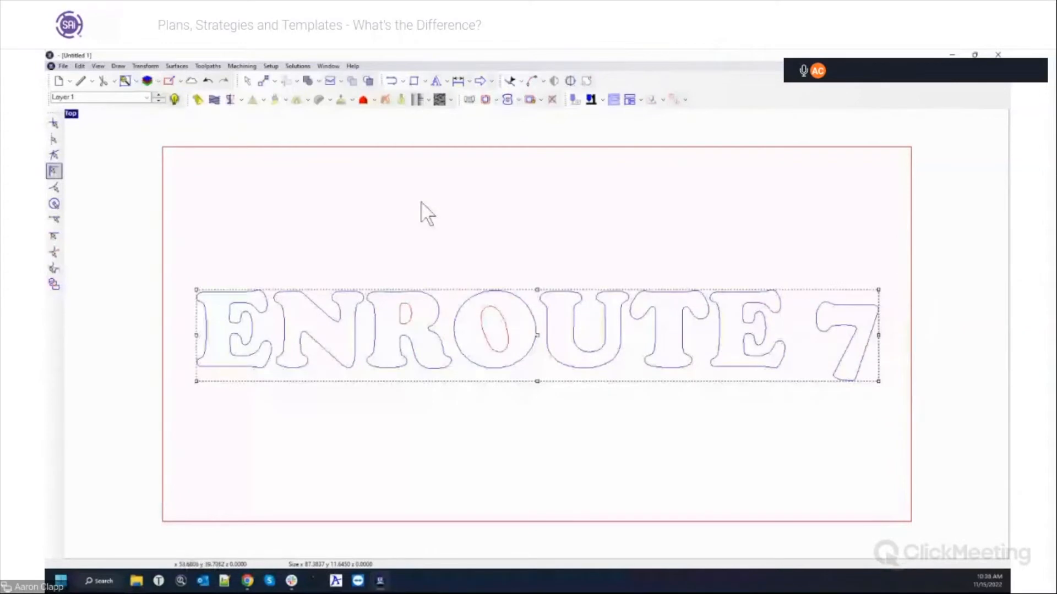
# Clear the tools and bridges from the lettering's router offset settings and load the strategy "1/4" Rough cut 3/16" Clean cut End mills".
pyautogui.click(486, 100)
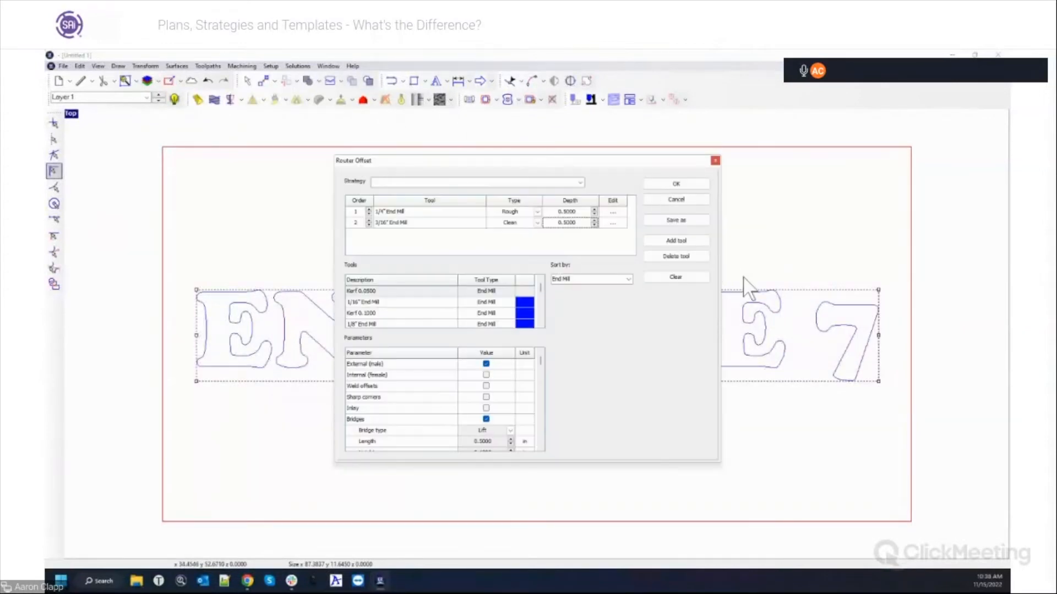
pyautogui.click(674, 278)
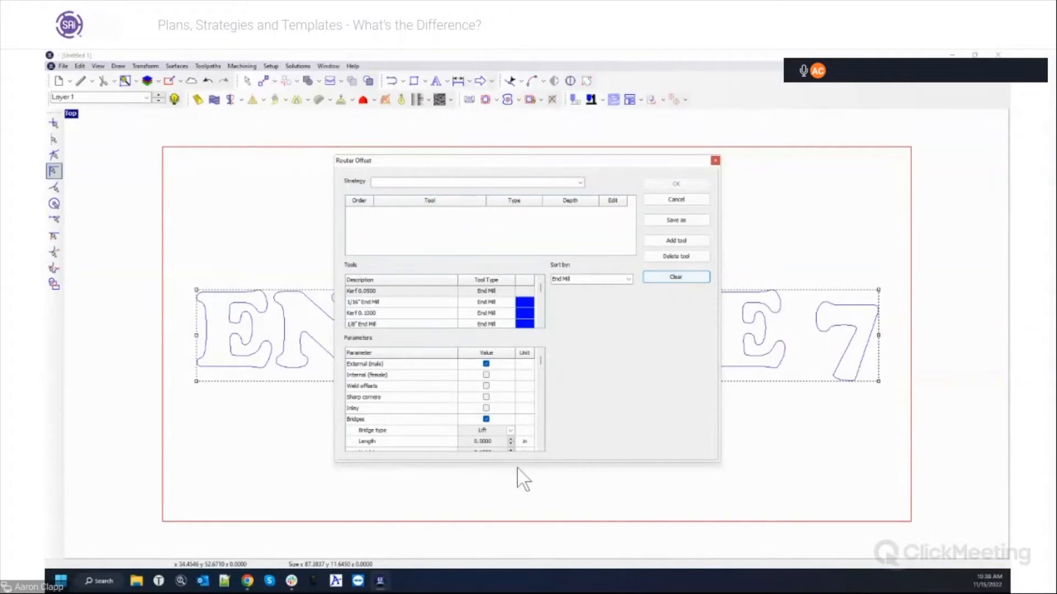
pyautogui.click(487, 420)
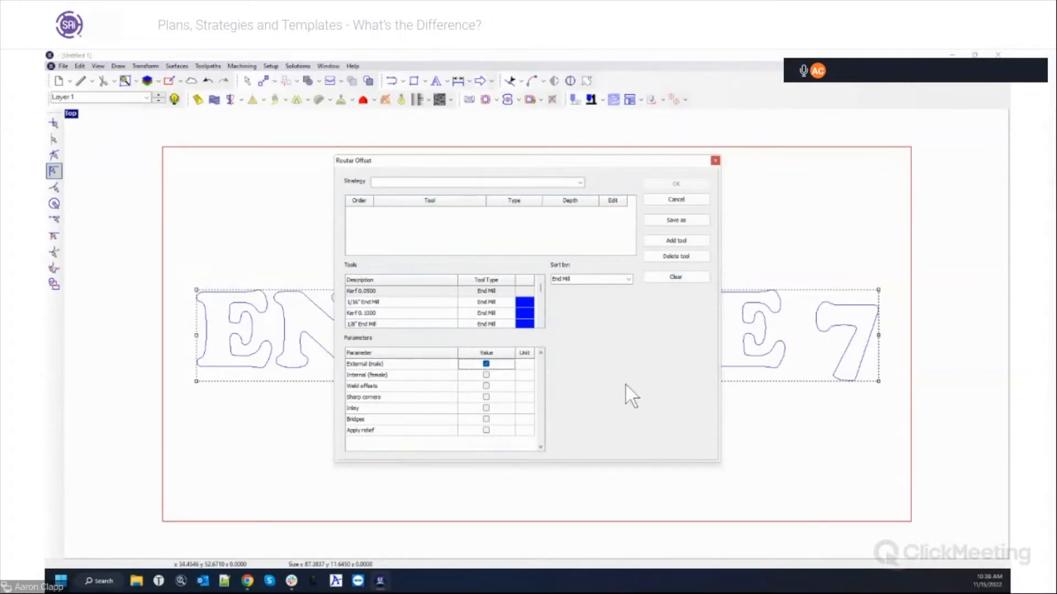
pyautogui.click(678, 277)
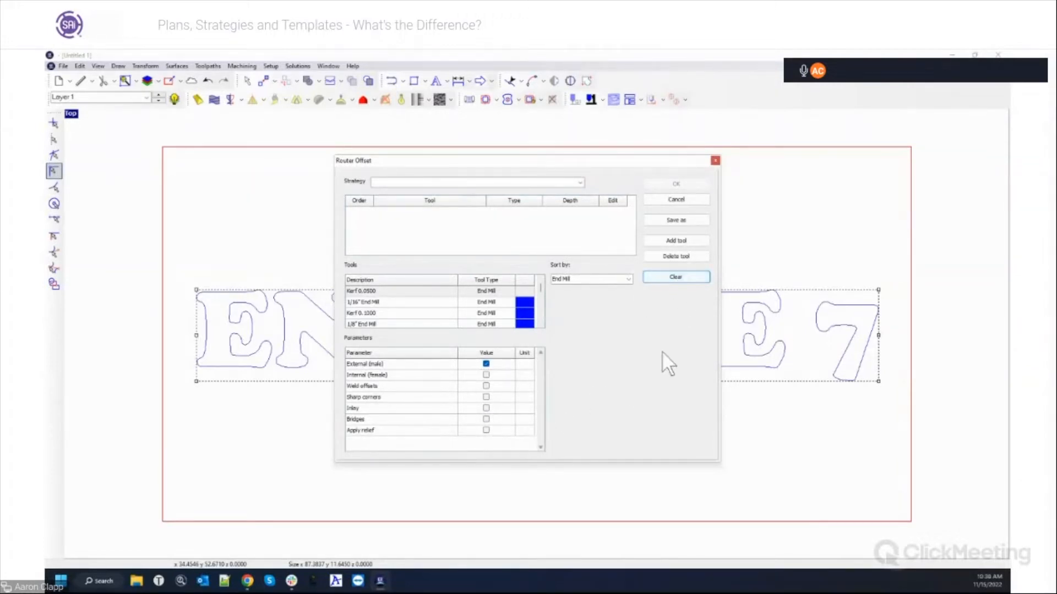
pyautogui.click(580, 182)
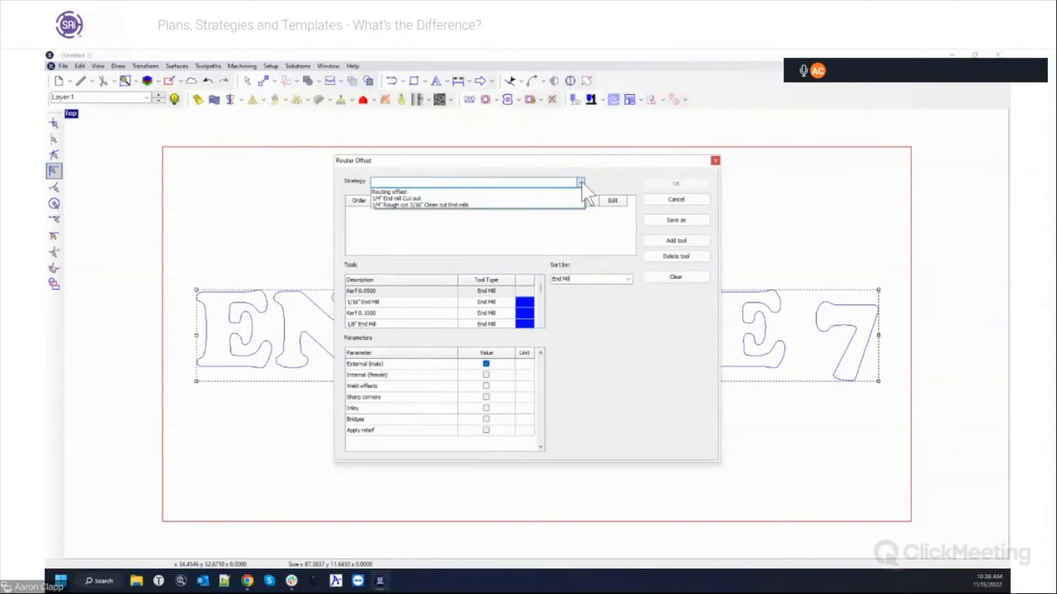
pyautogui.click(476, 204)
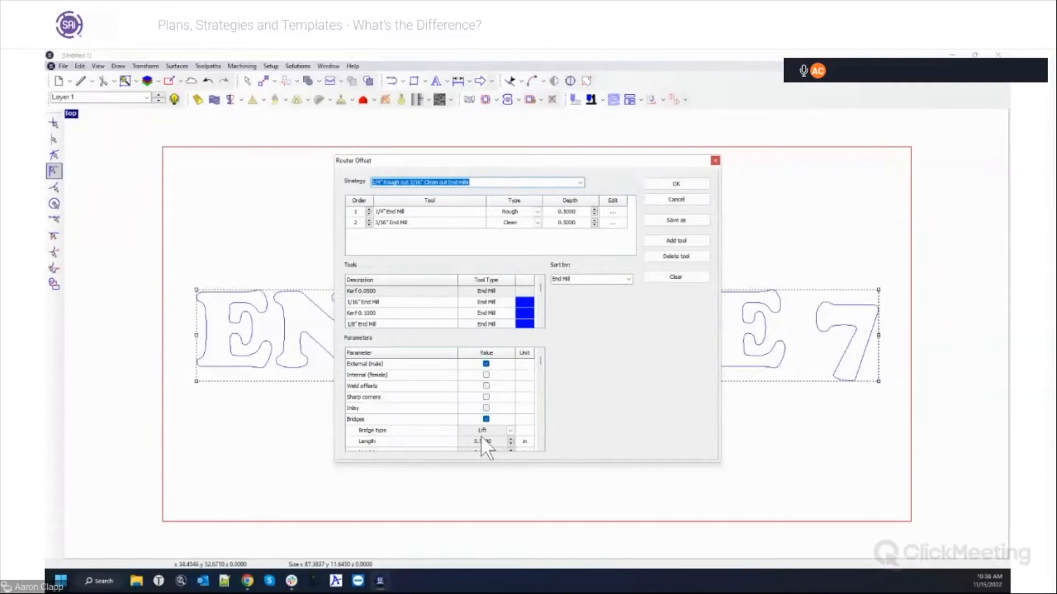
# Review the Entry/Exit parameters stored for the strategy's 1/4" End Mill rough cut.
pyautogui.click(613, 212)
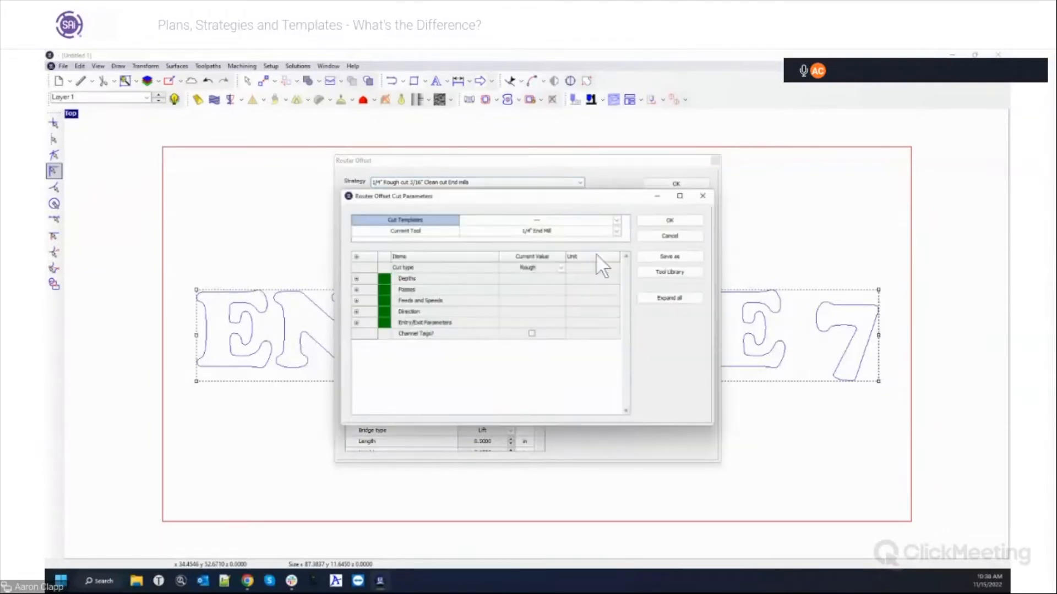
pyautogui.click(356, 323)
pyautogui.scroll(-2, 495, 341)
pyautogui.scroll(-1, 518, 361)
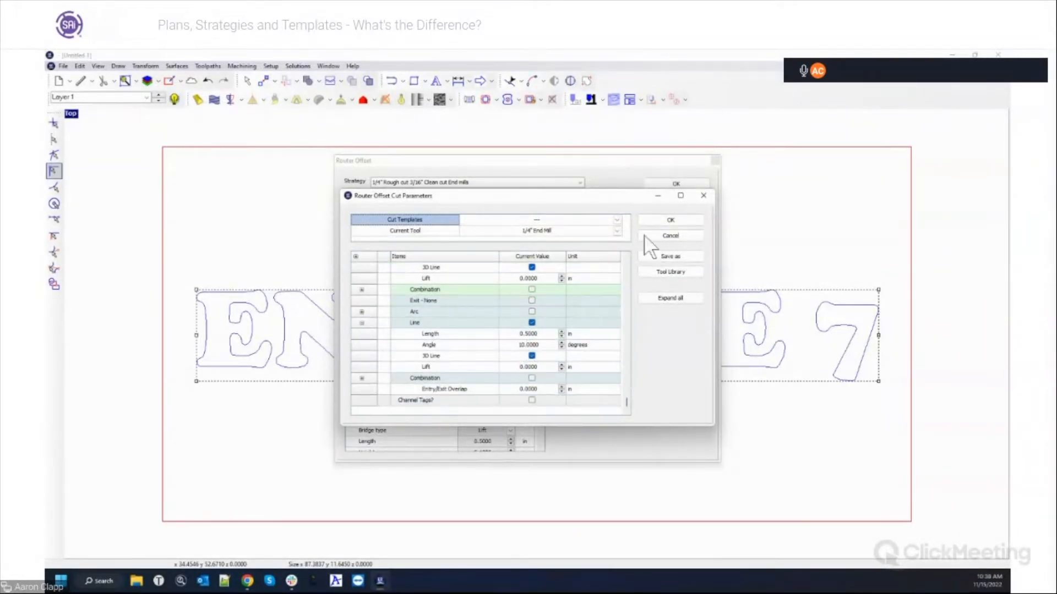
pyautogui.click(677, 219)
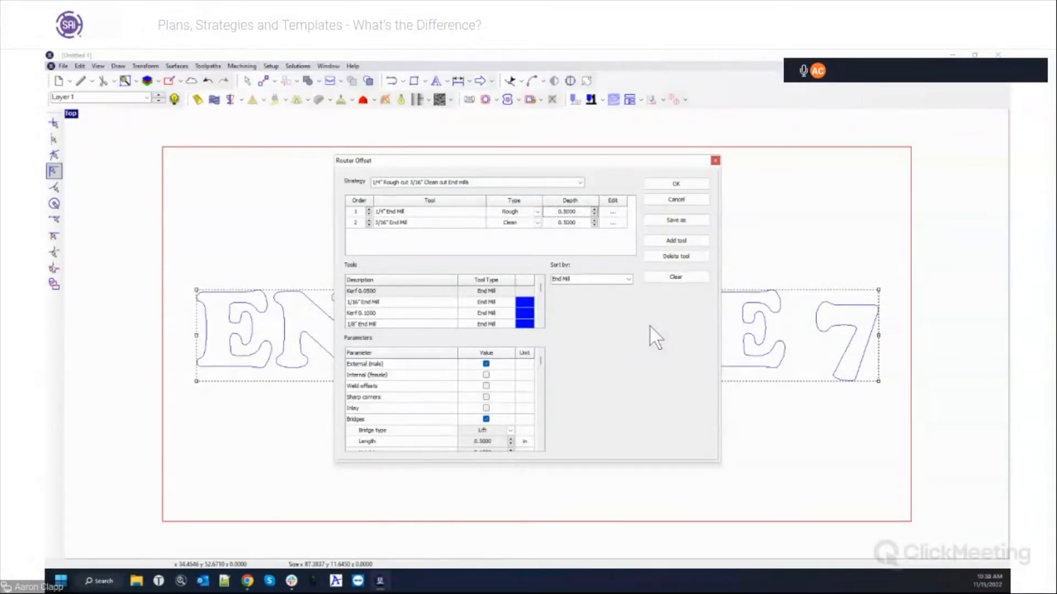
# Look through the saved router offset strategies and close the router offset without applying it.
pyautogui.click(580, 182)
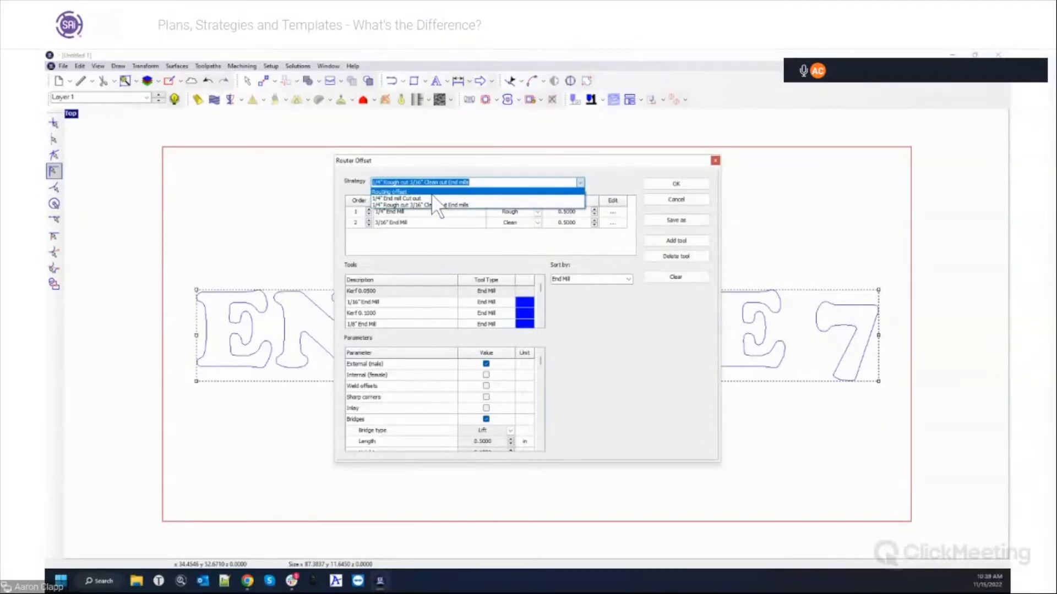
pyautogui.click(717, 165)
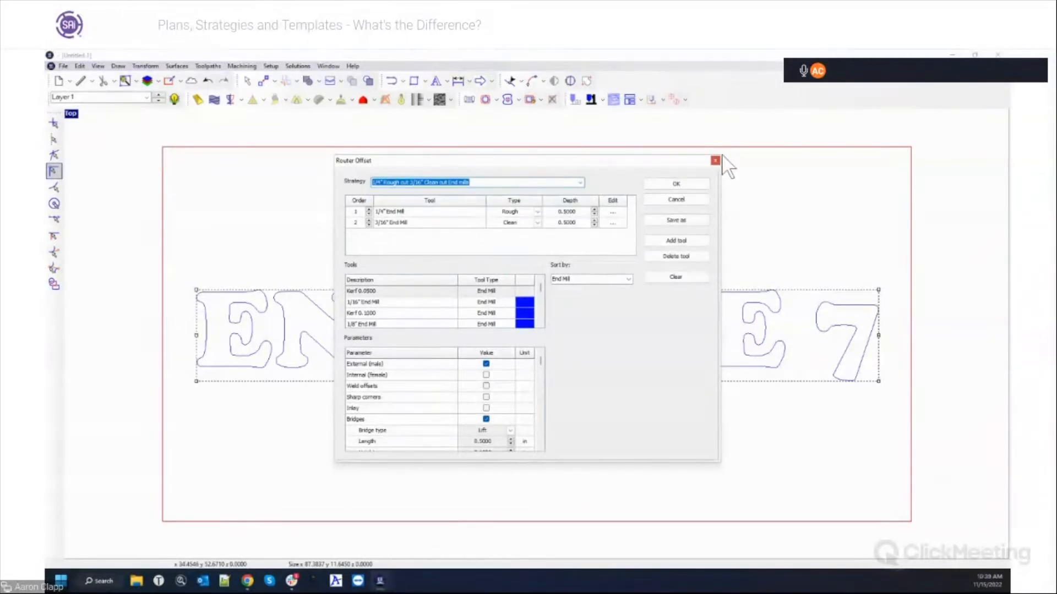
pyautogui.click(715, 160)
# Select the "ENROUTE 7" lettering, look at the saved hatch fill strategies and close the hatch fill without applying it.
pyautogui.click(241, 254)
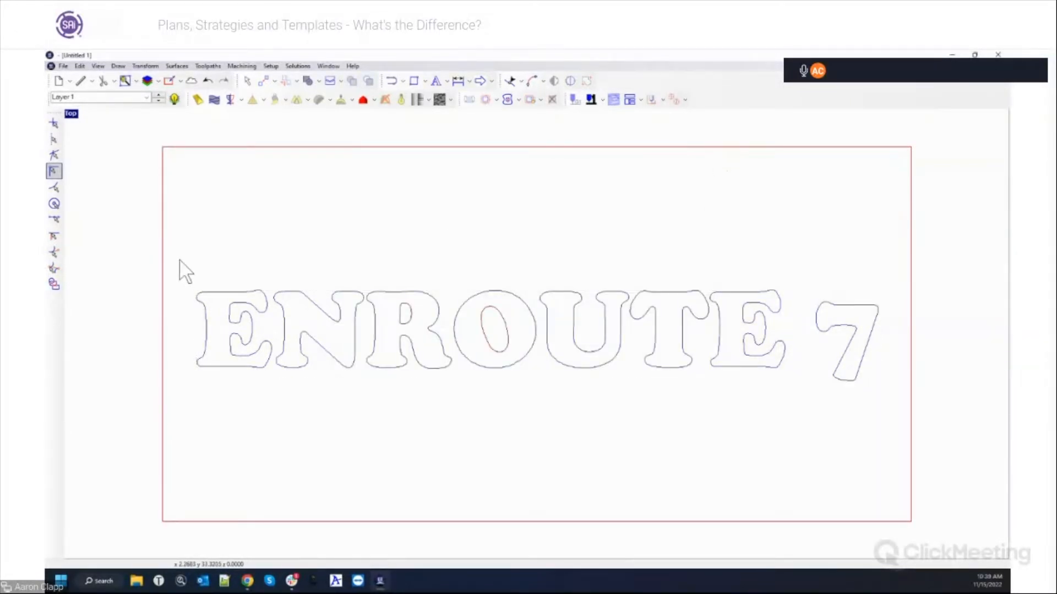
pyautogui.moveTo(182, 258); pyautogui.dragTo(915, 428)
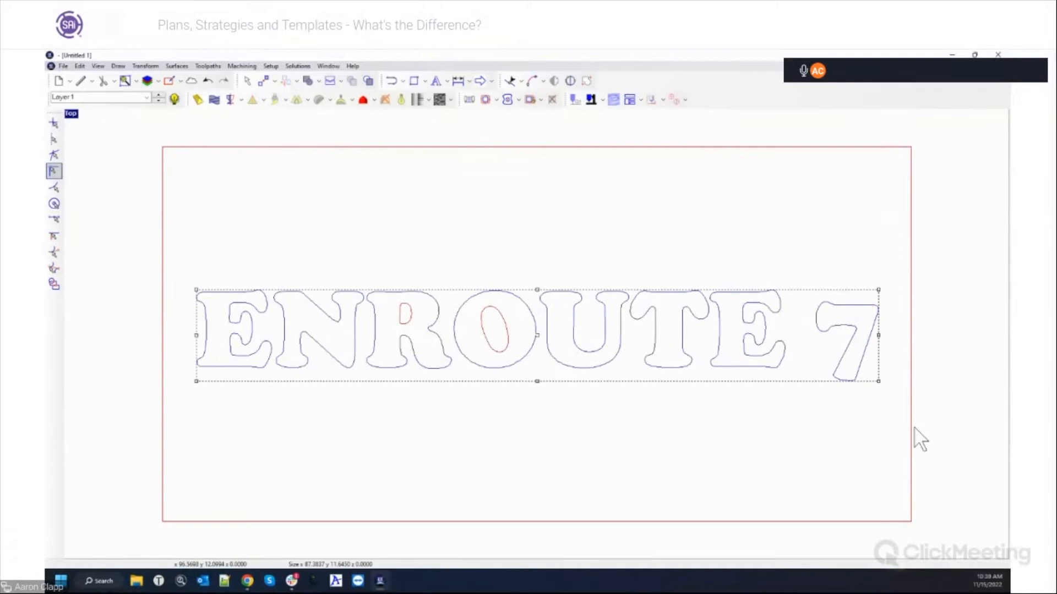
pyautogui.click(496, 99)
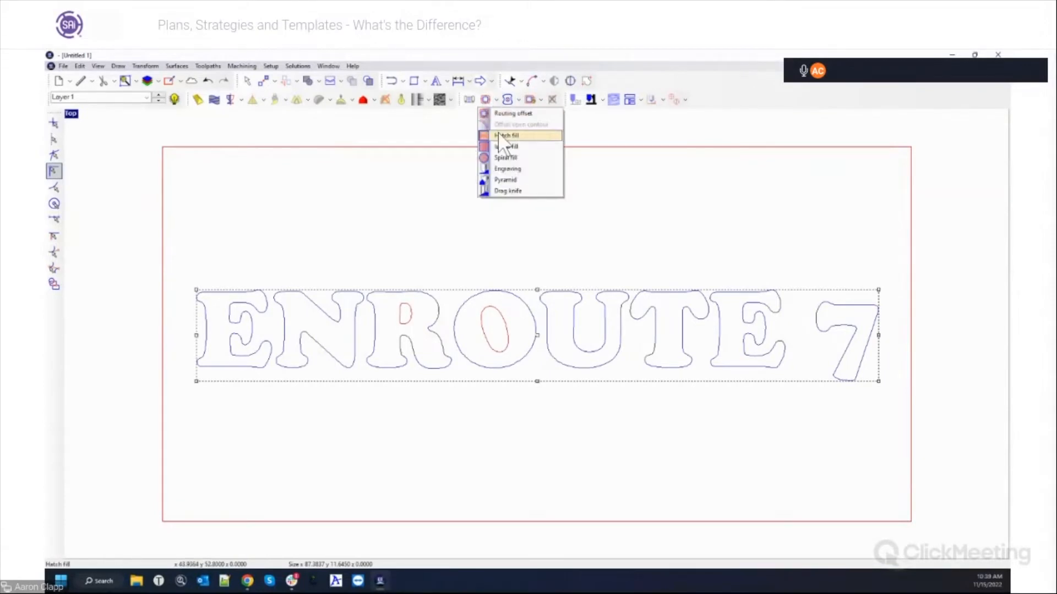
pyautogui.click(499, 135)
pyautogui.click(576, 179)
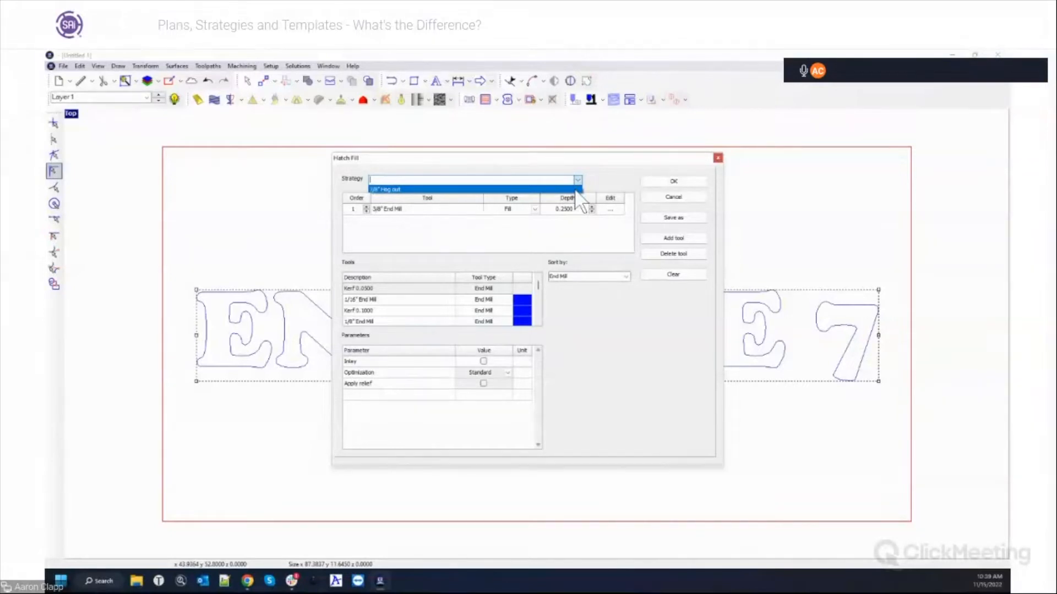
pyautogui.click(717, 159)
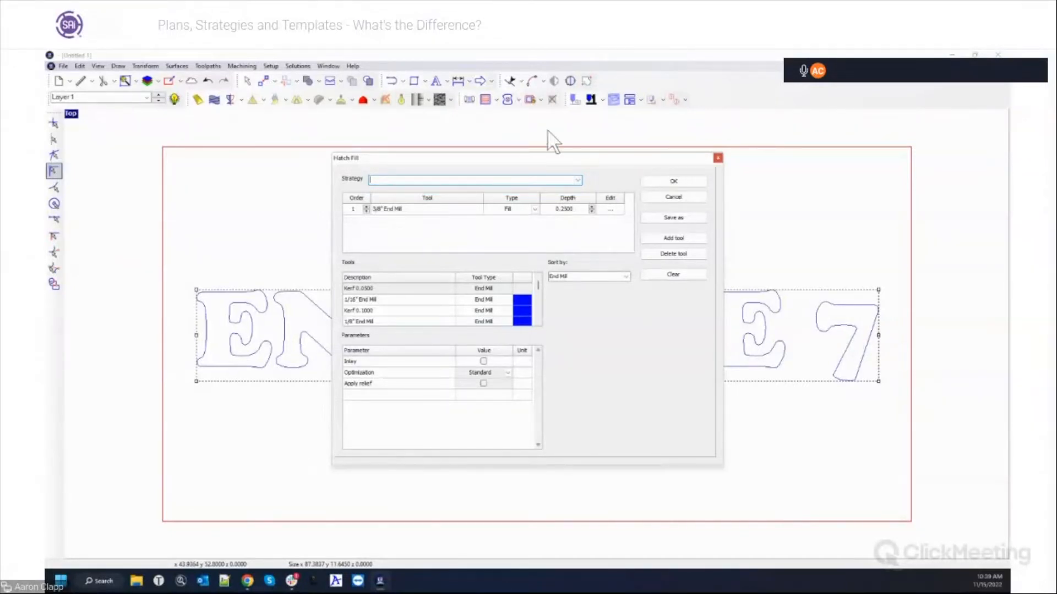
pyautogui.click(718, 160)
# Check the strategy list of Kerf Compensation for the selected "ENROUTE 7" lettering and close it without applying.
pyautogui.click(496, 100)
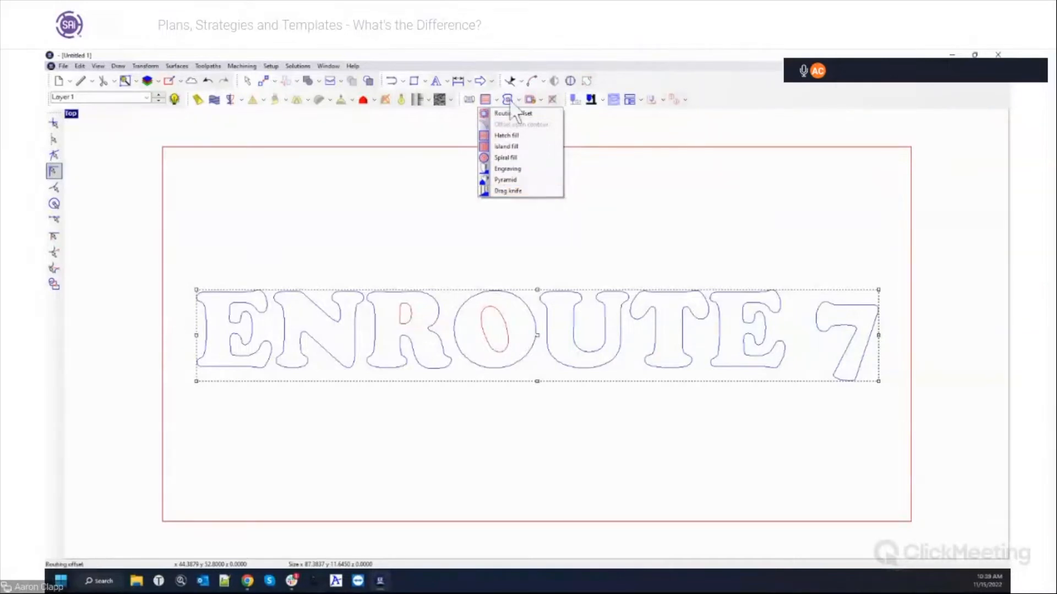
pyautogui.click(588, 141)
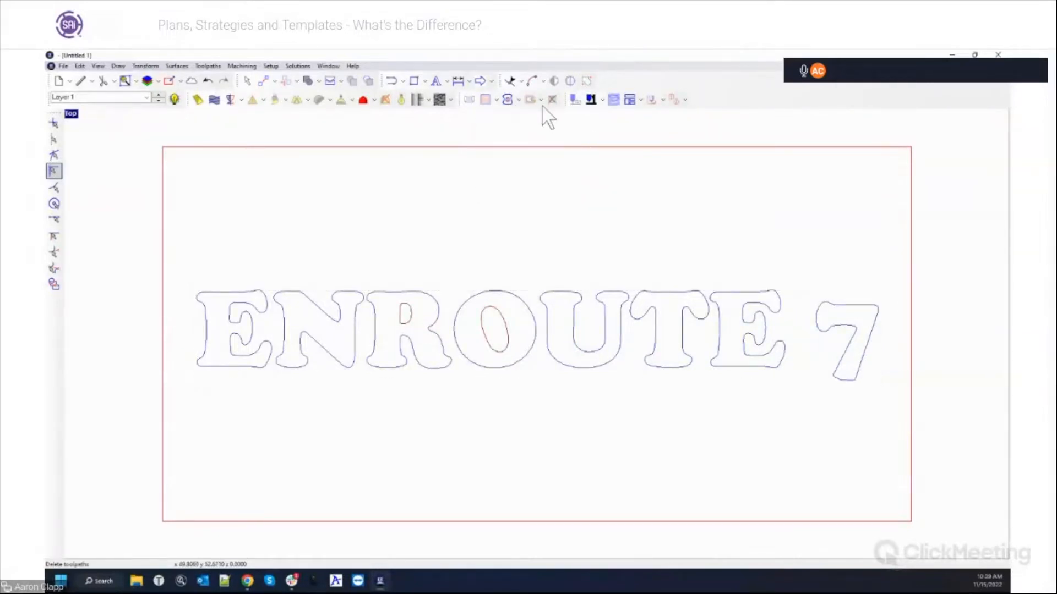
pyautogui.click(760, 341)
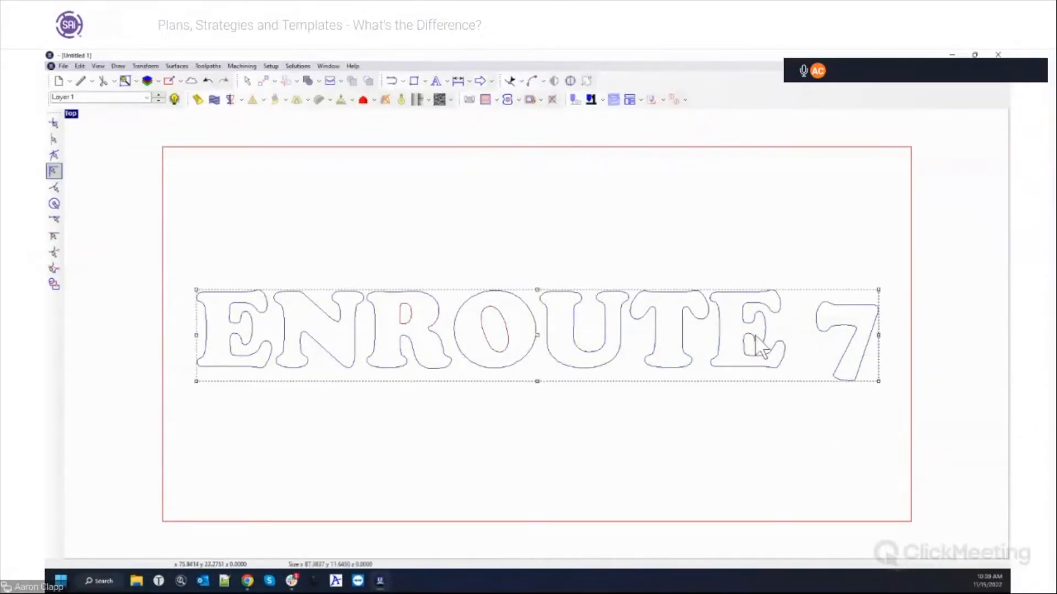
pyautogui.click(529, 100)
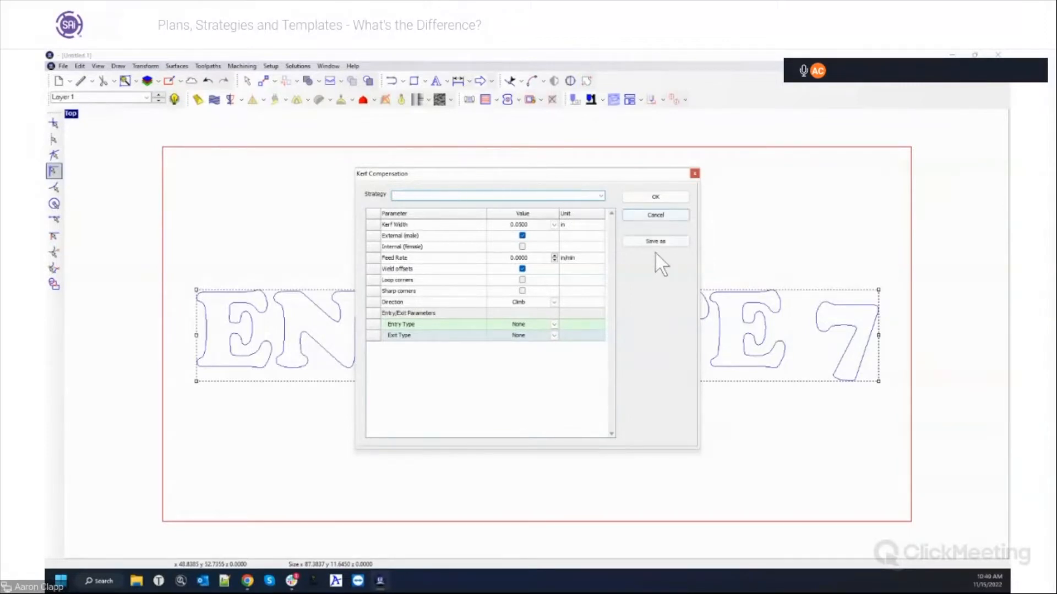
pyautogui.click(601, 196)
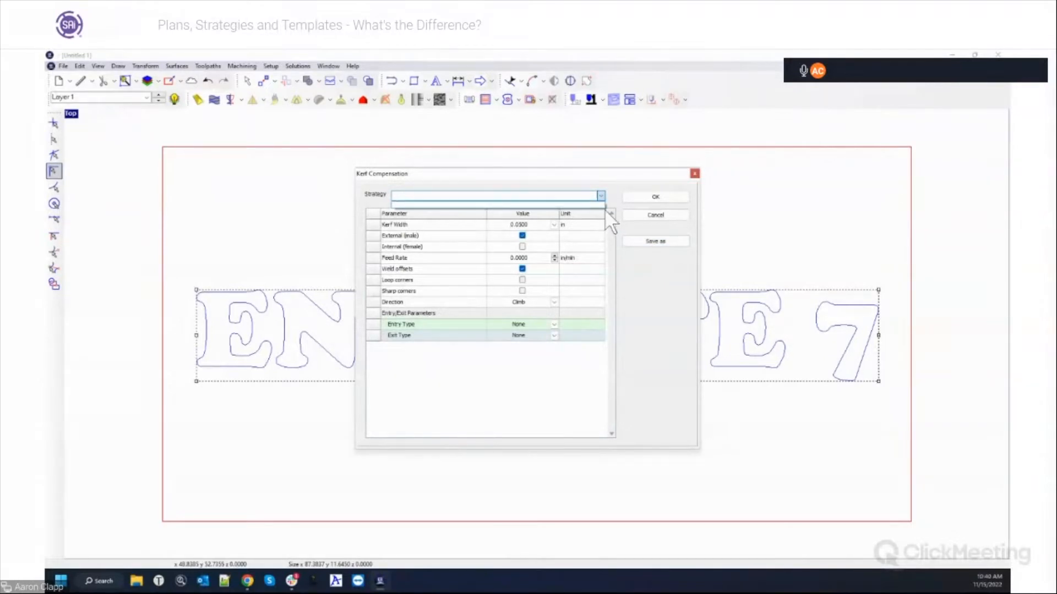
pyautogui.click(693, 176)
pyautogui.click(695, 174)
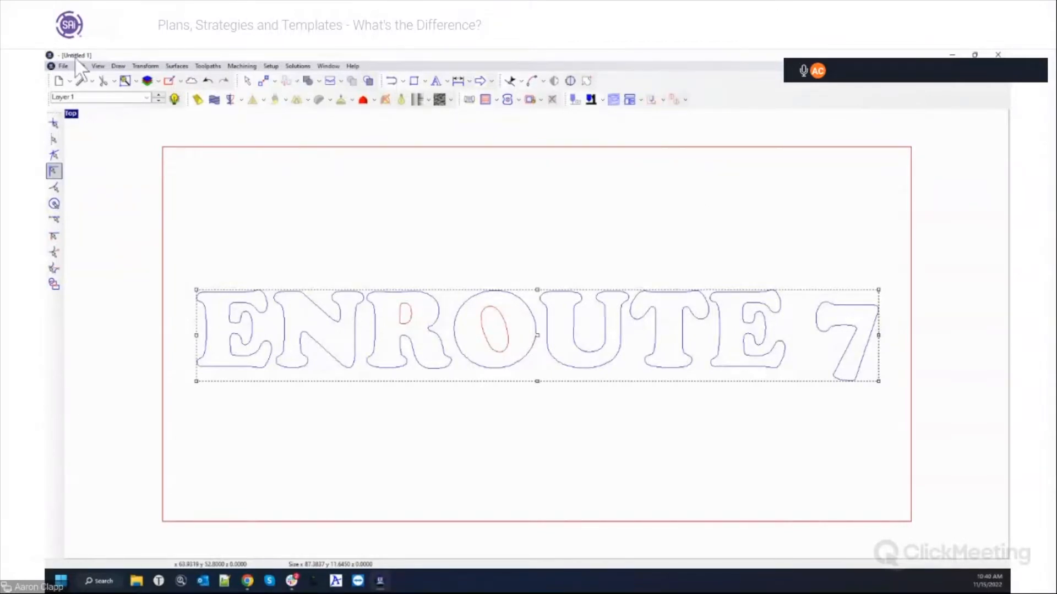
# Open the Automatic Toolpath setup and look through the supported design applications without choosing one.
pyautogui.click(63, 66)
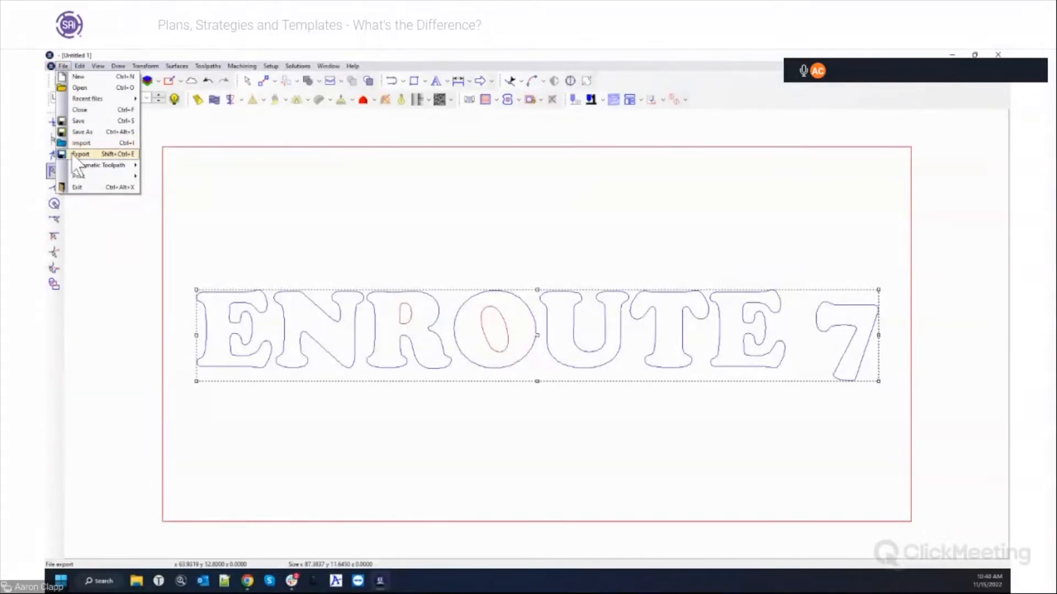
pyautogui.moveTo(72, 164)
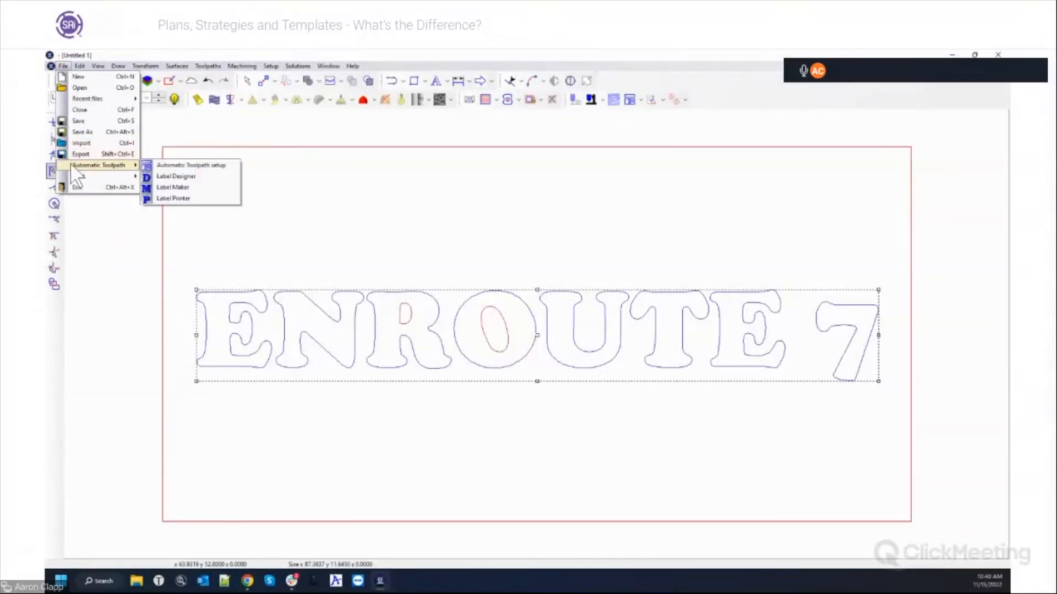
pyautogui.click(216, 165)
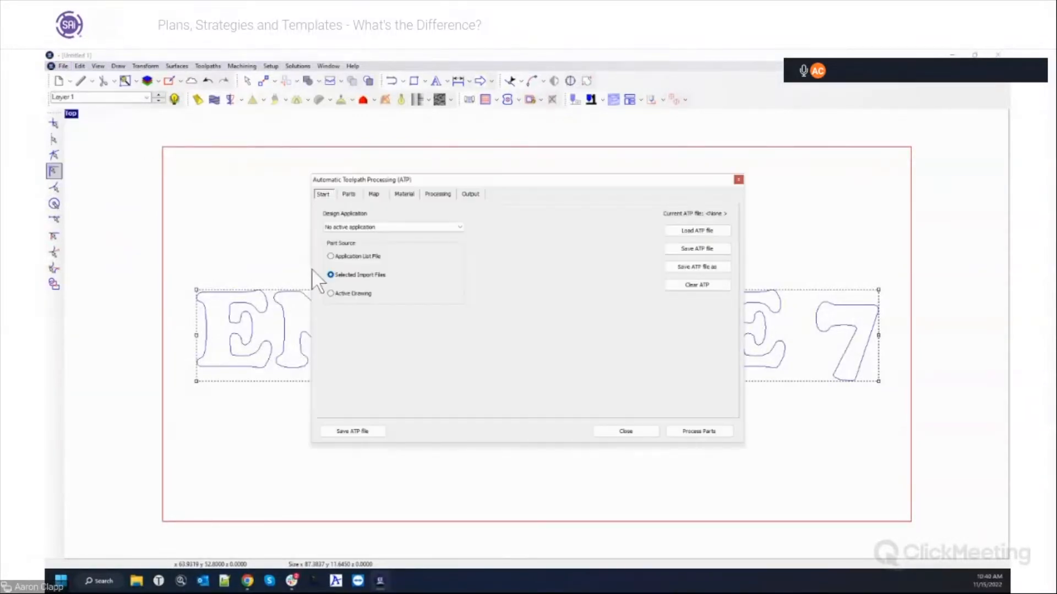
pyautogui.click(460, 227)
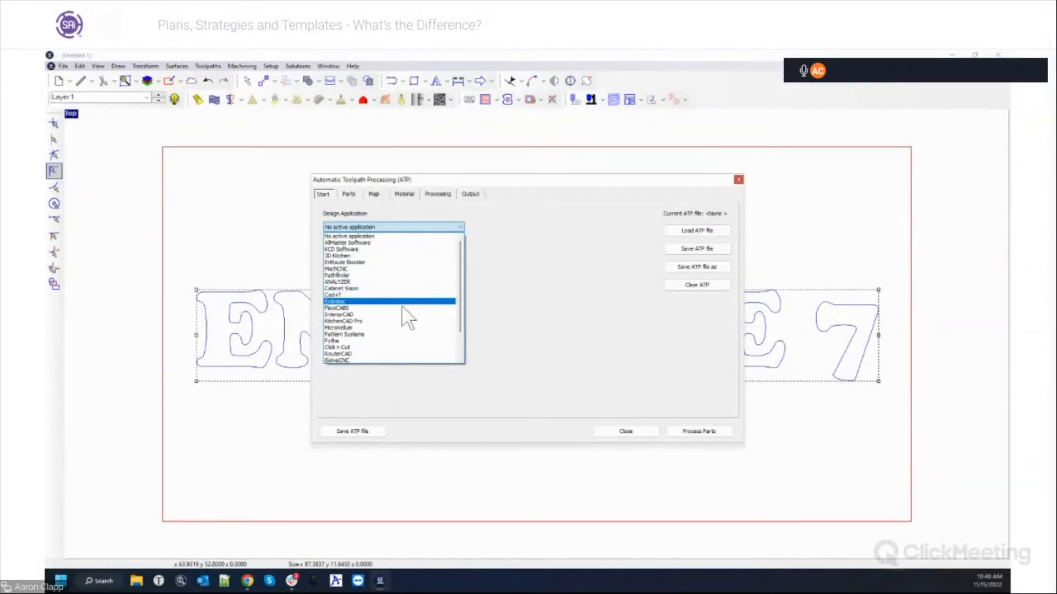
pyautogui.scroll(-2, 429, 331)
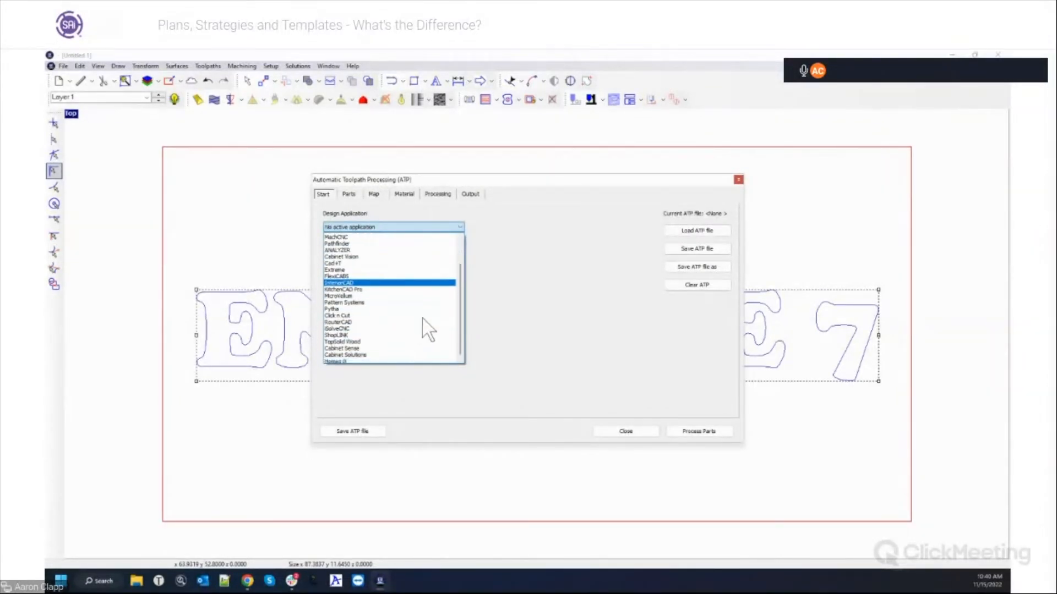
pyautogui.click(649, 431)
# Load the active drawing's layer into the ATP map, view the strategies assignable to Layer 1, and close the setup without processing.
pyautogui.click(349, 194)
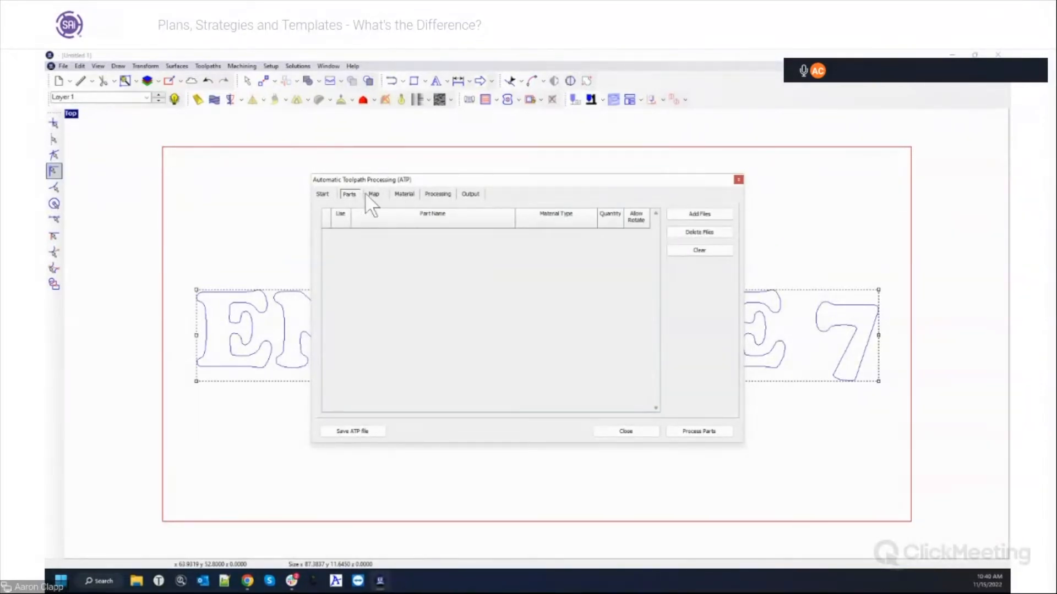
pyautogui.click(373, 196)
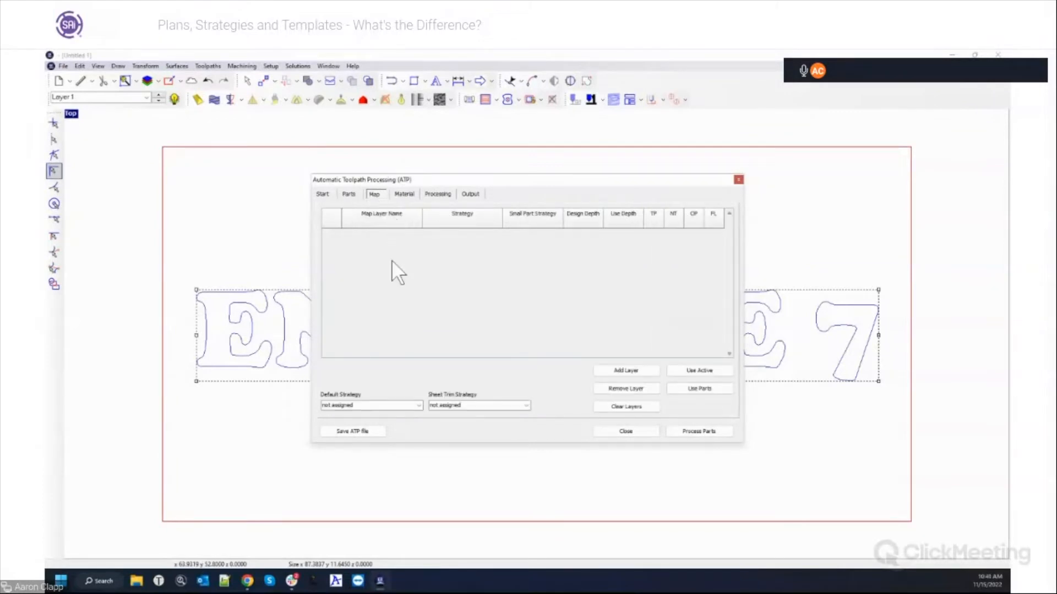
pyautogui.click(700, 371)
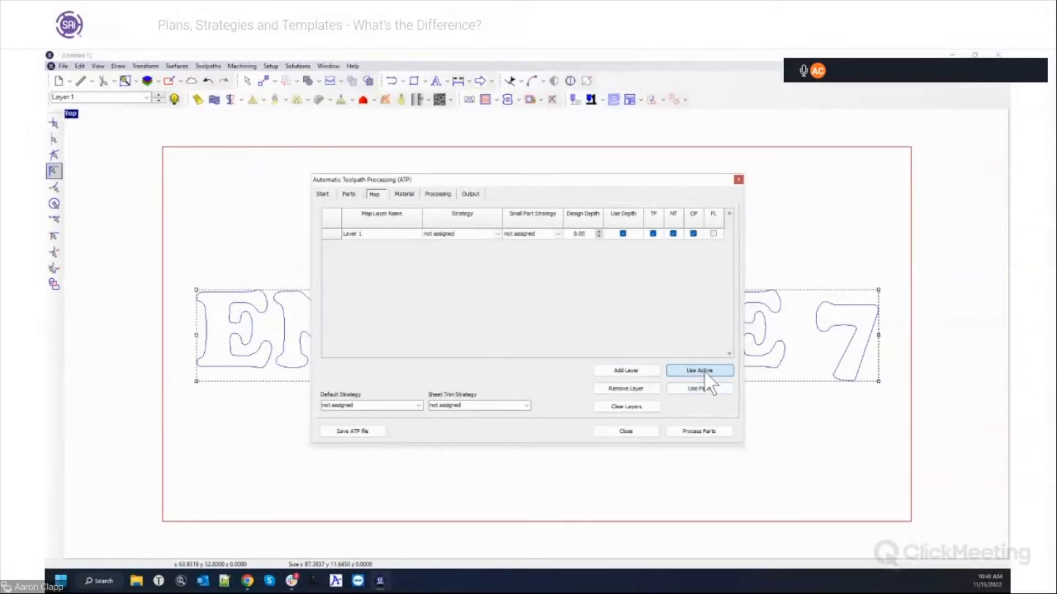
pyautogui.click(497, 235)
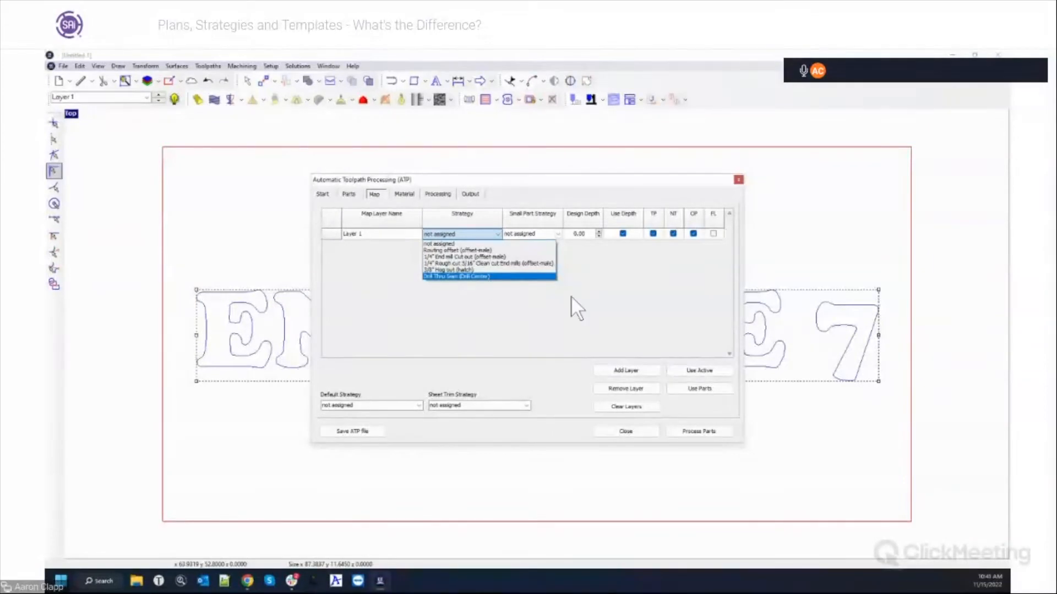
pyautogui.click(628, 434)
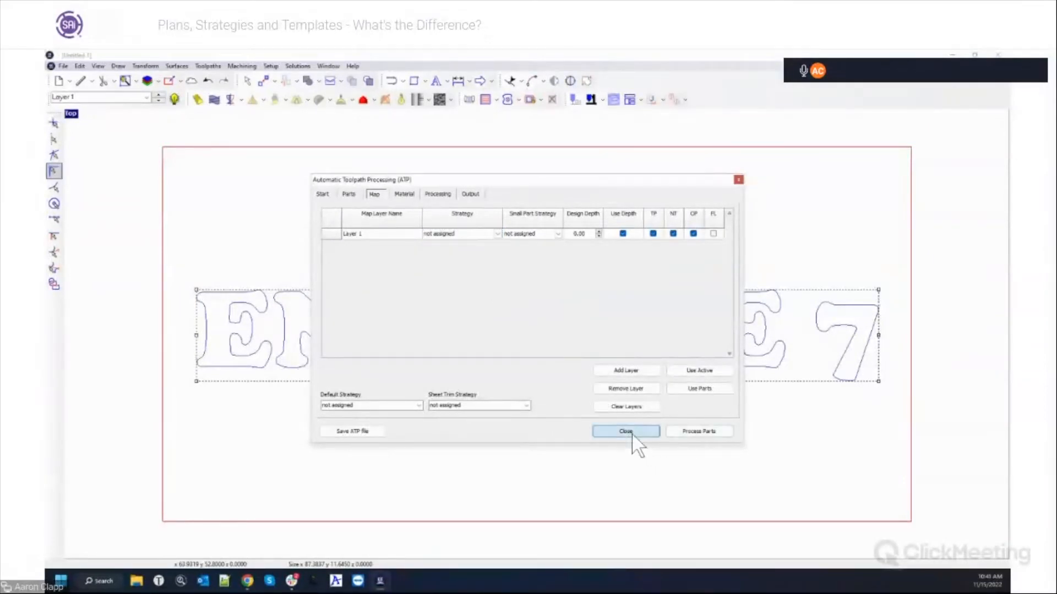
pyautogui.click(628, 432)
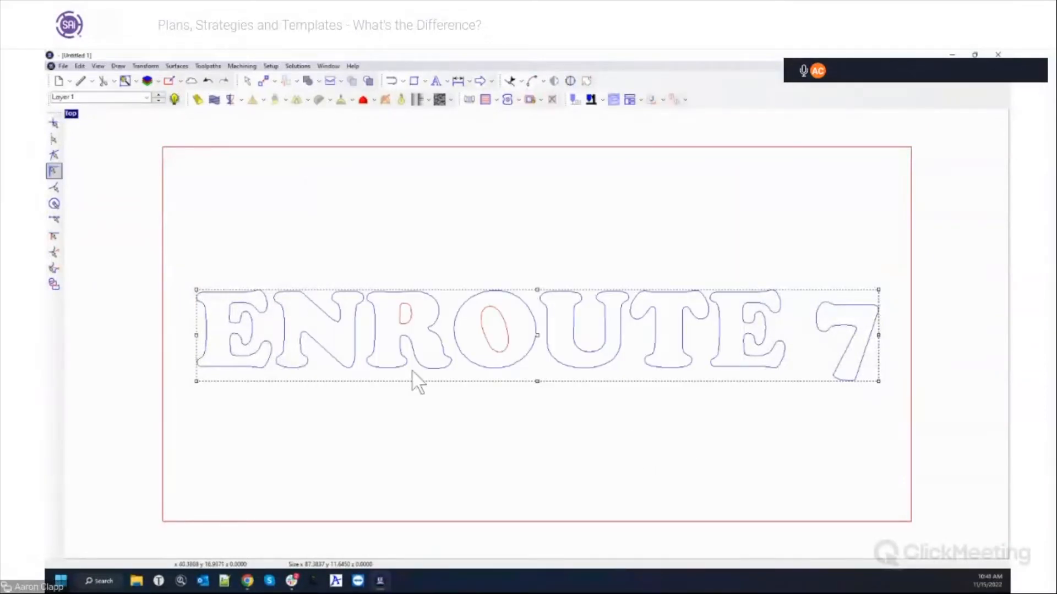
# Start a router offset on the lettering, turn off bridges, clear the tool list and add the 1/4" End Mill as a rough cut.
pyautogui.click(496, 101)
pyautogui.click(499, 110)
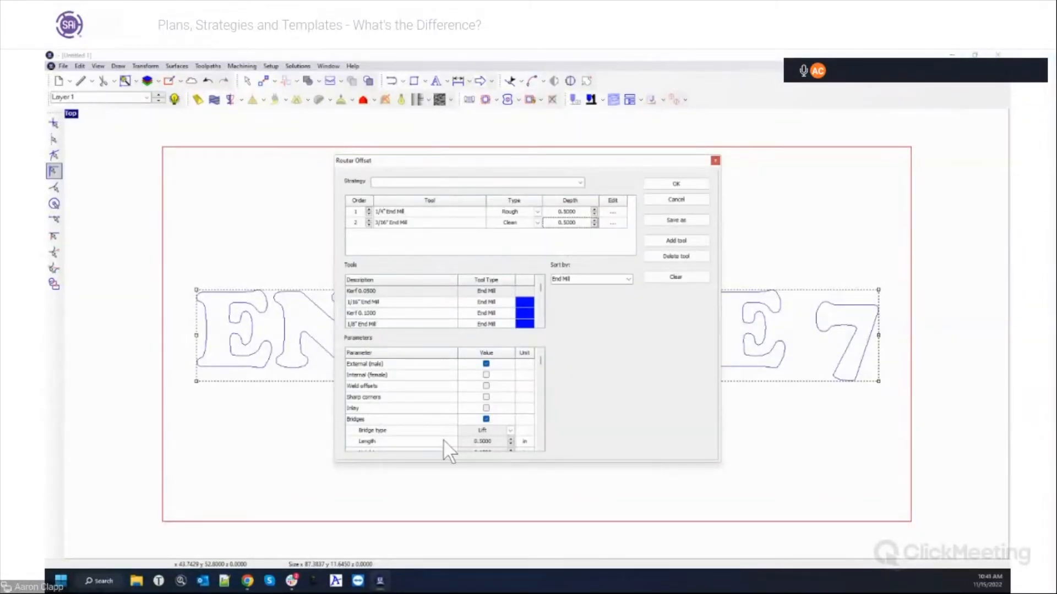
pyautogui.click(486, 419)
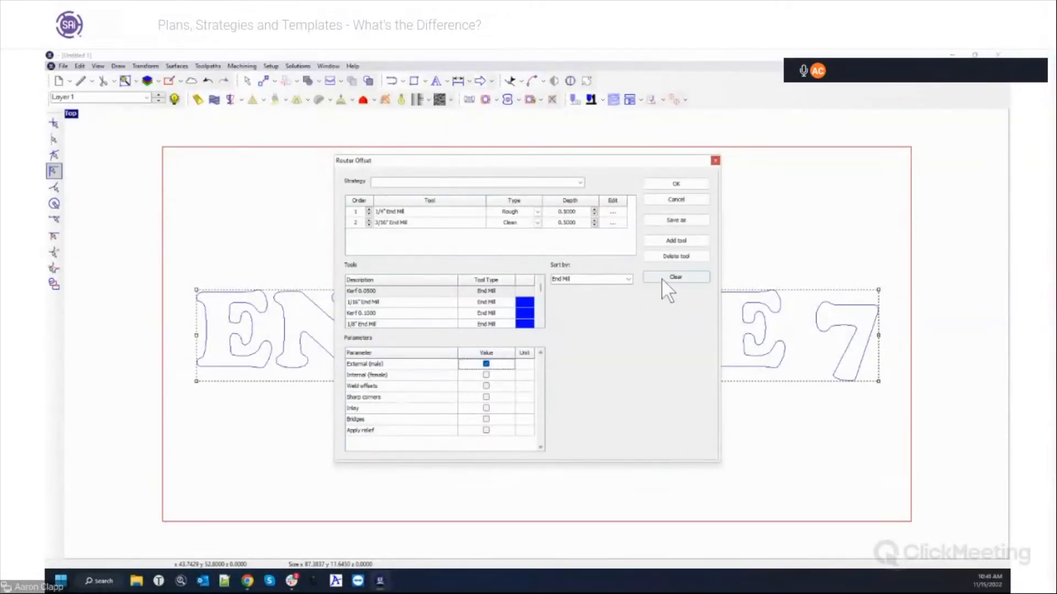
pyautogui.click(676, 277)
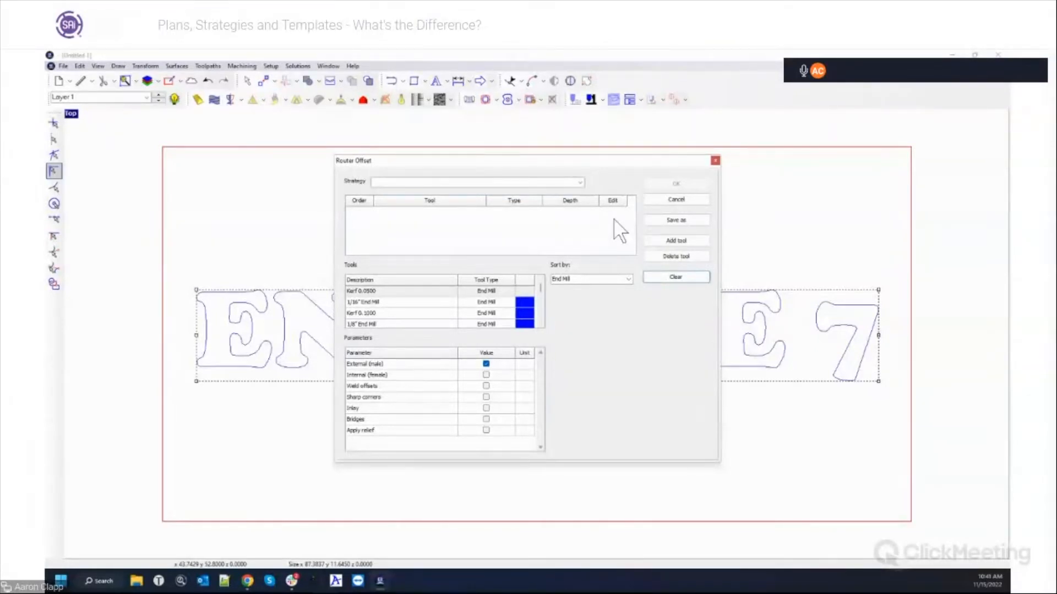
pyautogui.click(540, 325)
pyautogui.click(540, 325)
pyautogui.click(539, 325)
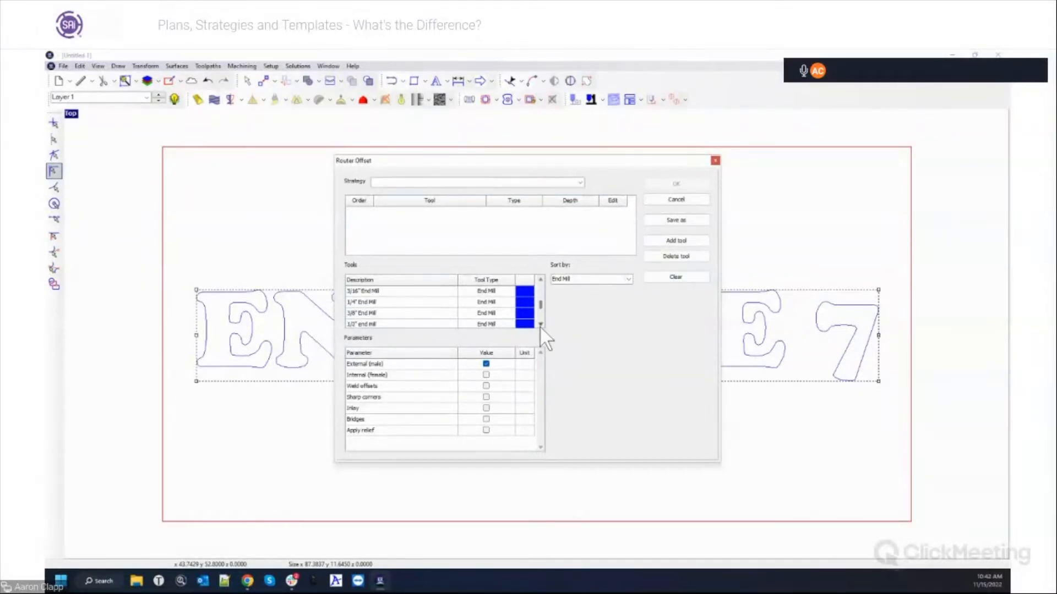
pyautogui.moveTo(379, 301); pyautogui.dragTo(529, 230)
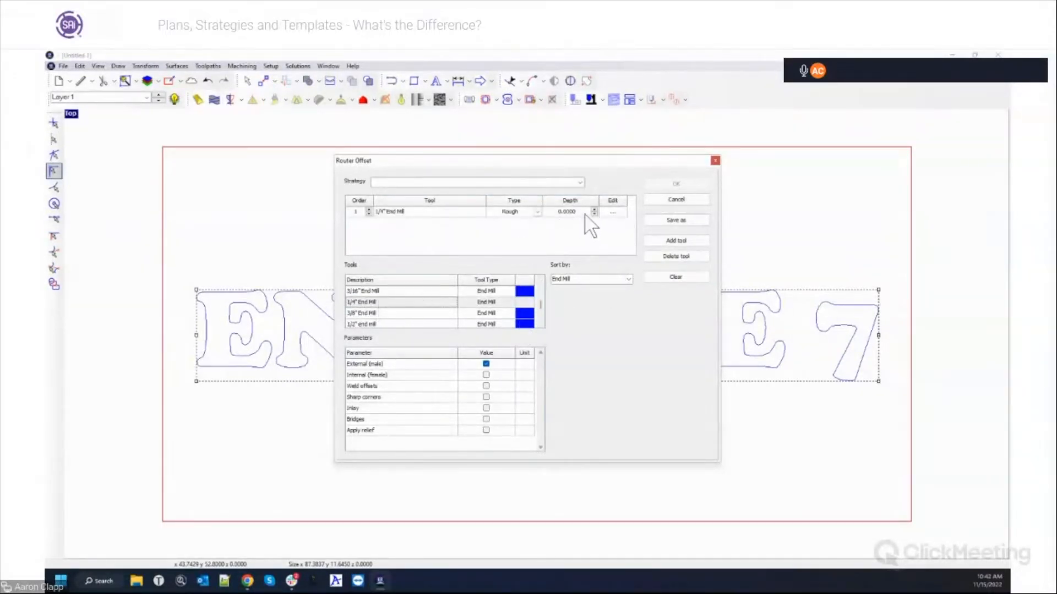
# Examine the 1/4" End Mill's cut parameter groups and the list of saved router offset strategies without changing anything.
pyautogui.click(613, 214)
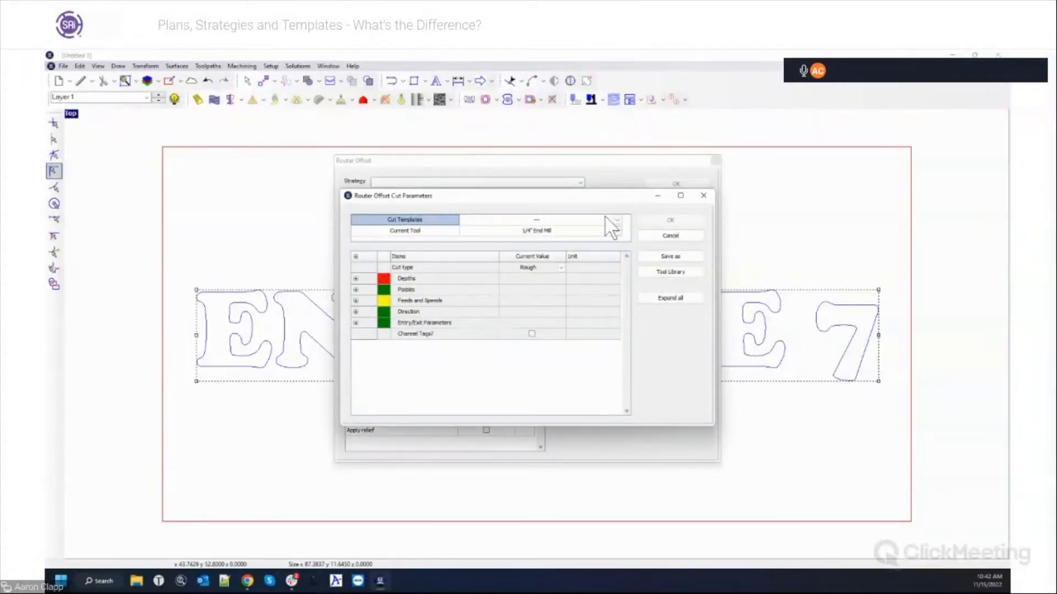
pyautogui.moveTo(599, 201); pyautogui.dragTo(628, 201)
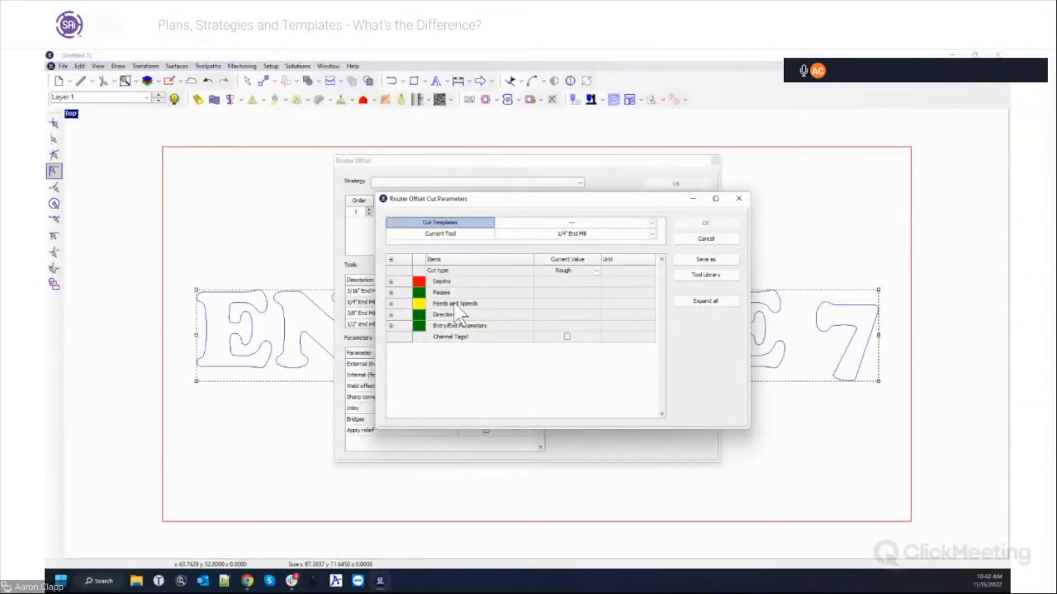
pyautogui.moveTo(539, 202); pyautogui.dragTo(527, 243)
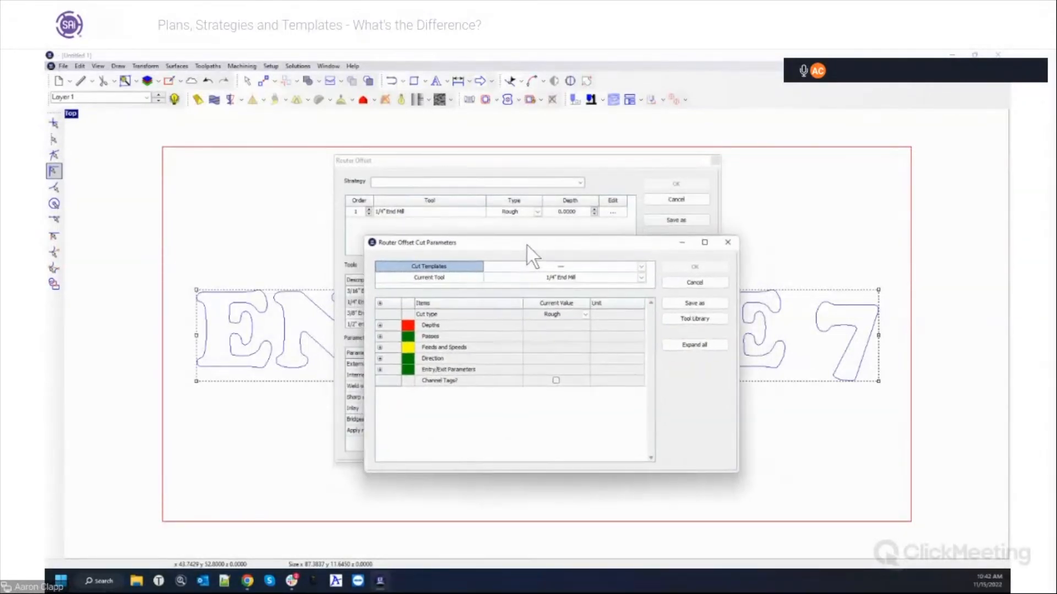
pyautogui.click(727, 243)
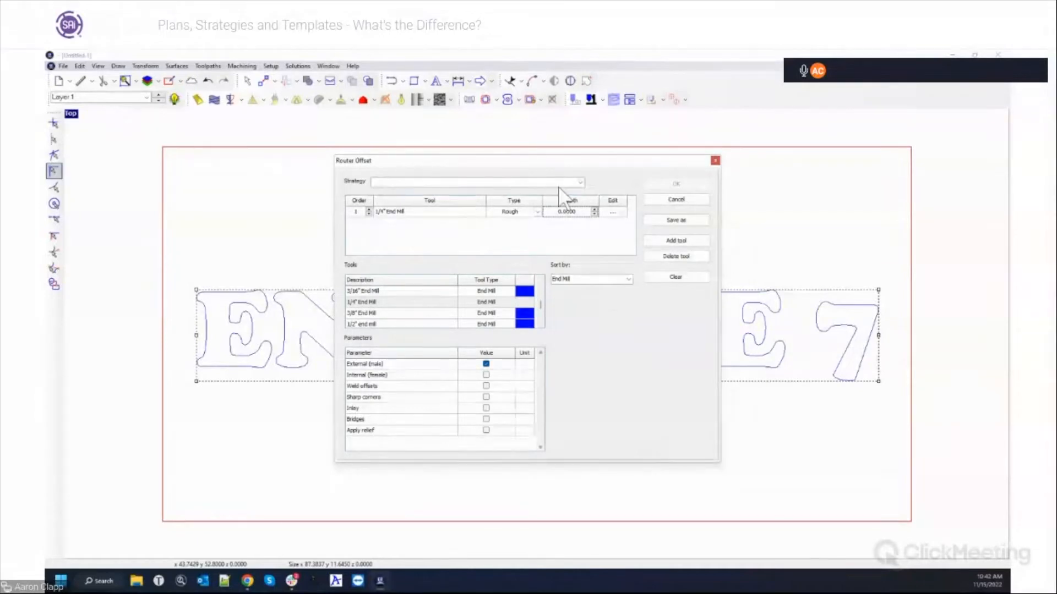
pyautogui.click(580, 182)
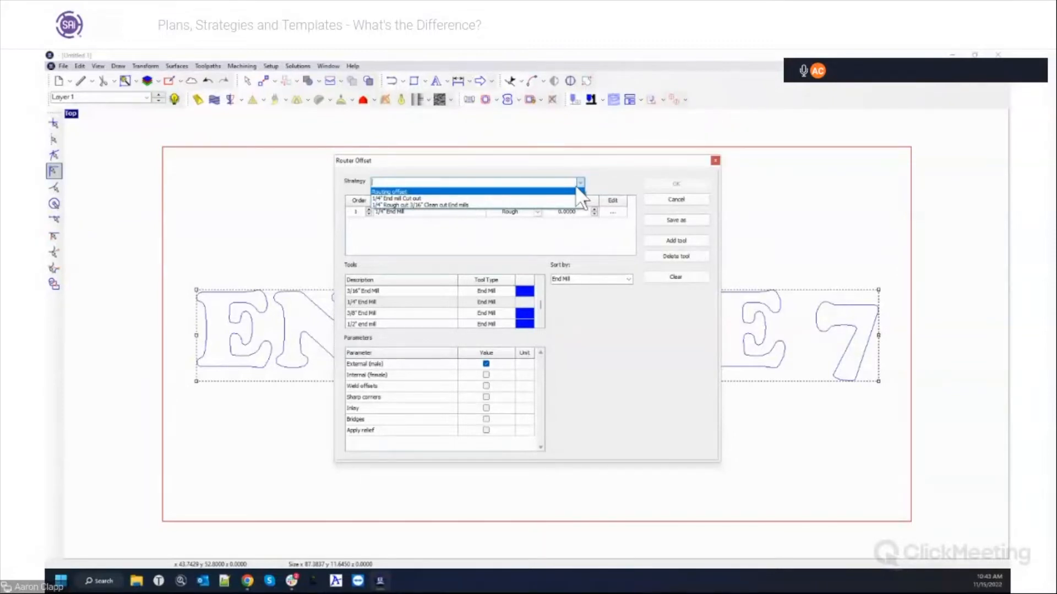
pyautogui.click(593, 180)
# Open the 1/4" End Mill's cut parameters, check the available cut templates, and set the rough cut's final depth to 0.75 in.
pyautogui.click(609, 213)
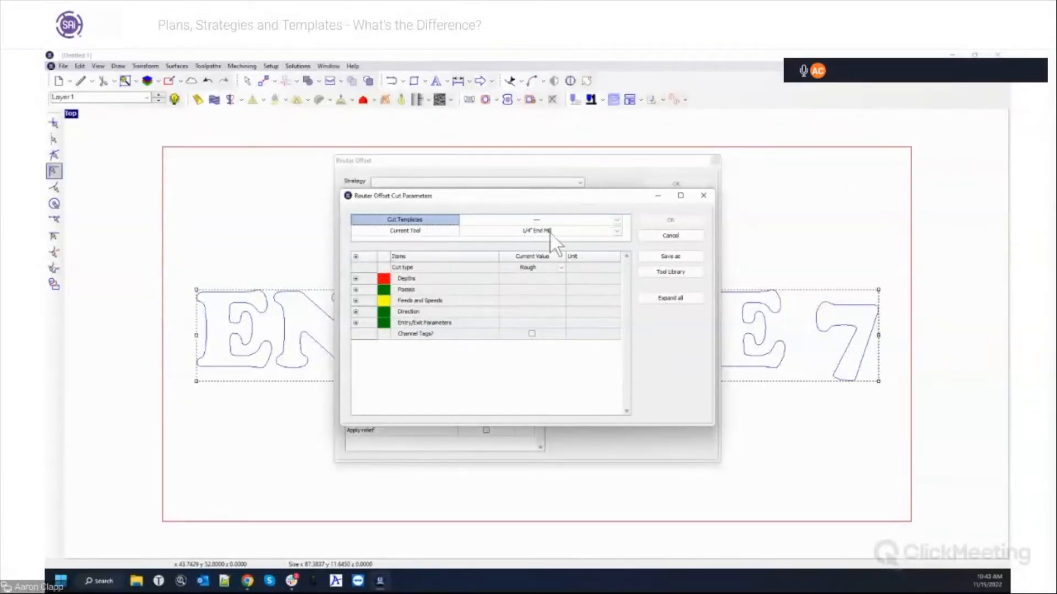
pyautogui.click(616, 219)
pyautogui.click(605, 199)
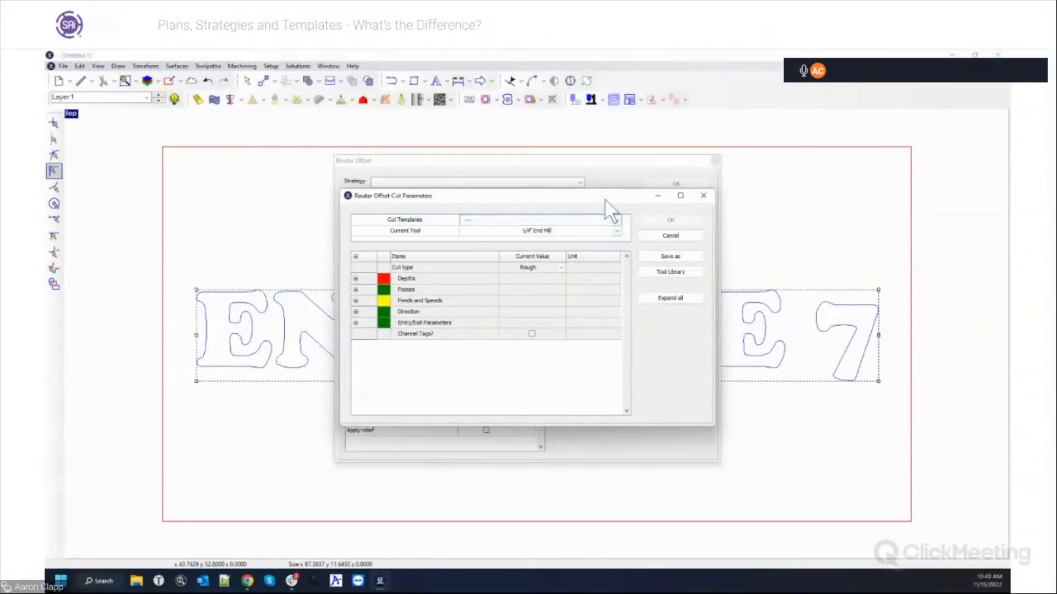
pyautogui.click(355, 278)
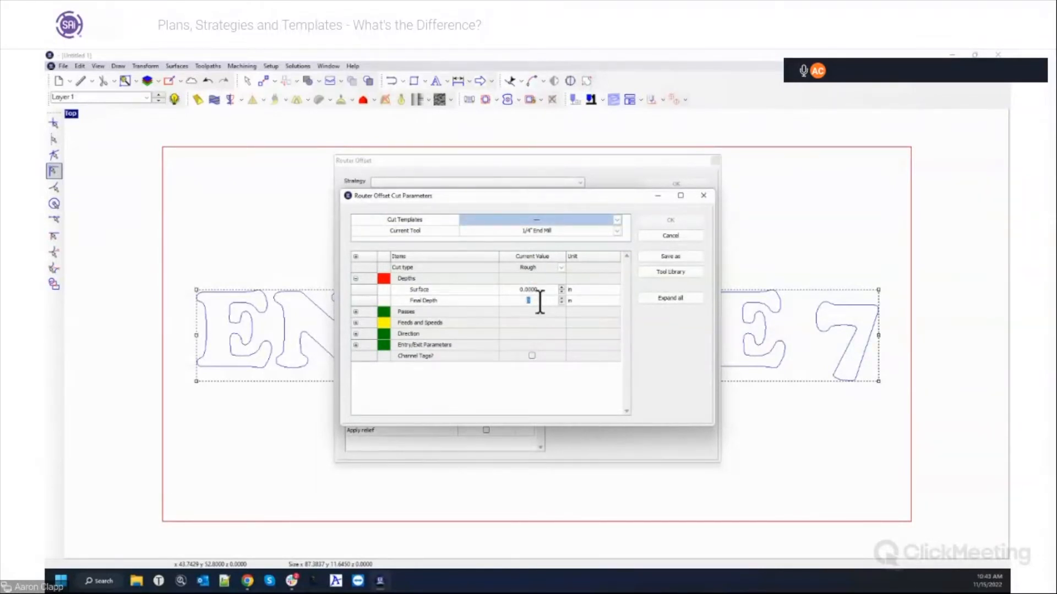
pyautogui.press('Return')
pyautogui.click(355, 323)
pyautogui.click(537, 300)
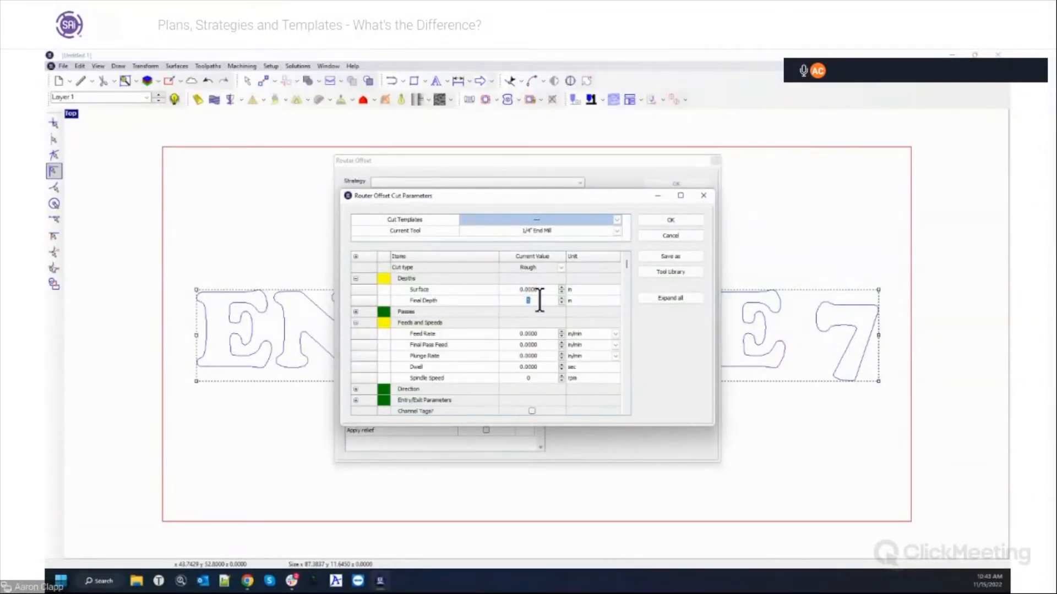
pyautogui.write('.75')
pyautogui.press('Return')
# Set the rough cut's feed rate to 100 in/min, plunge rate to 35 in/min and spindle speed to 10000 rpm.
pyautogui.click(543, 334)
pyautogui.write('100')
pyautogui.press('Tab')
pyautogui.press('Tab')
pyautogui.write('35')
pyautogui.press('Tab')
pyautogui.press('Tab')
pyautogui.write('18000')
pyautogui.press('Tab')
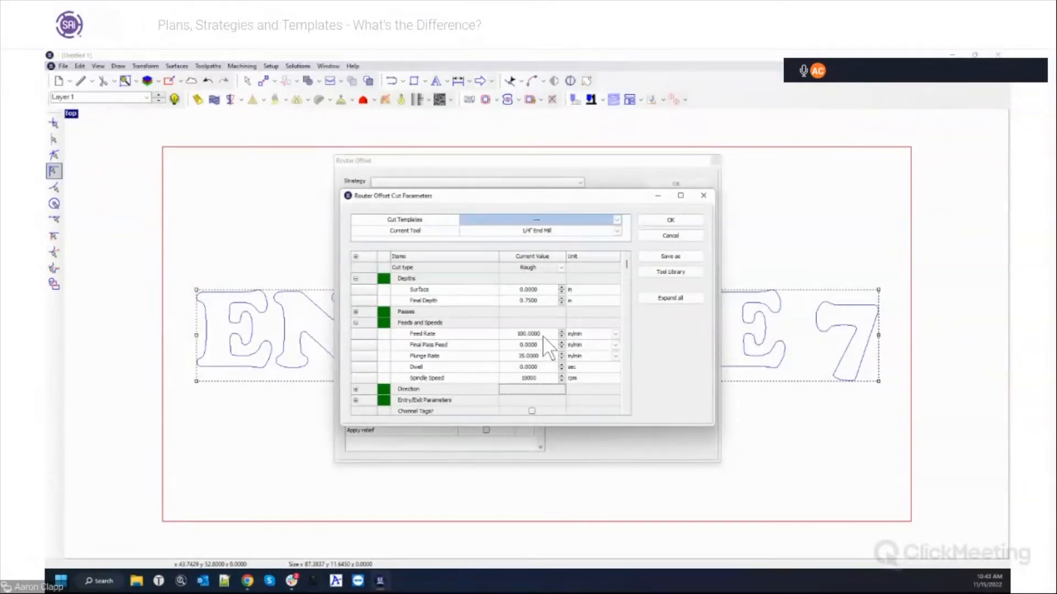
# Save the current cut parameters as a cut template named 1/4" Slow cut.
pyautogui.click(678, 257)
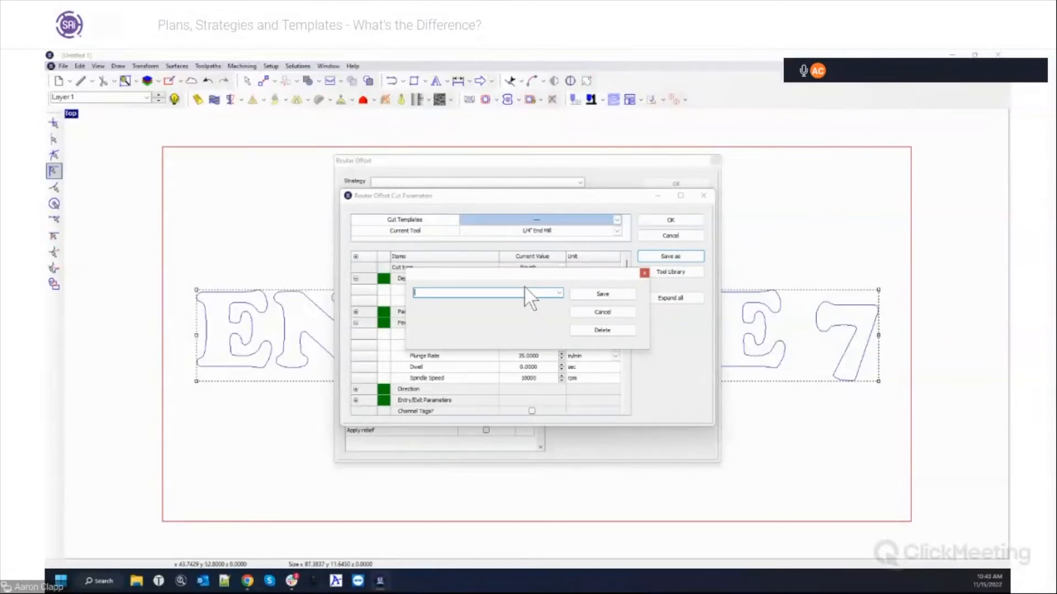
pyautogui.write('1/4" Slow cut')
pyautogui.click(632, 295)
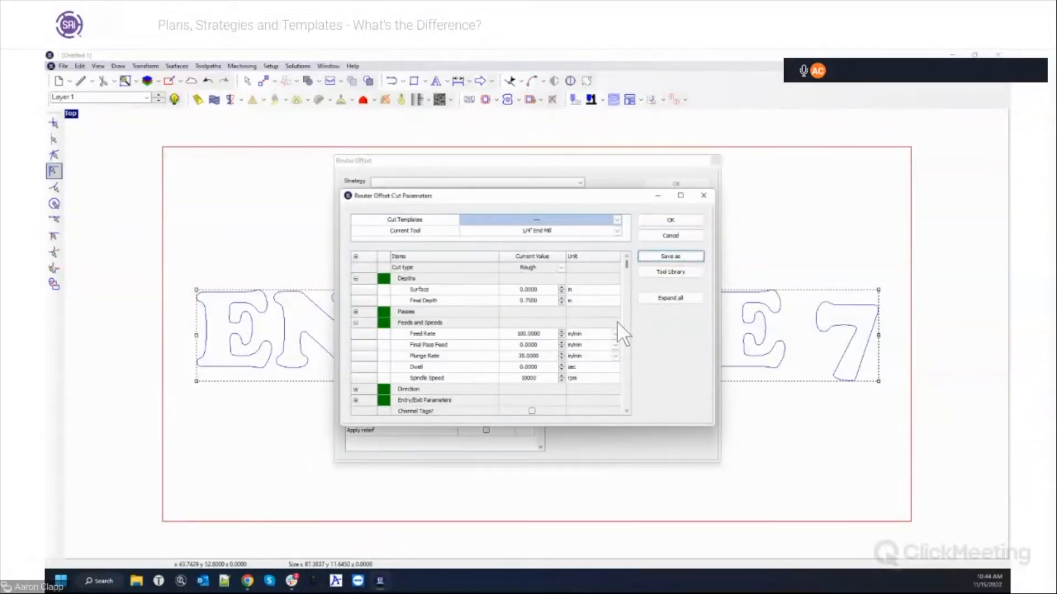
# Set the rough cut's feed rate to 500 in/min, plunge rate to 150 in/min and spindle speed to 18000 rpm.
pyautogui.click(545, 333)
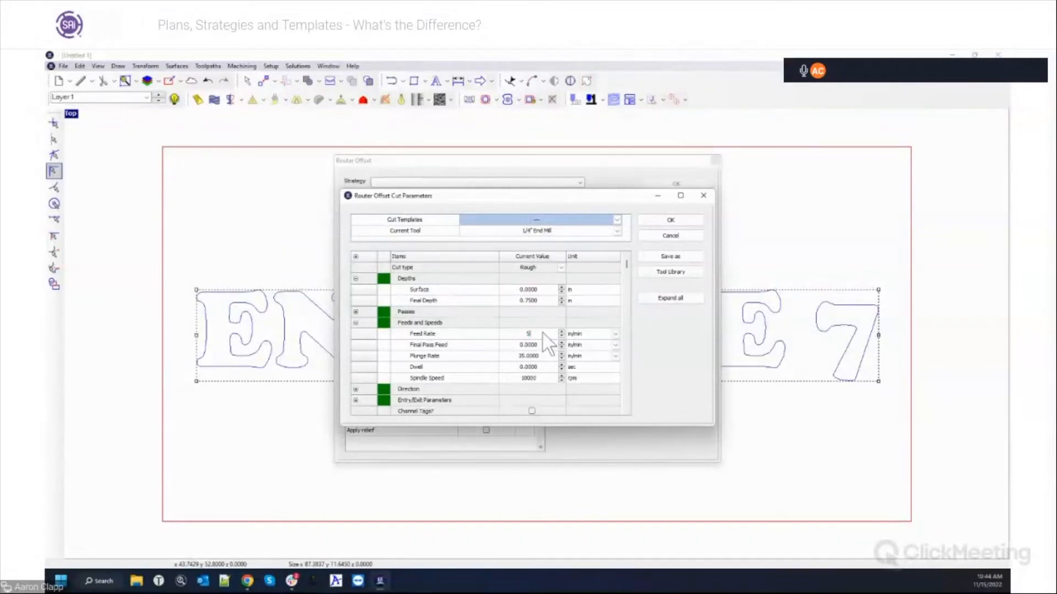
pyautogui.press('Tab')
pyautogui.press('Tab')
pyautogui.write('150')
pyautogui.press('Tab')
pyautogui.press('Tab')
pyautogui.write('18000')
# Save the faster cut parameters as a cut template named 1/4 Fast cut.
pyautogui.click(662, 258)
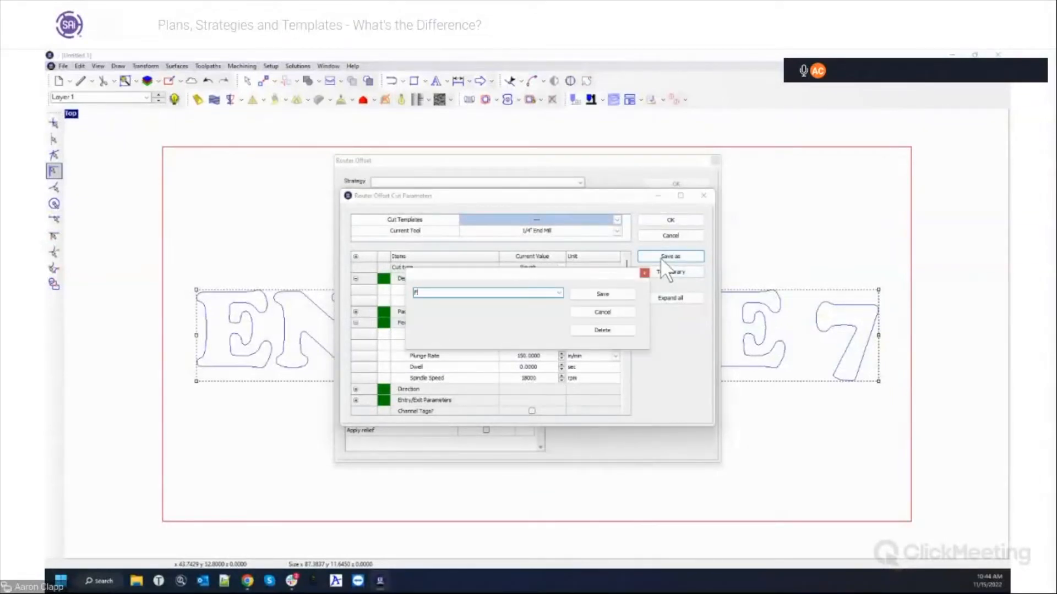
pyautogui.write('1/4 Fast cut')
pyautogui.click(602, 298)
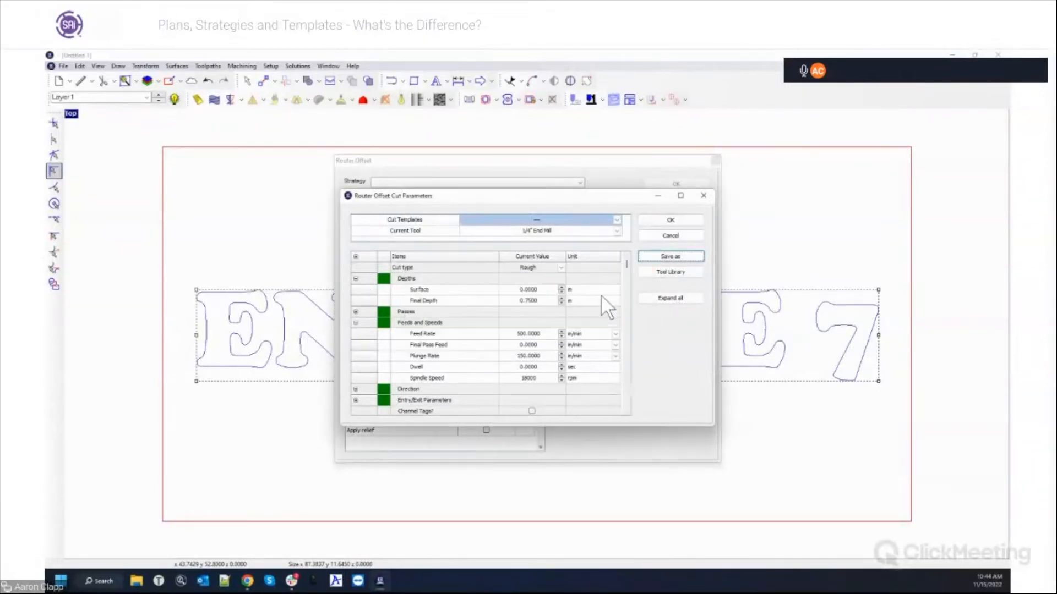
# Check the saved cut templates, accept the cut parameters and generate the router offset on the lettering.
pyautogui.click(619, 220)
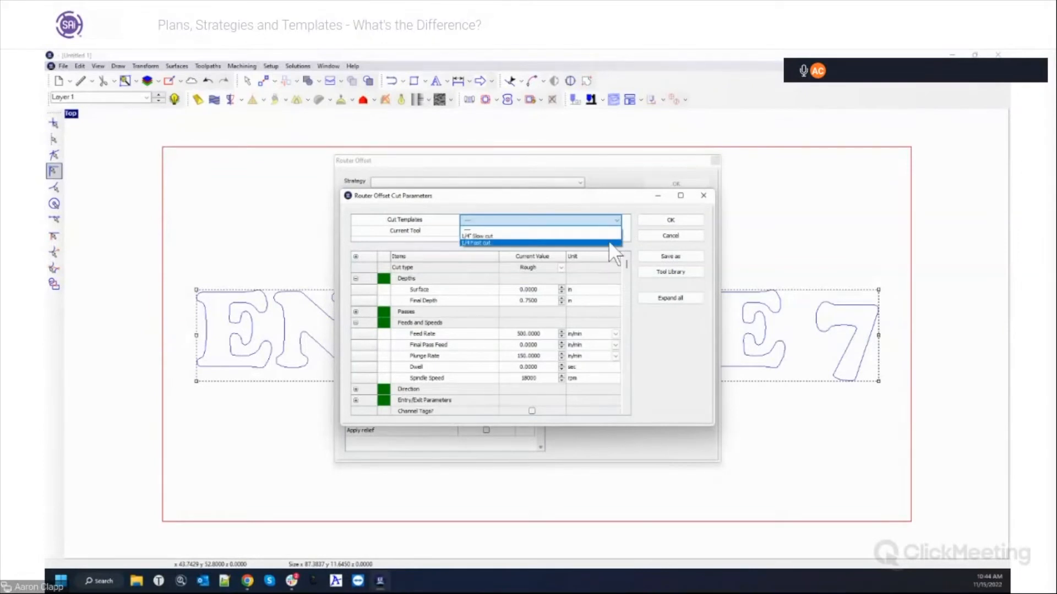
pyautogui.click(665, 220)
pyautogui.click(666, 219)
pyautogui.click(666, 182)
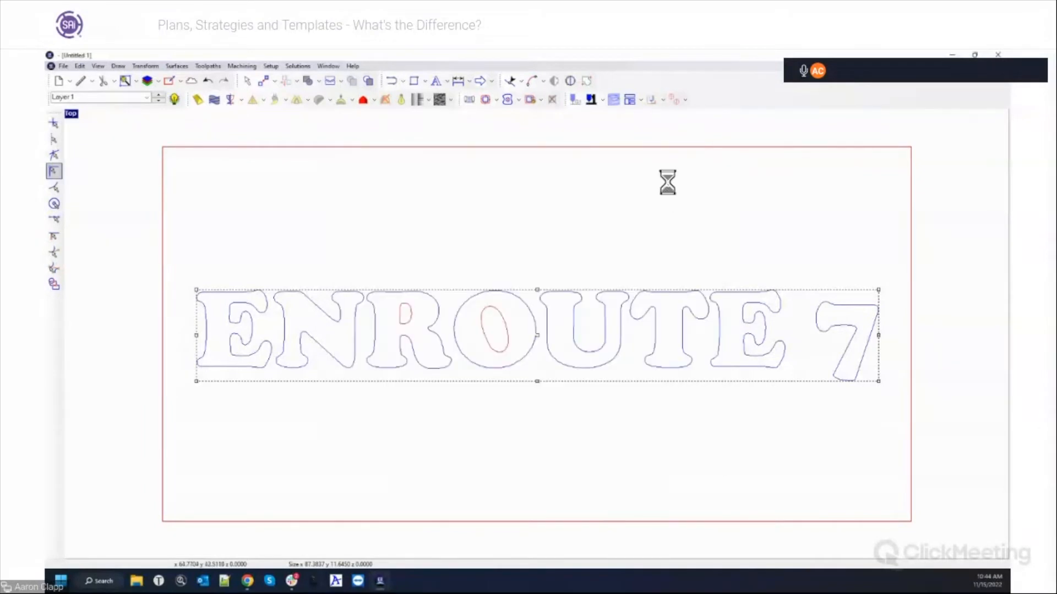
# Reopen the lettering's router offset for editing, clear its tool list and add the 1/2" end mill.
pyautogui.rightClick(524, 300)
pyautogui.click(570, 496)
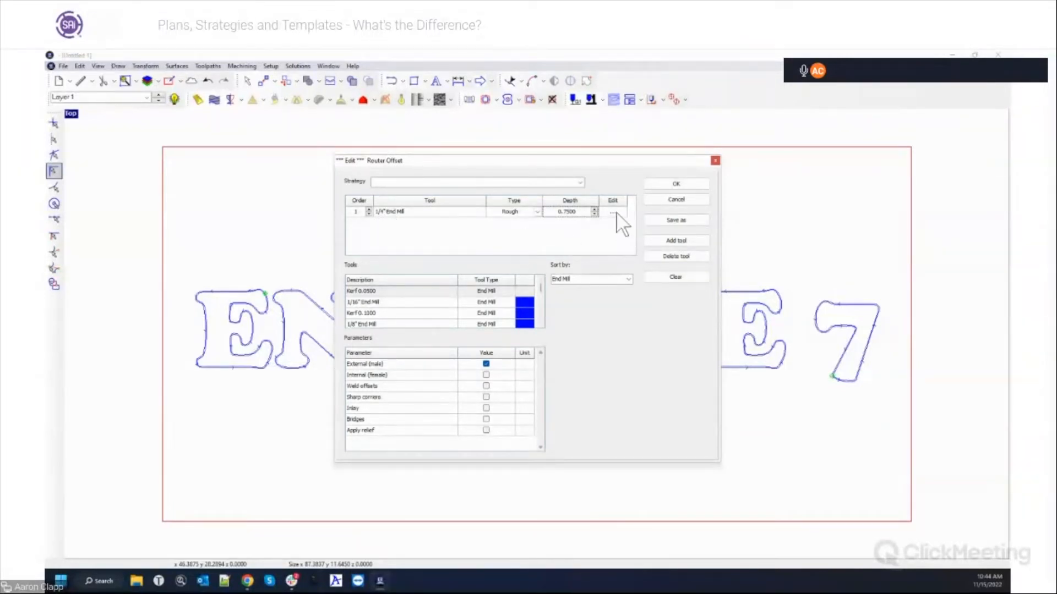
pyautogui.click(685, 275)
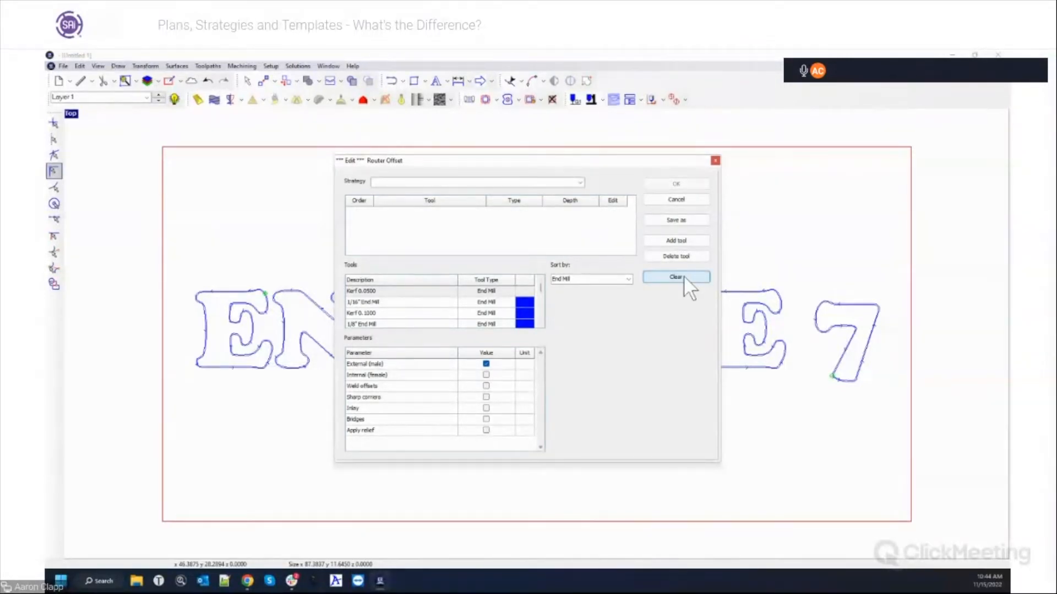
pyautogui.click(539, 323)
pyautogui.click(540, 323)
pyautogui.click(540, 323)
pyautogui.click(540, 323)
pyautogui.click(540, 323)
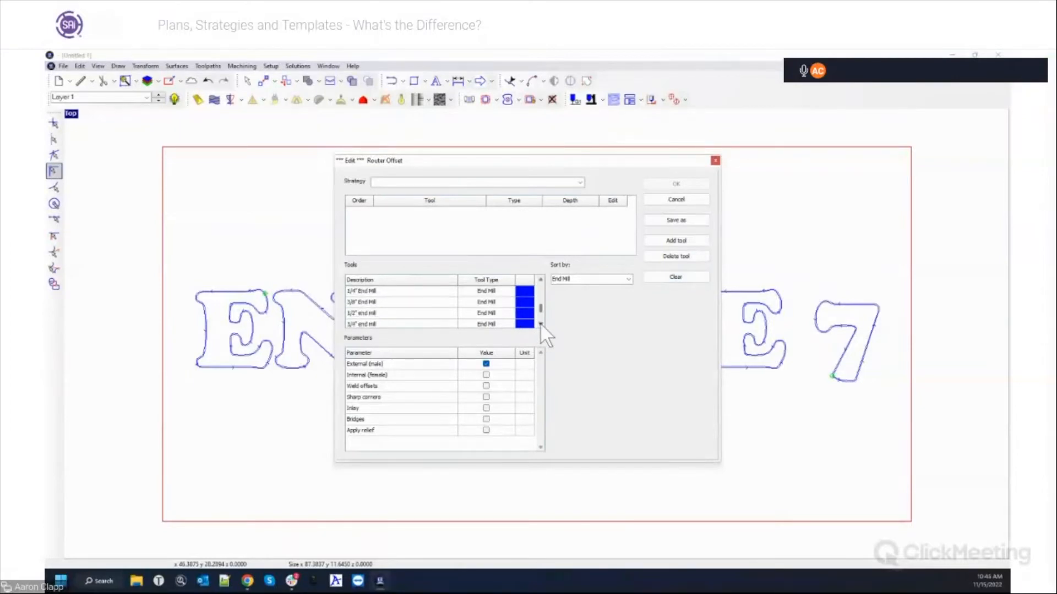
pyautogui.doubleClick(365, 312)
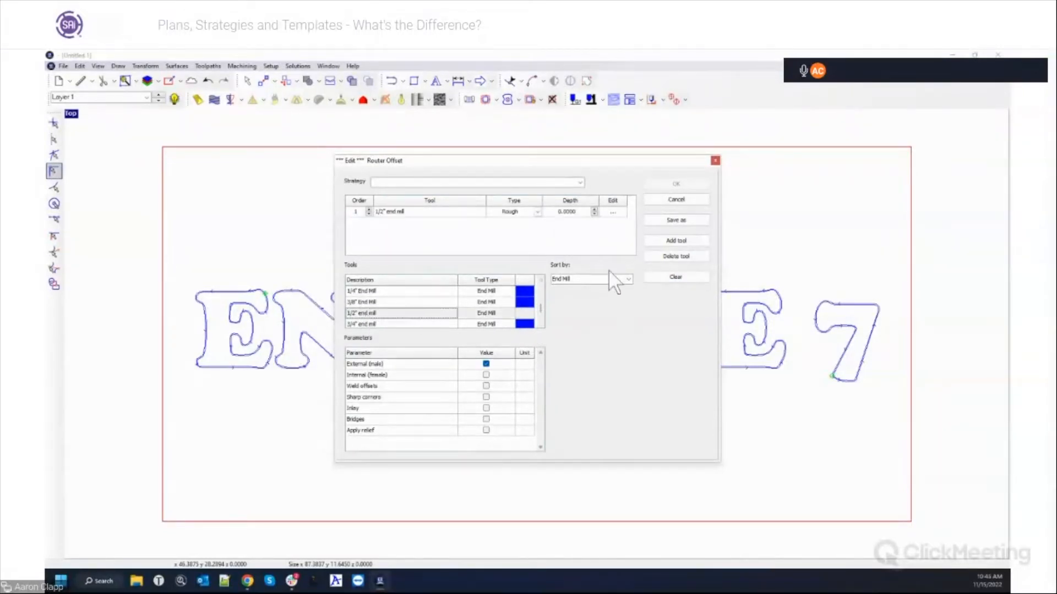
# Load the 1/4 Fast cut template into the 1/2" end mill's cut parameters, examine its feeds and speeds, and close without accepting.
pyautogui.click(612, 212)
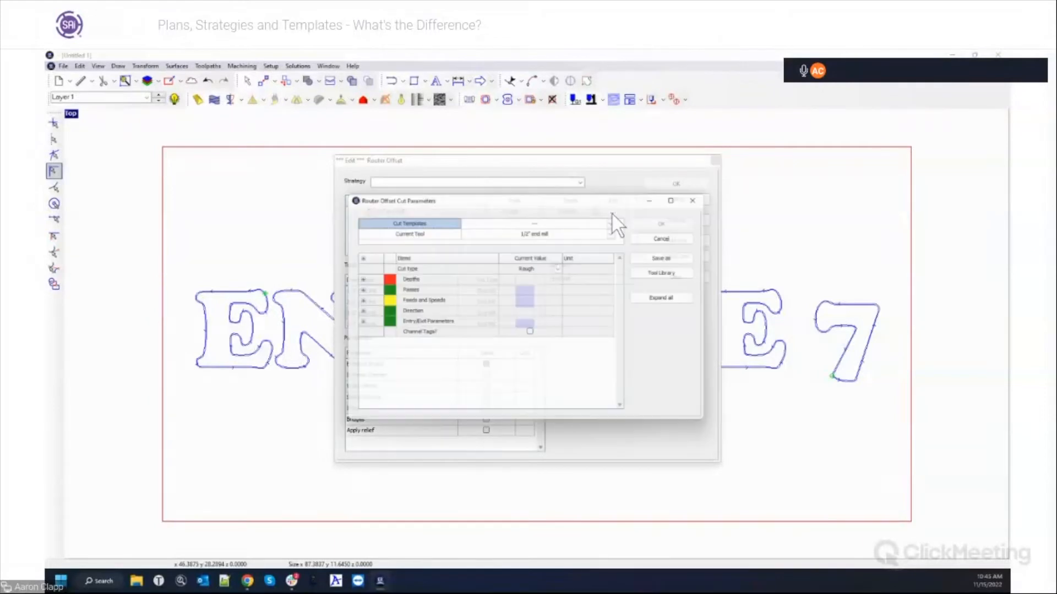
pyautogui.click(616, 220)
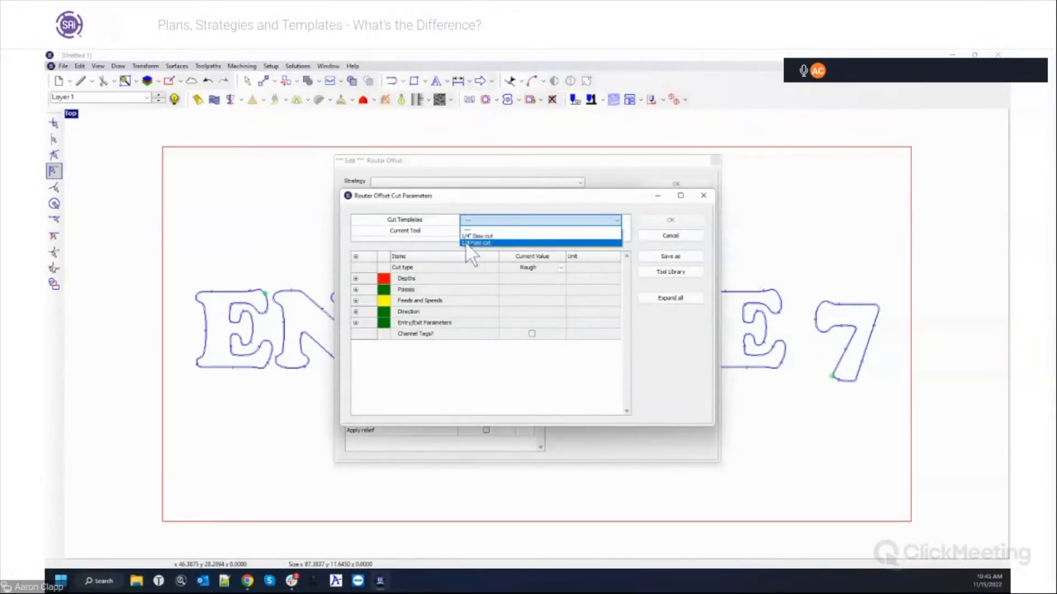
pyautogui.click(493, 242)
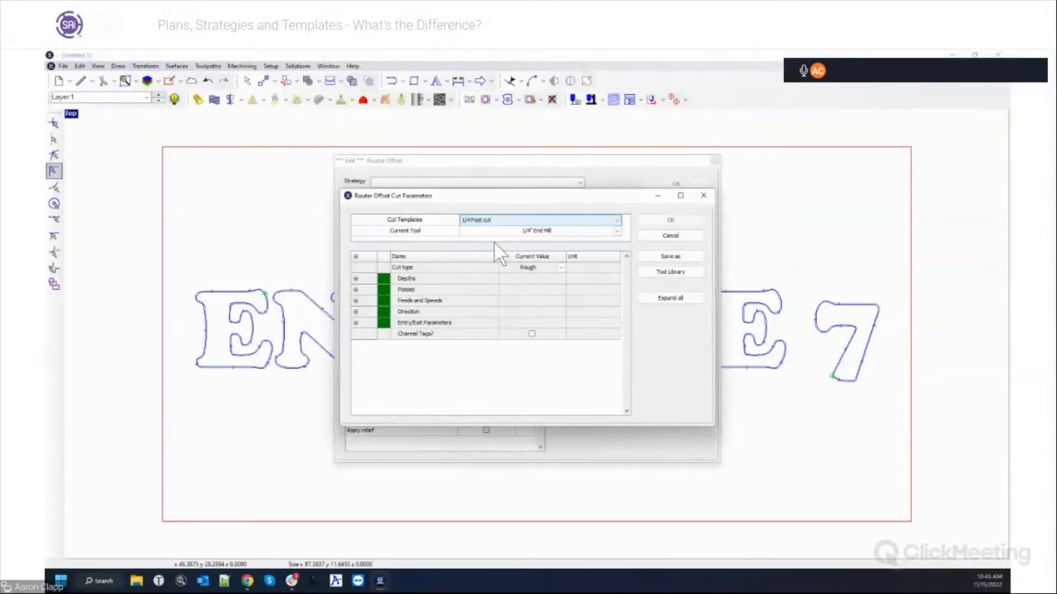
pyautogui.click(356, 300)
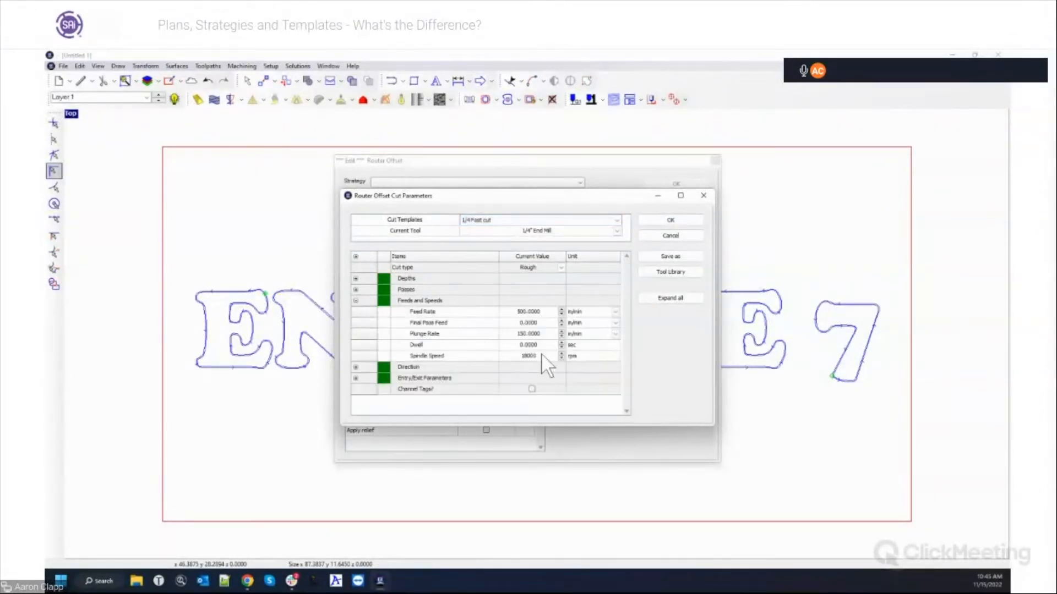
pyautogui.click(356, 279)
pyautogui.click(356, 279)
pyautogui.click(618, 220)
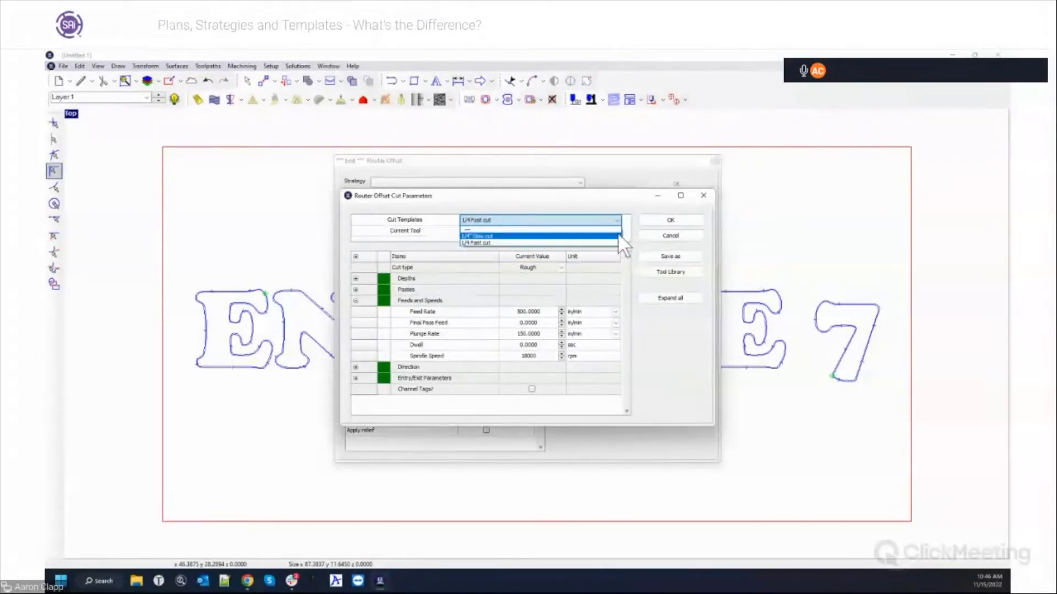
pyautogui.click(632, 202)
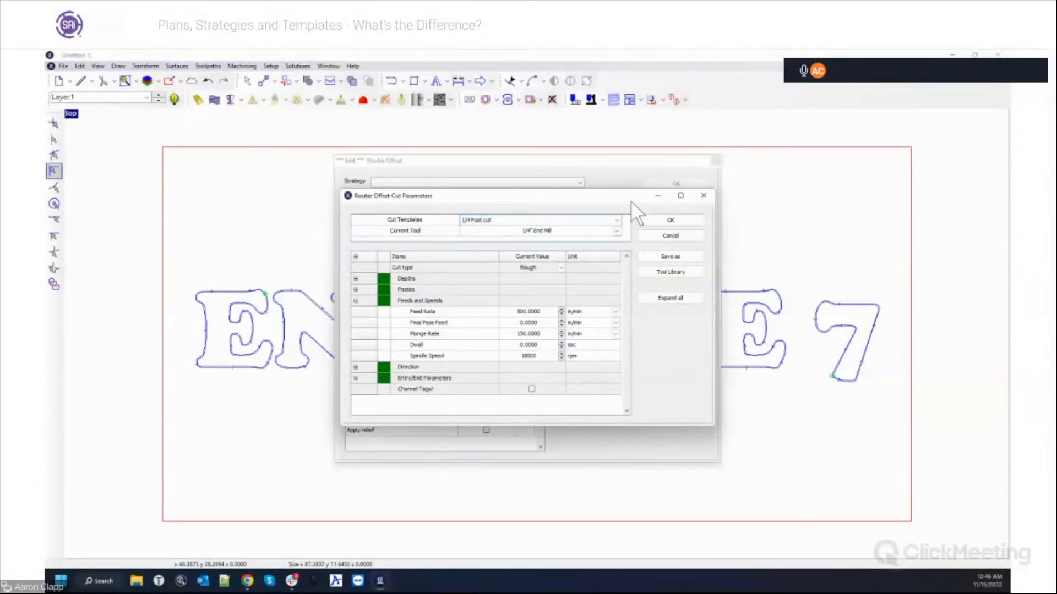
pyautogui.click(703, 195)
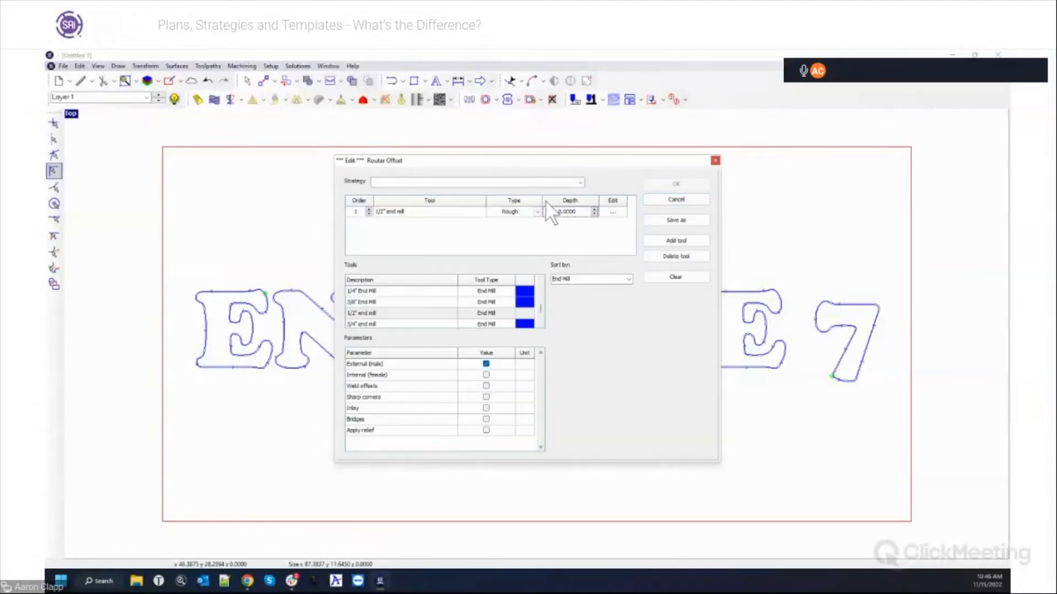
# Delete the saved Routing offset strategy and check the remaining router offset strategies.
pyautogui.click(579, 183)
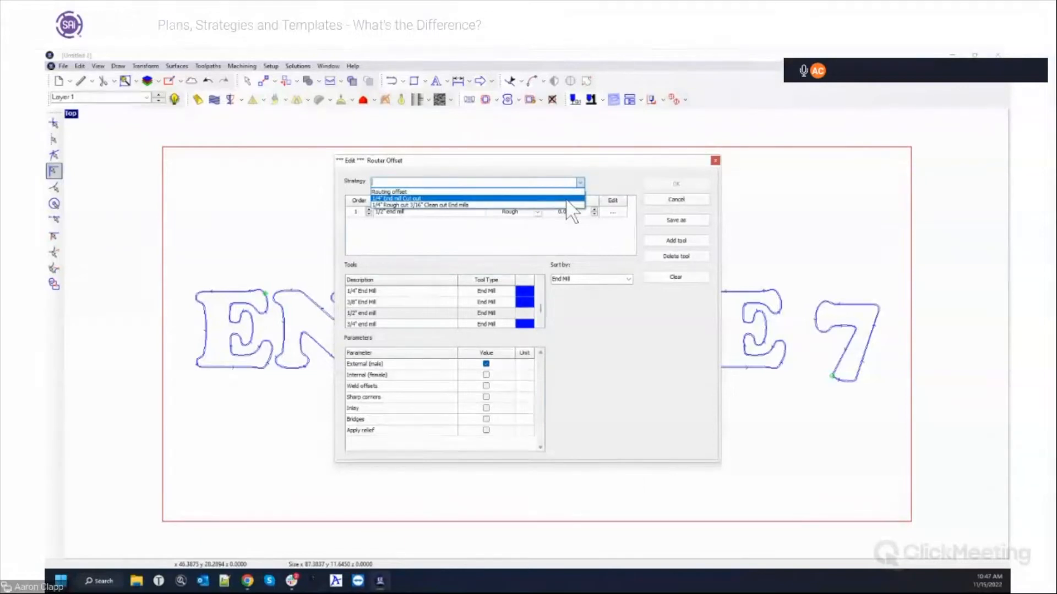
pyautogui.click(625, 181)
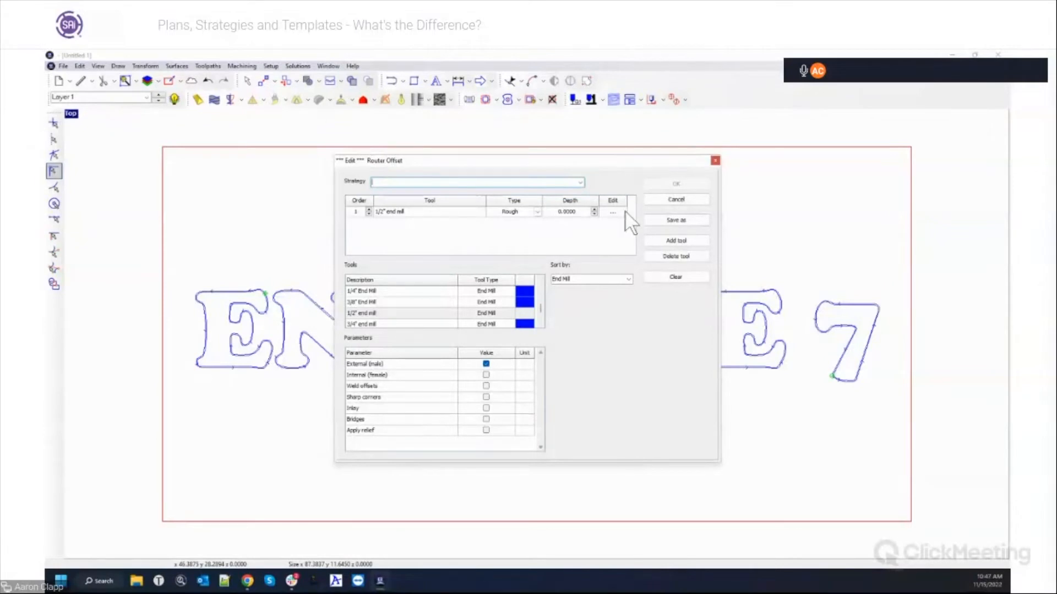
pyautogui.click(581, 183)
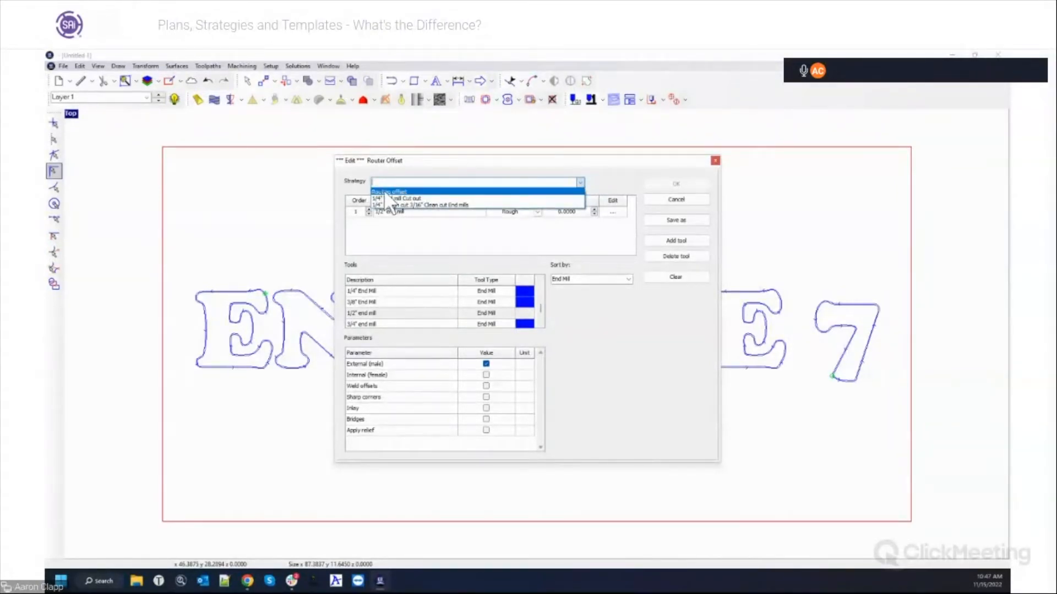
pyautogui.click(606, 181)
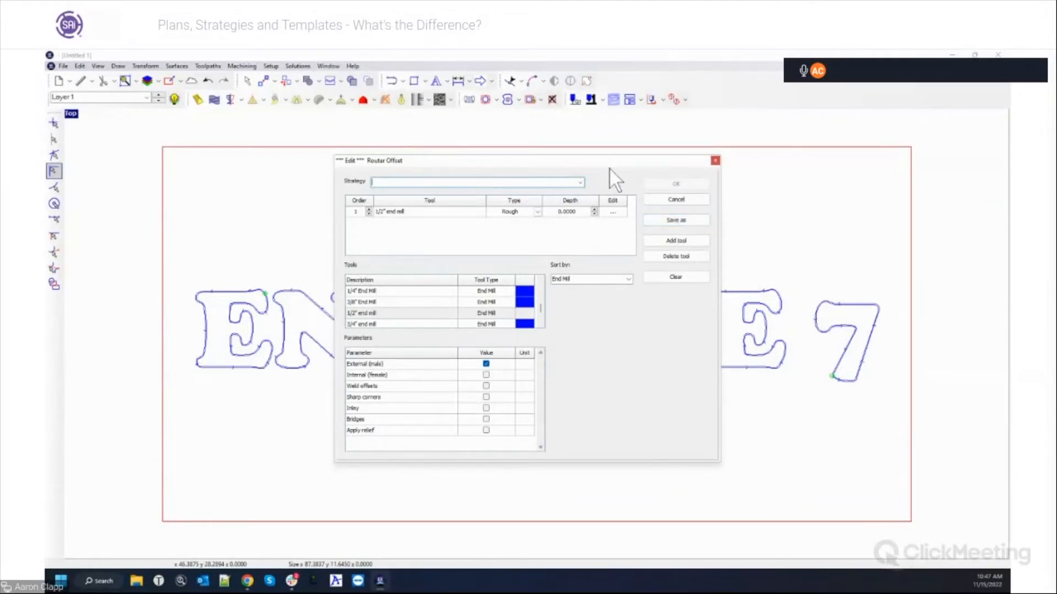
pyautogui.moveTo(609, 166)
pyautogui.mouseDown()
pyautogui.moveTo(610, 180)
pyautogui.moveTo(626, 165)
pyautogui.moveTo(606, 180)
pyautogui.mouseUp()
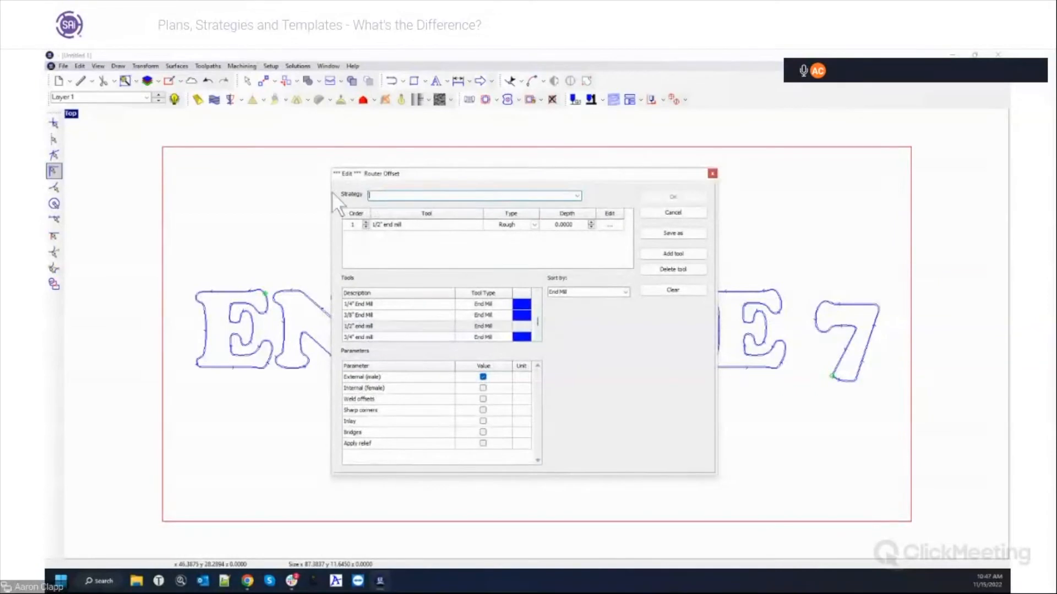
pyautogui.moveTo(421, 179); pyautogui.dragTo(443, 196)
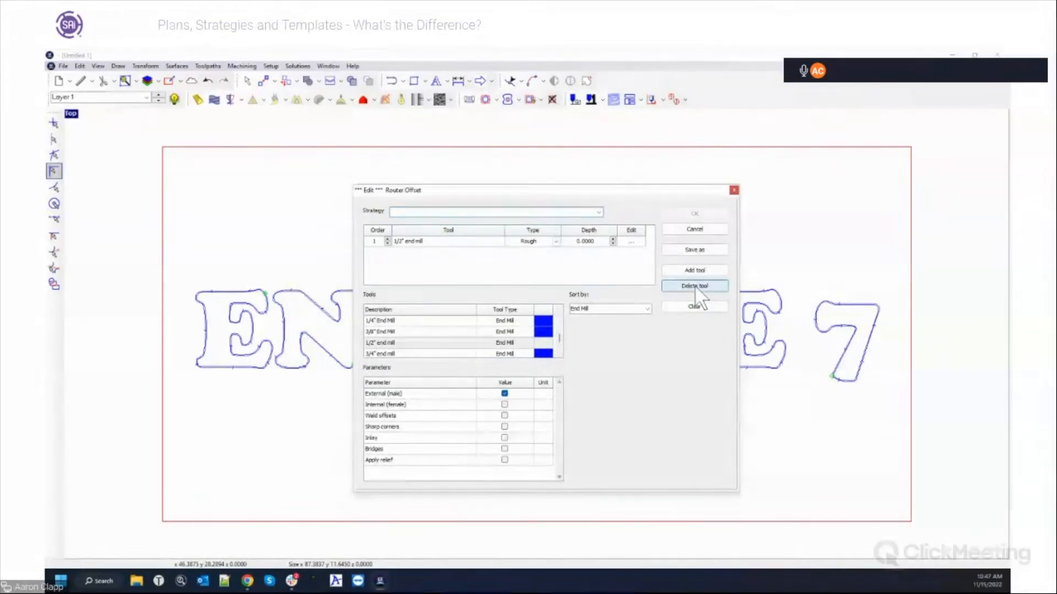
pyautogui.click(692, 248)
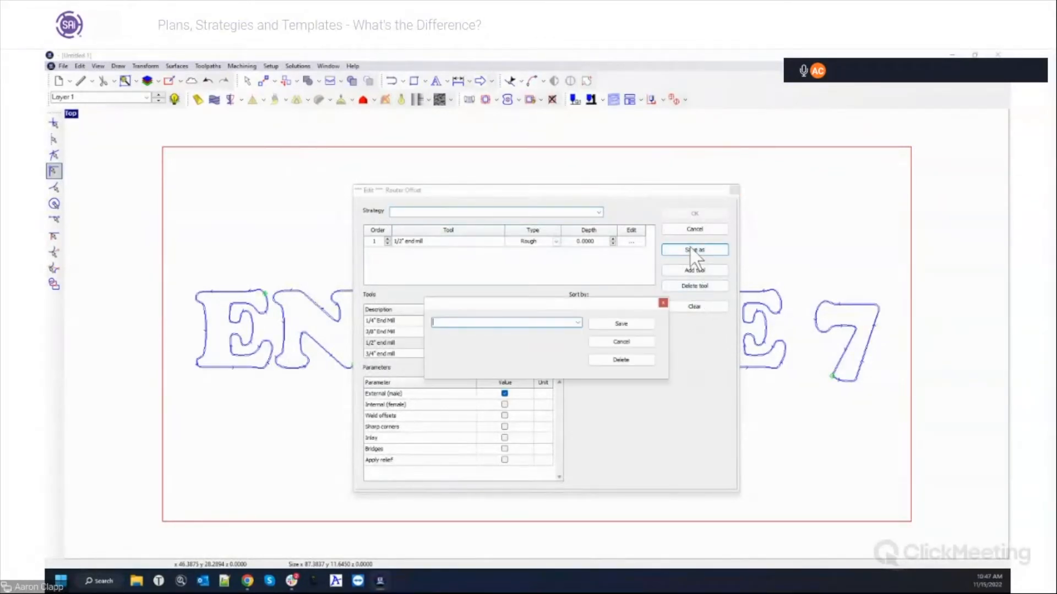
pyautogui.click(576, 323)
pyautogui.click(537, 332)
pyautogui.click(603, 362)
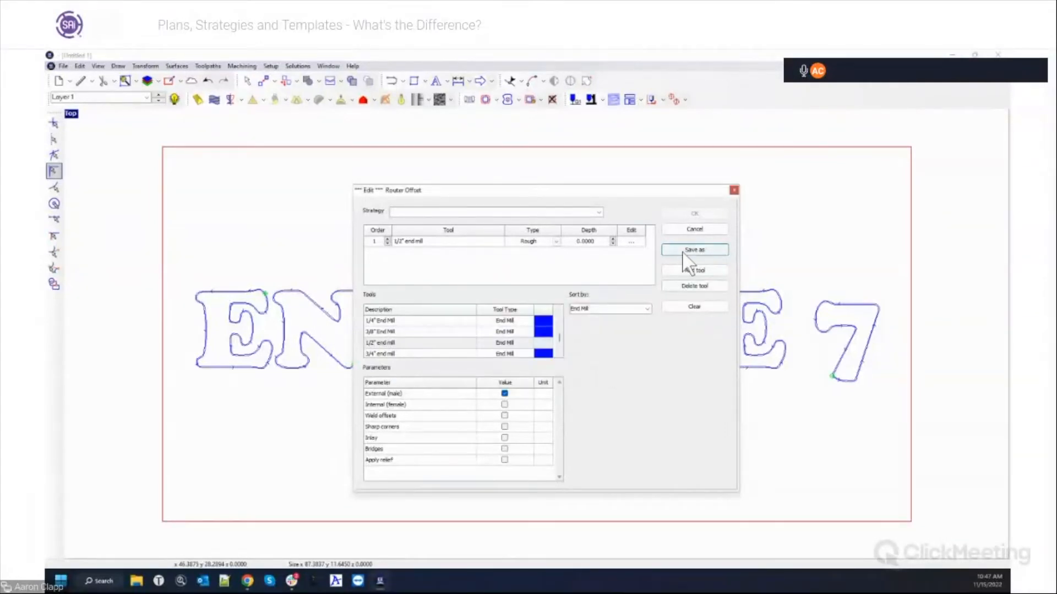
pyautogui.click(597, 213)
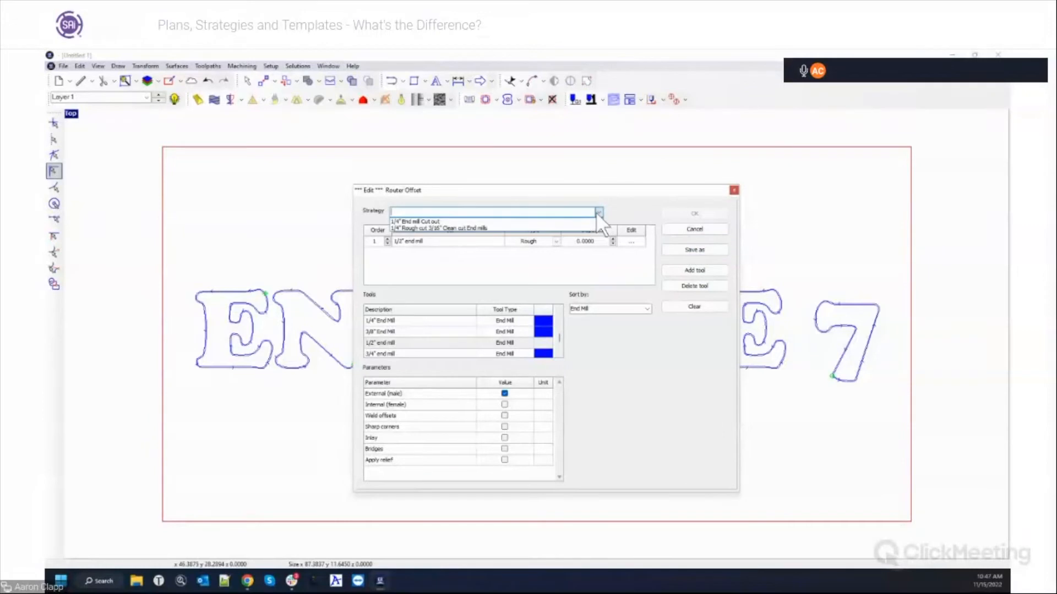
pyautogui.click(614, 272)
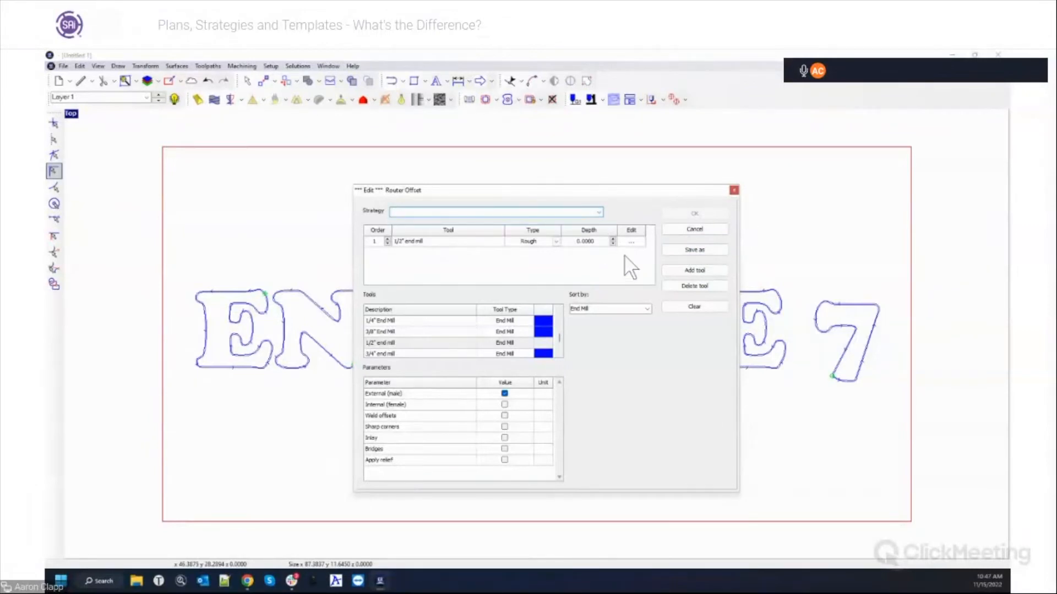
# Delete the saved 1/4" Slow cut template from the 1/2" end mill's cut parameters, check the remaining templates, and close without accepting.
pyautogui.click(630, 242)
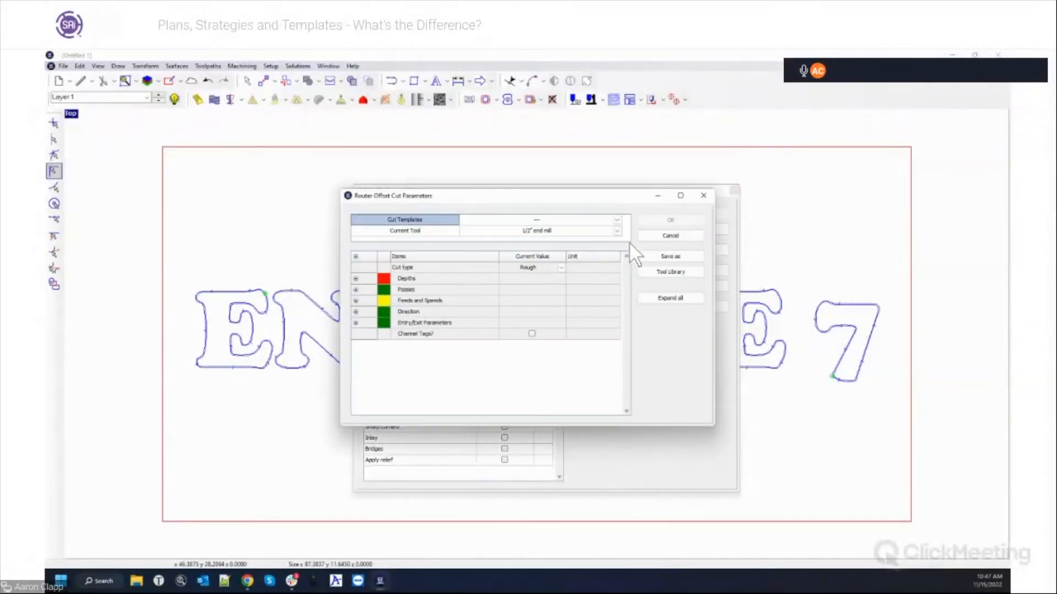
pyautogui.click(655, 256)
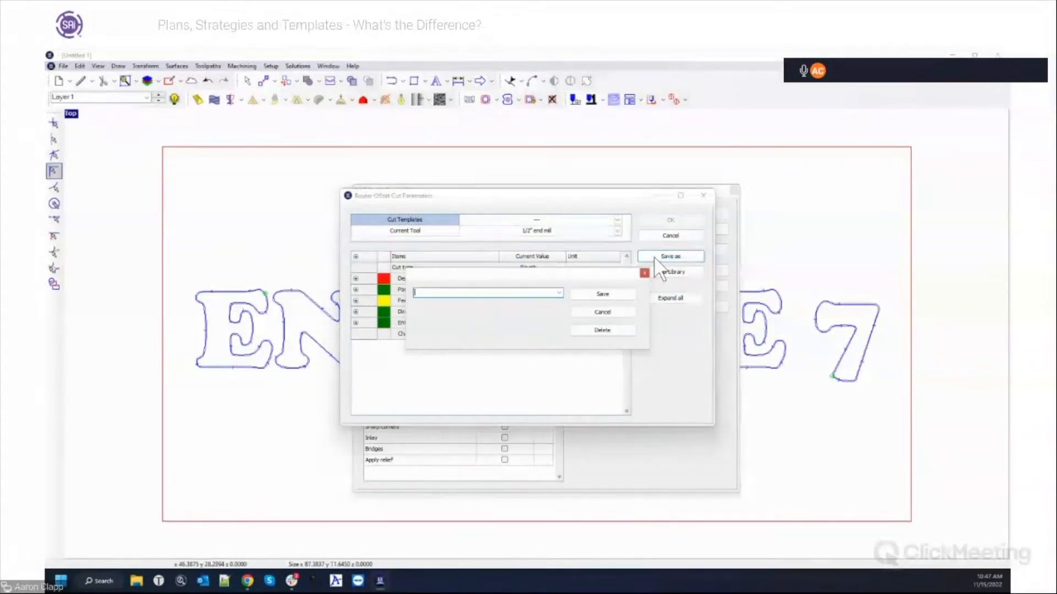
pyautogui.click(559, 292)
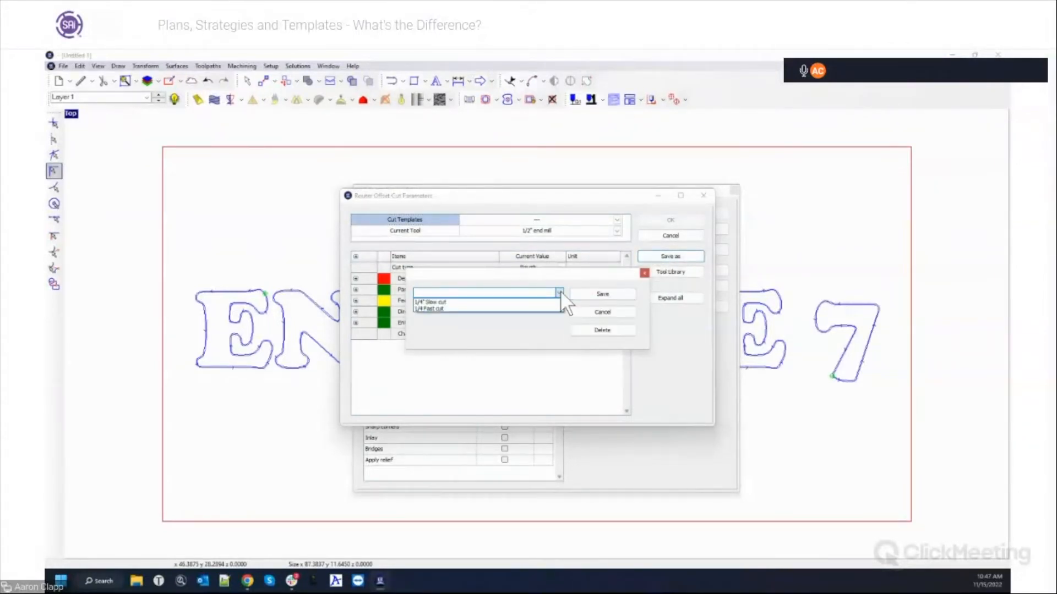
pyautogui.click(553, 325)
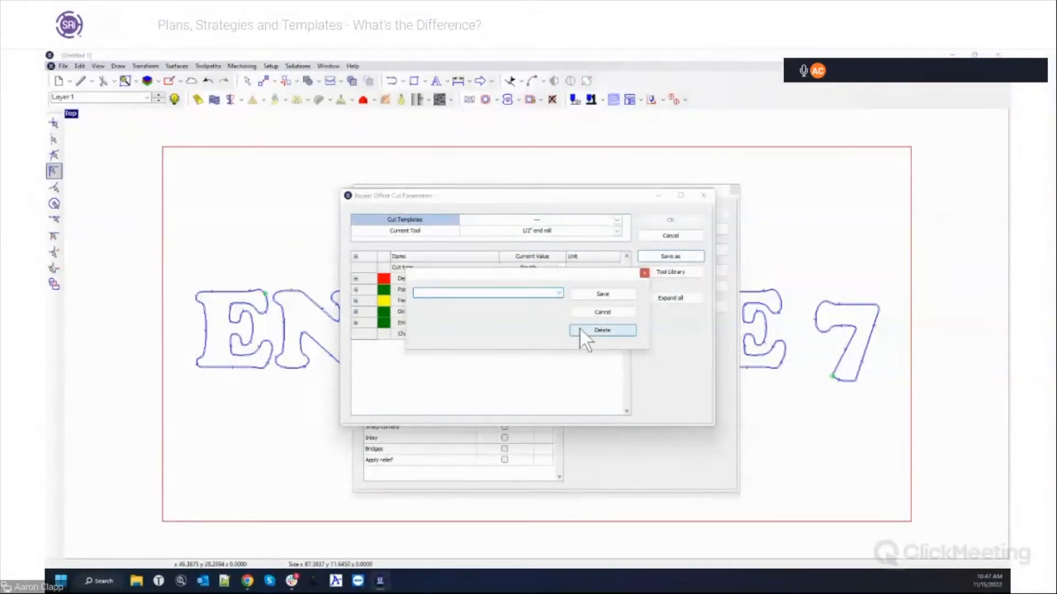
pyautogui.click(559, 292)
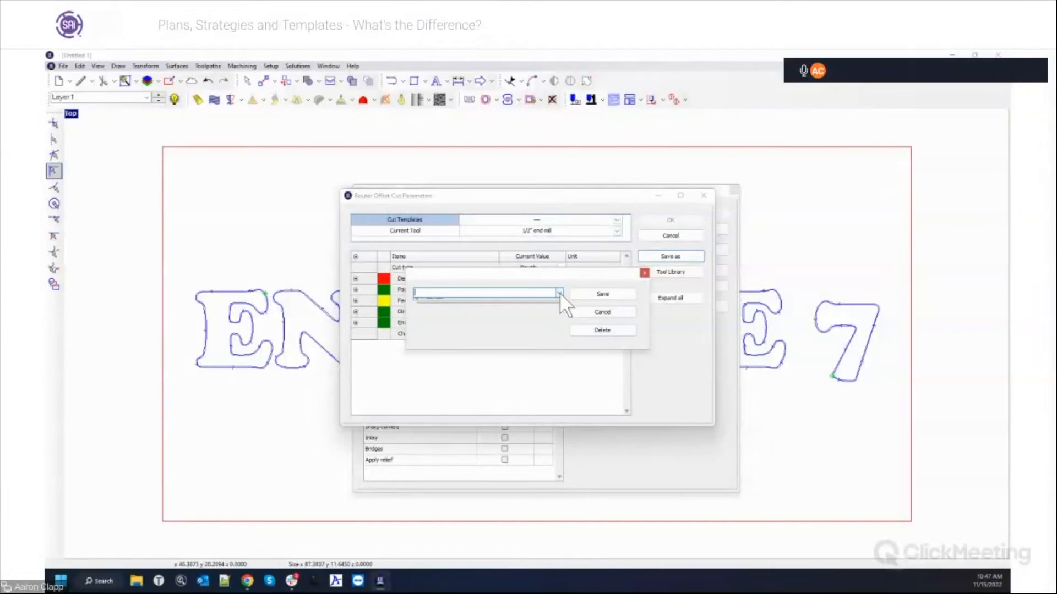
pyautogui.click(523, 301)
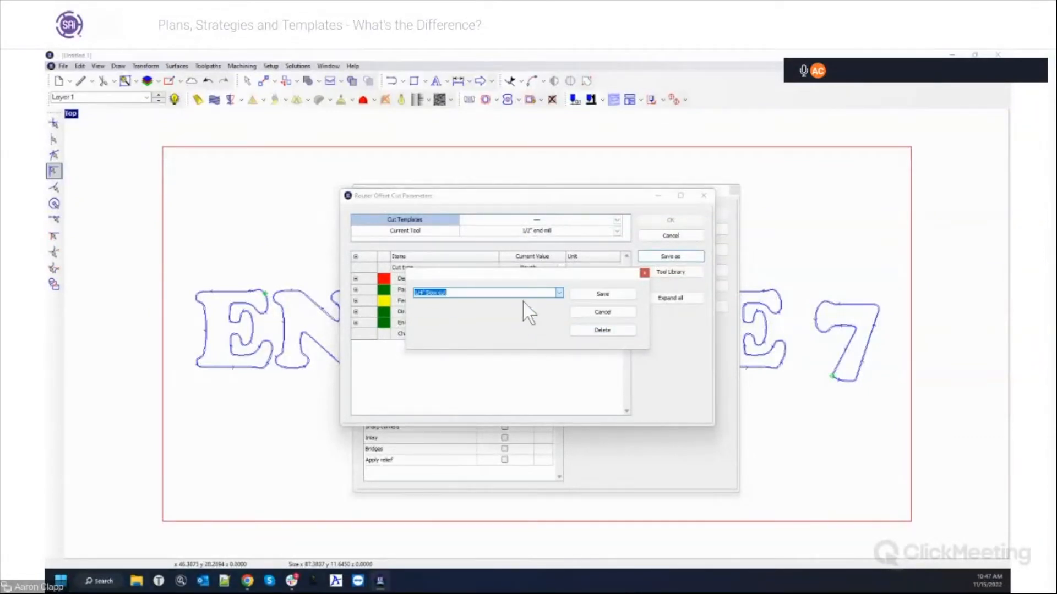
pyautogui.click(606, 329)
pyautogui.click(615, 220)
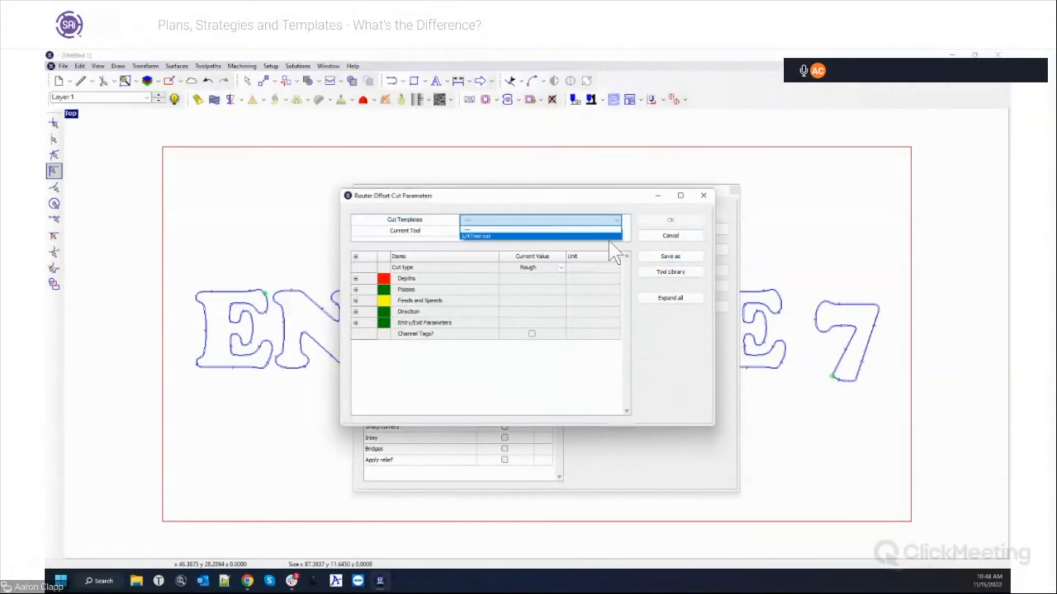
pyautogui.click(669, 368)
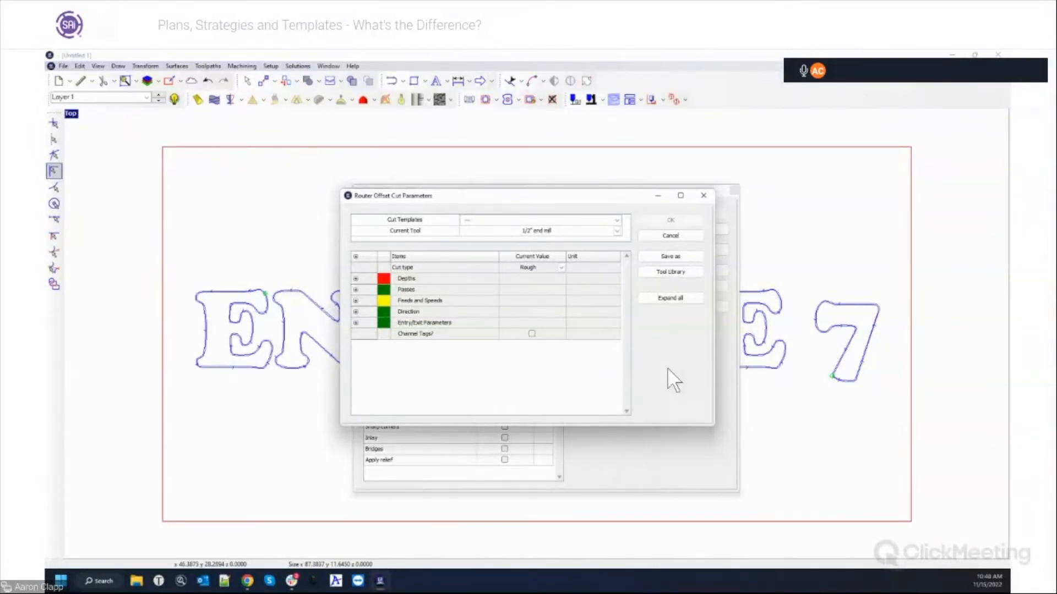
pyautogui.click(704, 195)
pyautogui.click(734, 189)
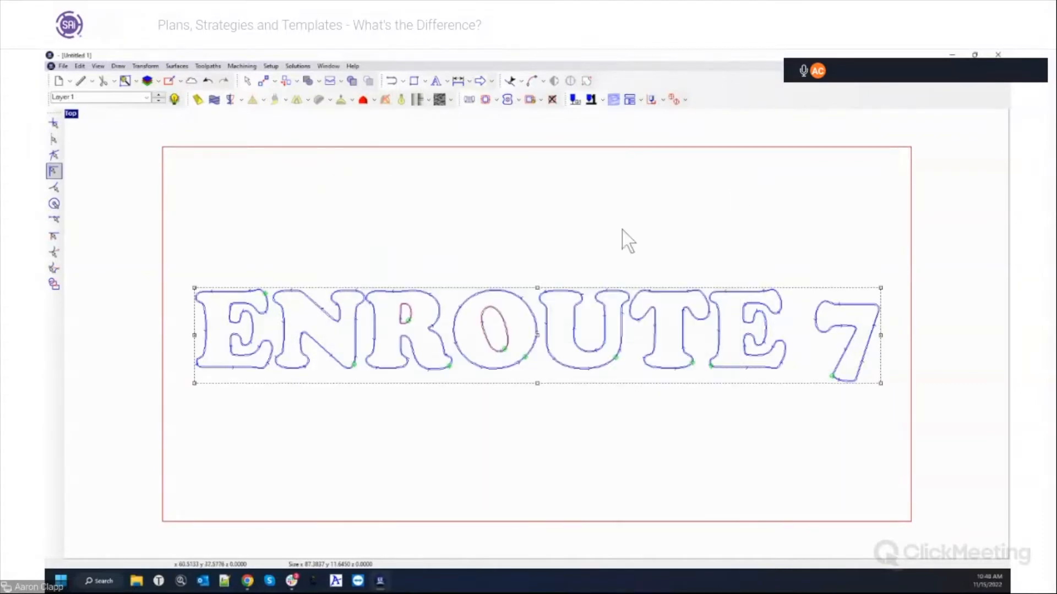
# Remove the router offset toolpaths from the ENROUTE 7 lettering and reselect all the letter contours.
pyautogui.click(552, 99)
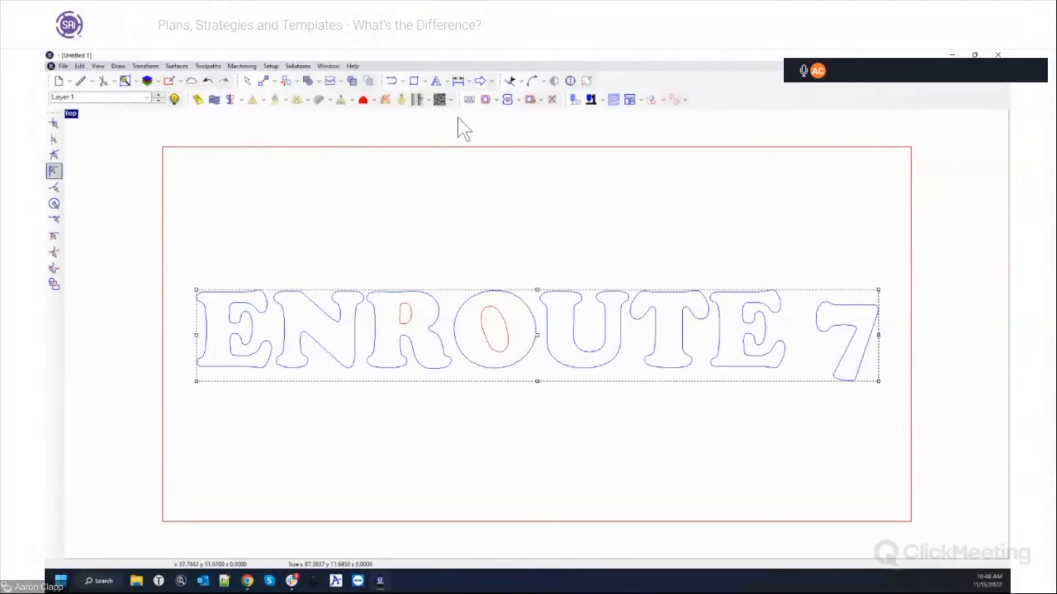
pyautogui.click(460, 179)
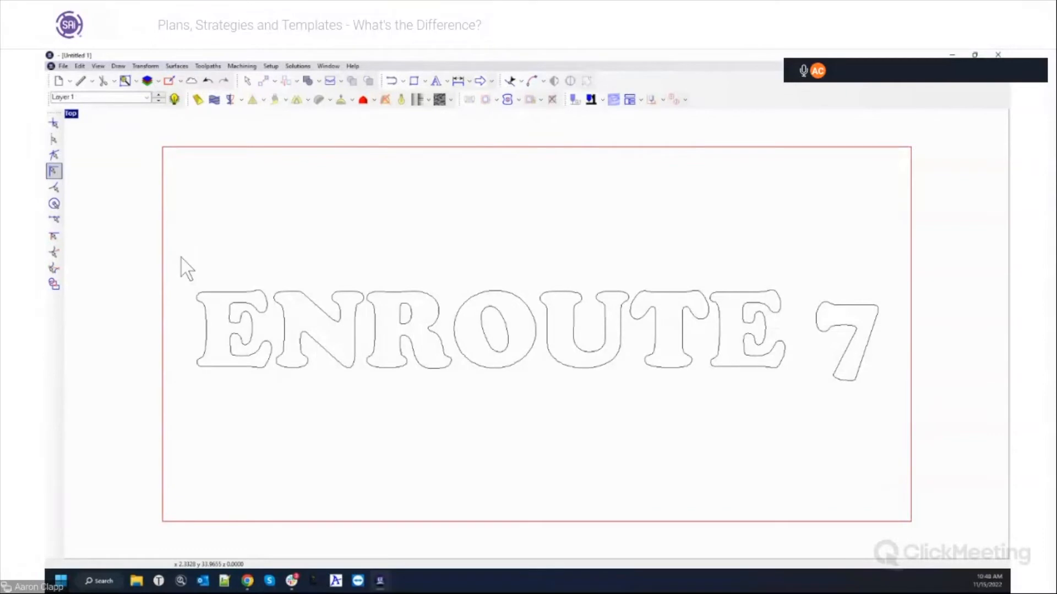
pyautogui.moveTo(181, 257); pyautogui.dragTo(908, 401)
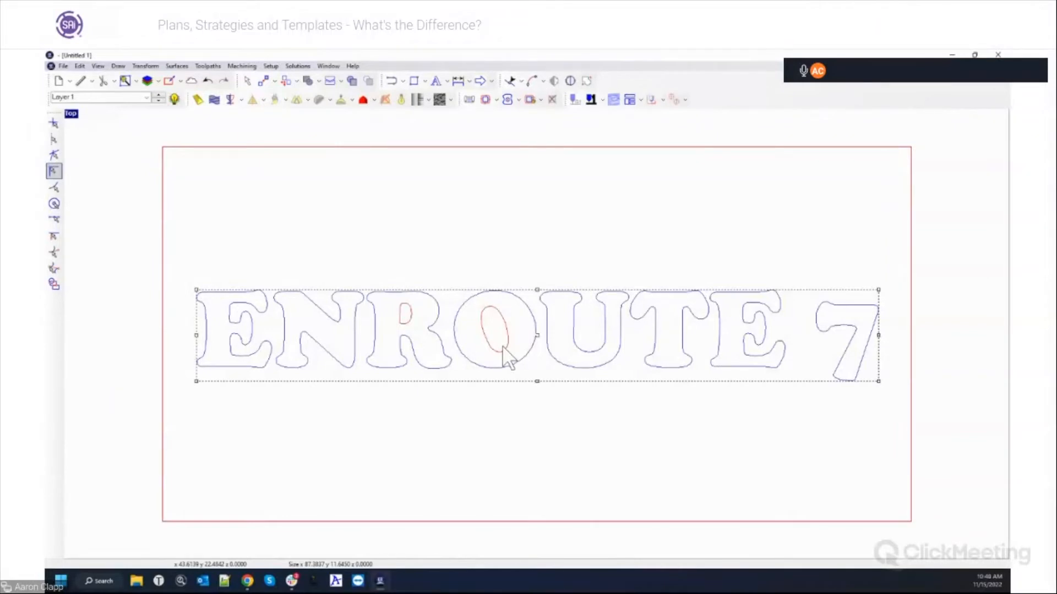
# Open the plan editor for the selected lettering and load the saved Hatch and cut out plan.
pyautogui.click(469, 99)
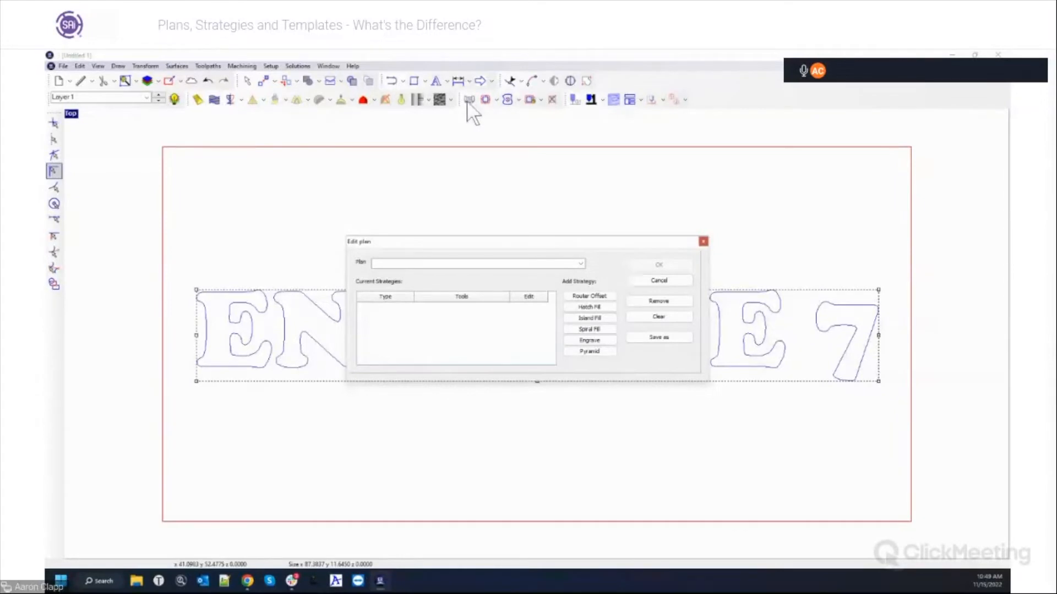
pyautogui.click(580, 263)
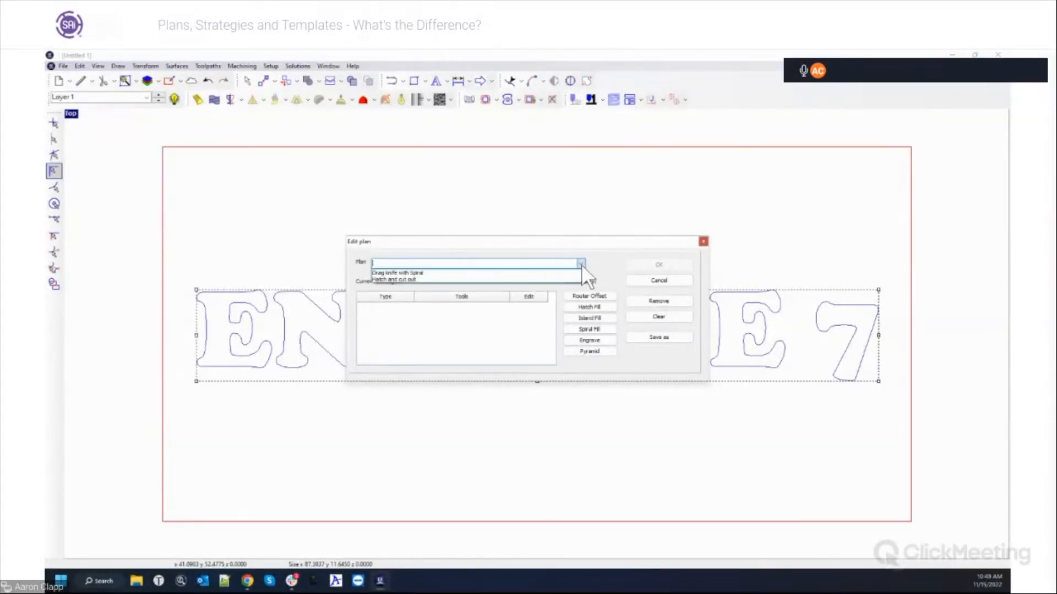
pyautogui.click(452, 280)
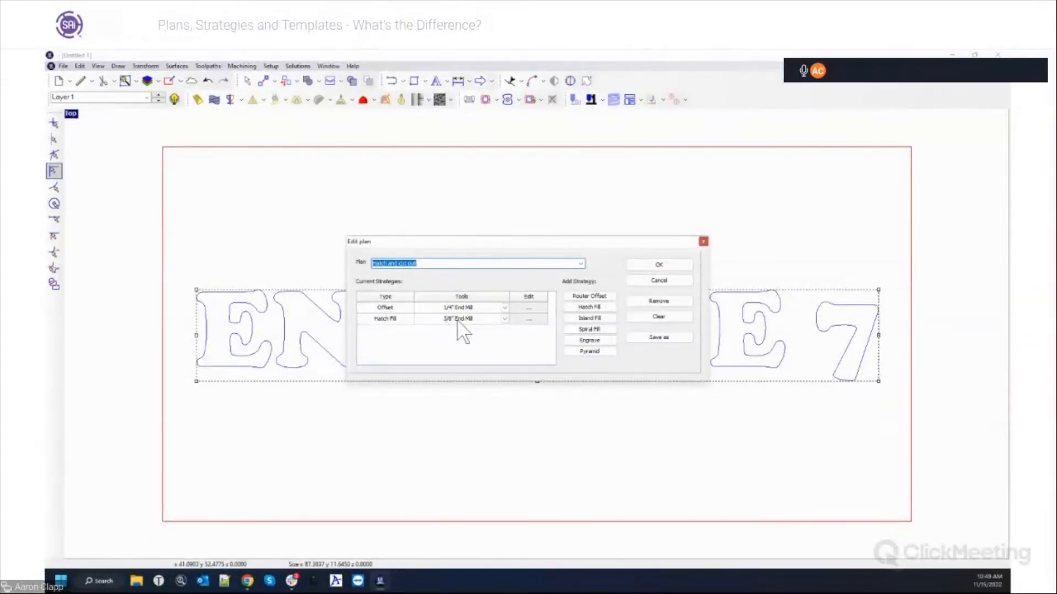
# Examine the settings and cut parameters of the plan's router offset and hatch fill strategies.
pyautogui.click(530, 308)
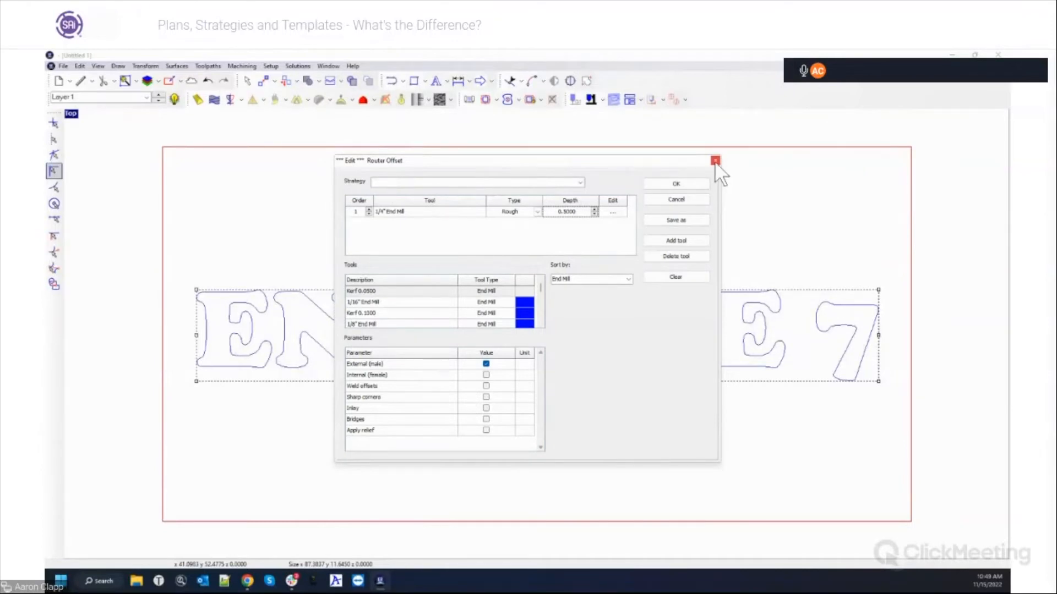
pyautogui.click(614, 212)
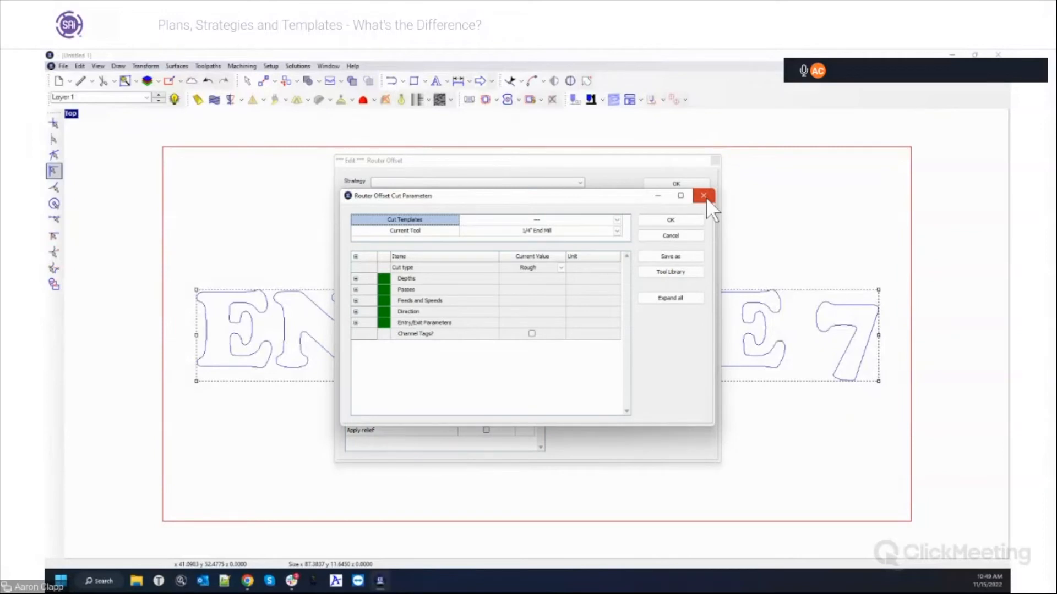
pyautogui.click(704, 196)
pyautogui.click(715, 161)
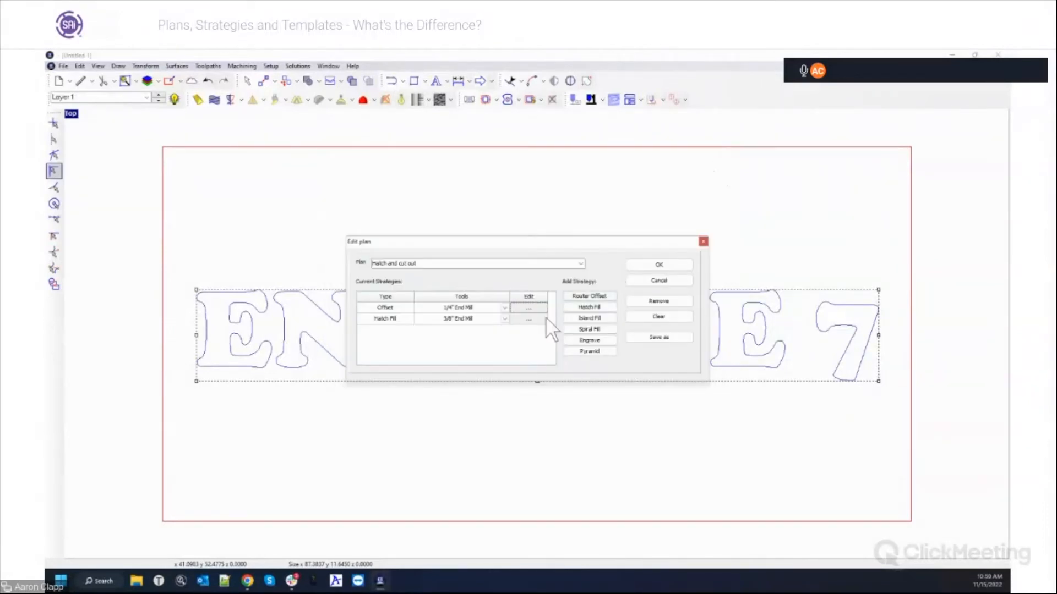
pyautogui.click(530, 320)
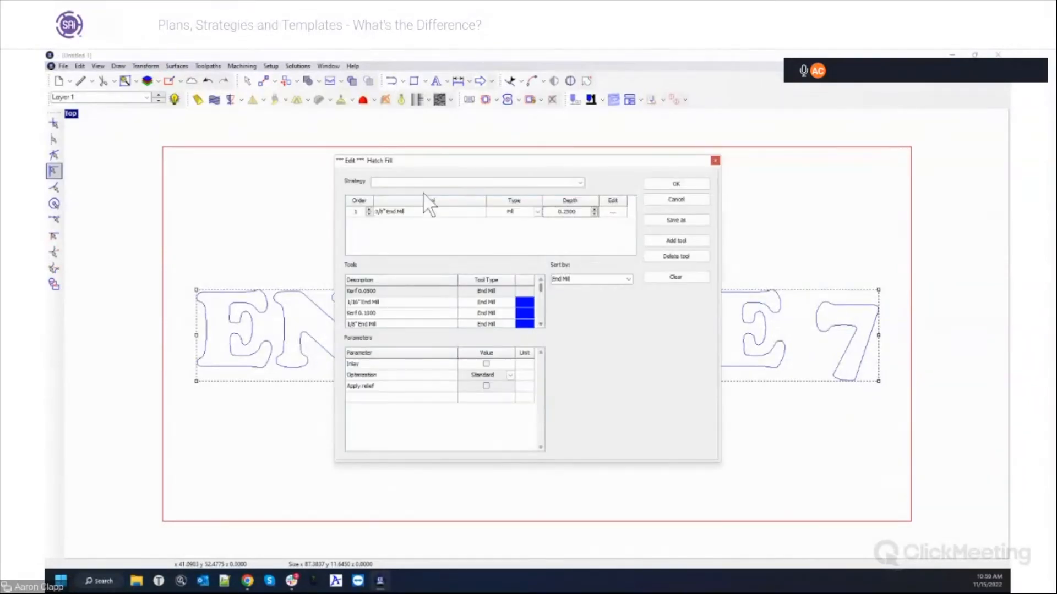
pyautogui.click(613, 212)
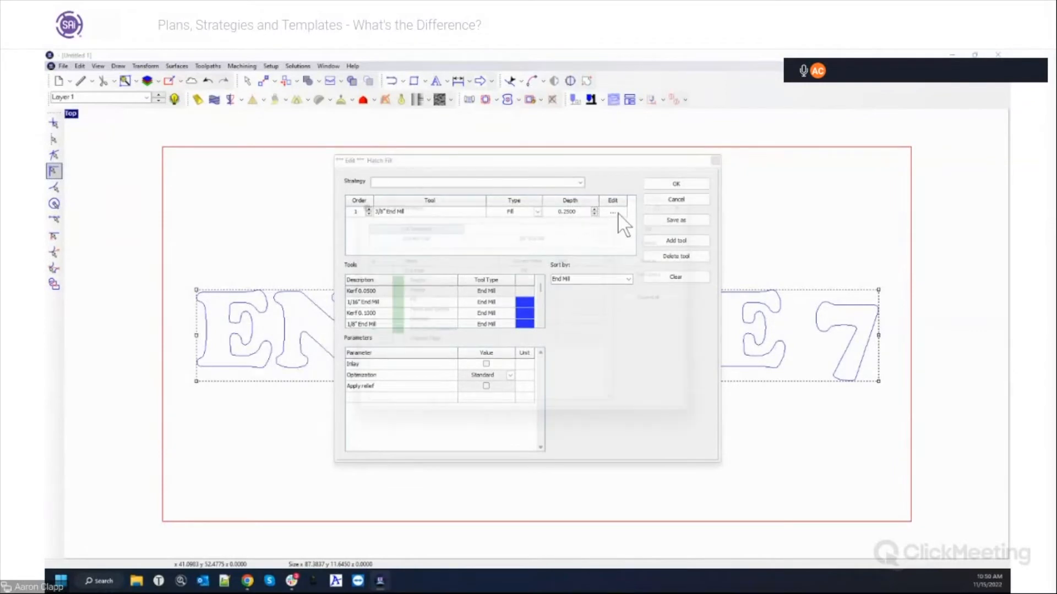
pyautogui.click(709, 196)
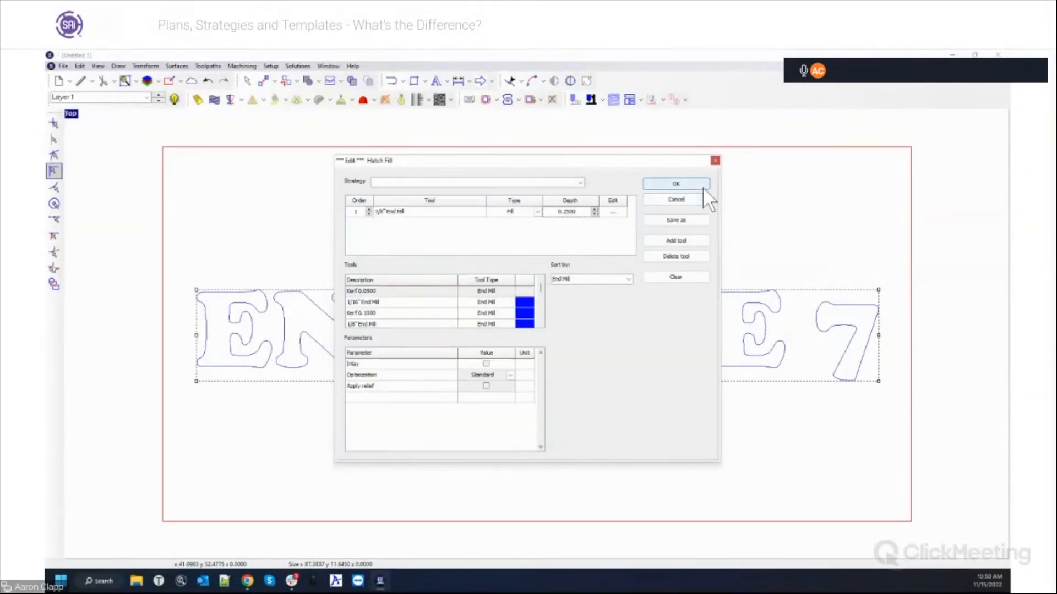
pyautogui.click(698, 186)
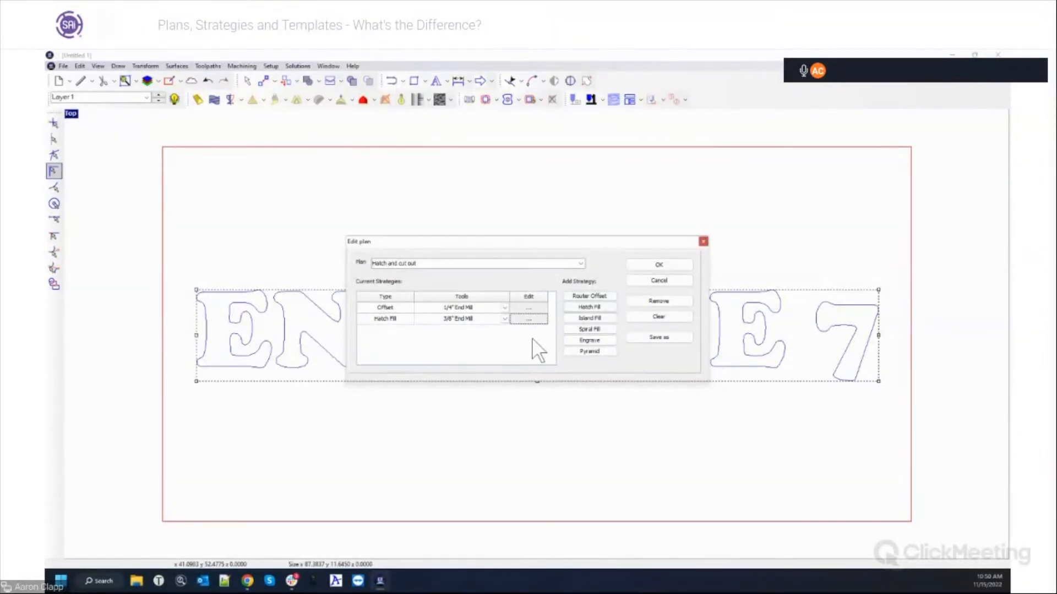
# Clear the plan's strategies and add a router offset using the saved 1/4" Rough cut 3/16" Clean cut End mills strategy.
pyautogui.click(655, 317)
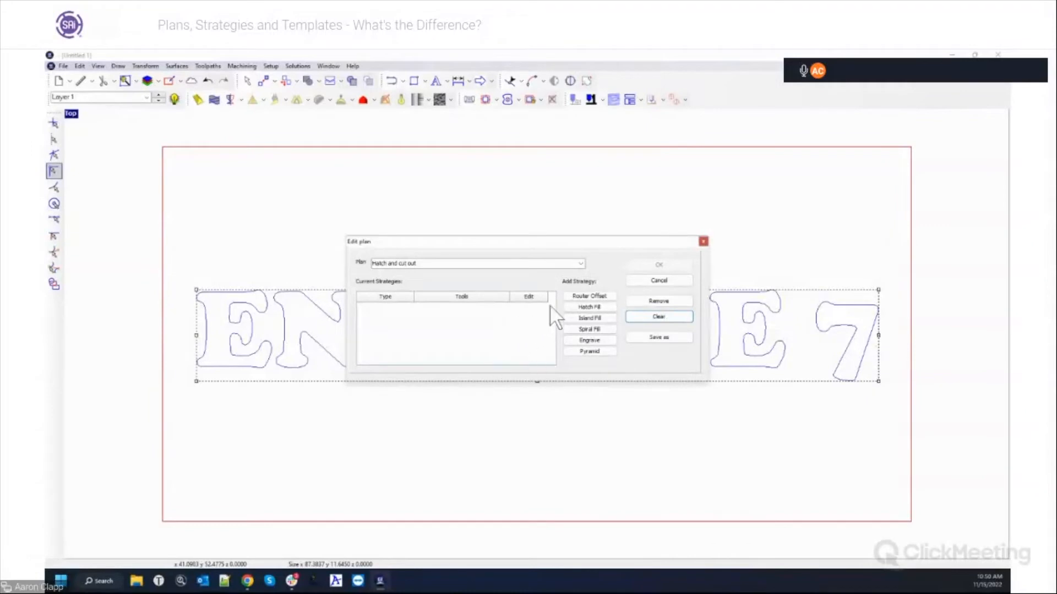
pyautogui.click(590, 295)
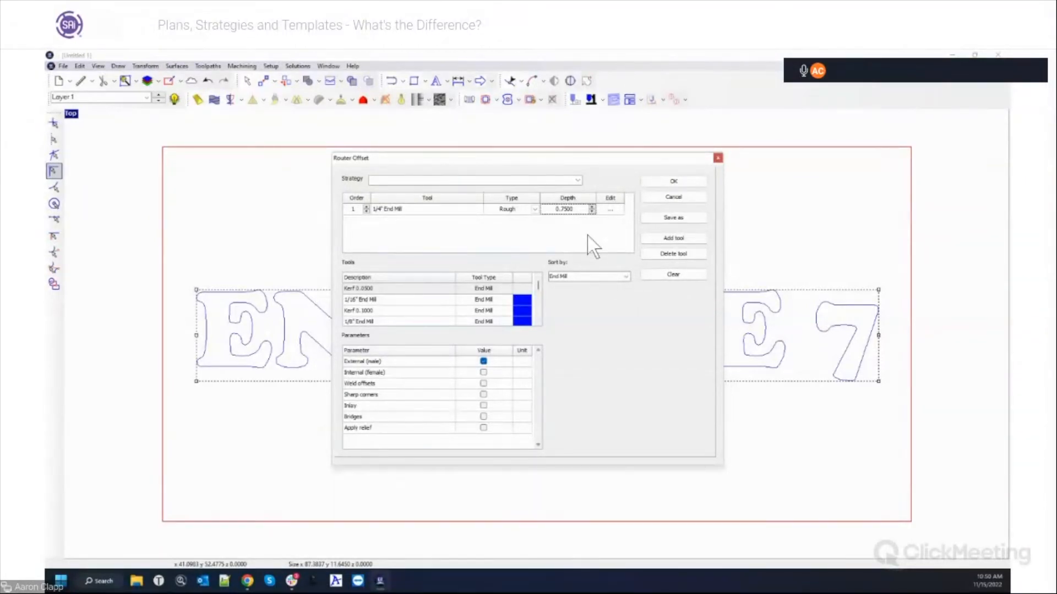
pyautogui.click(577, 181)
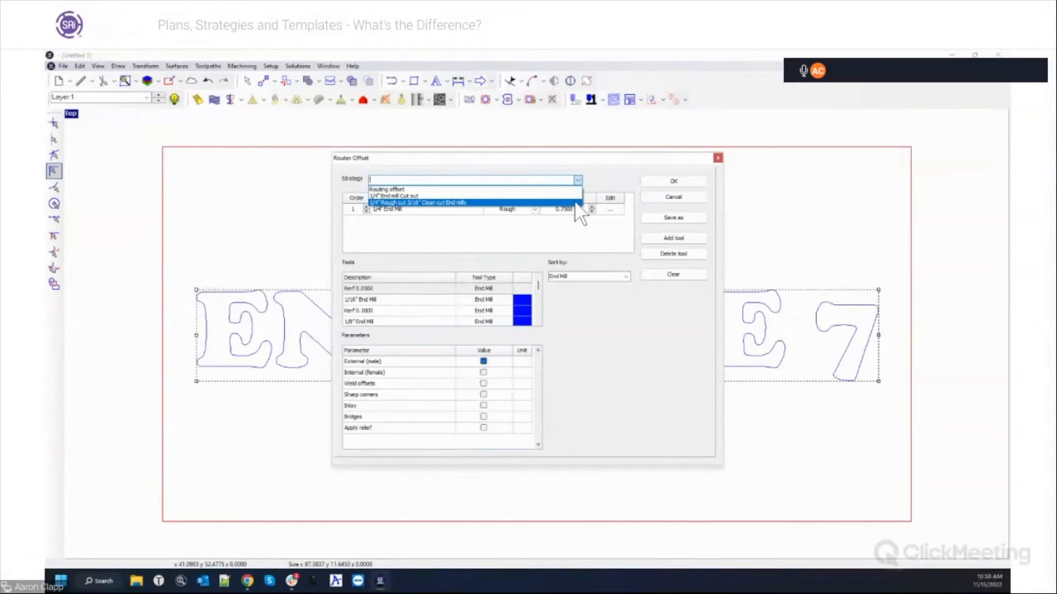
pyautogui.click(576, 203)
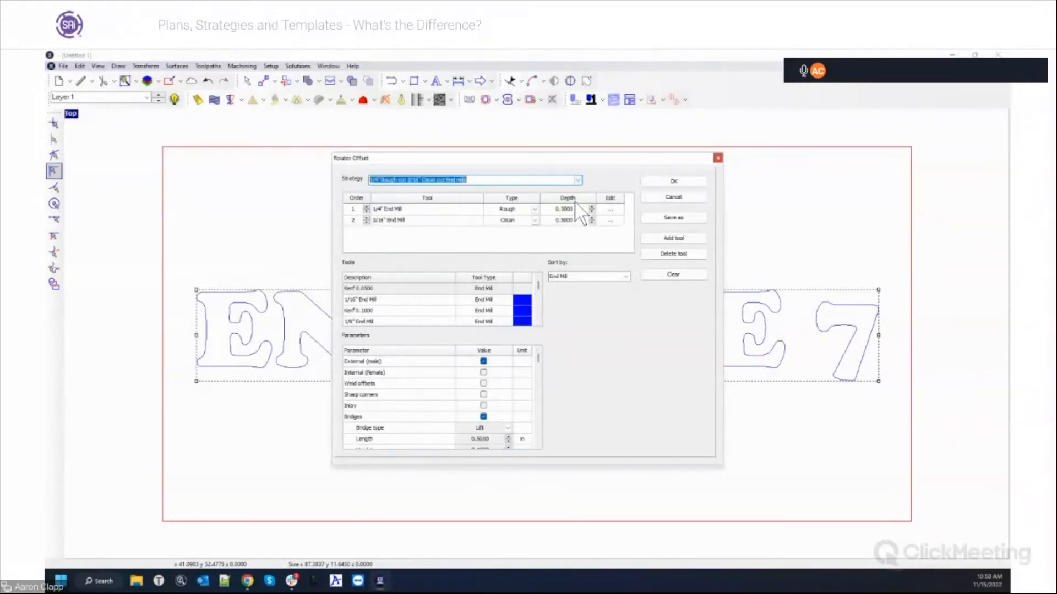
pyautogui.click(659, 183)
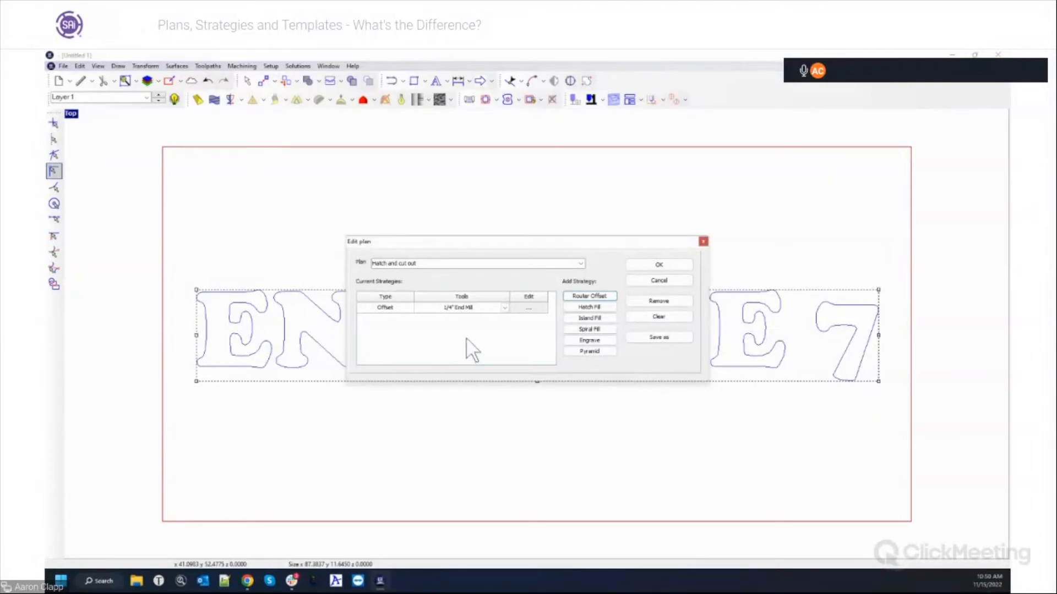
# Start adding a hatch fill to the plan, clear its default tool and load the saved 3/8" Hog out strategy.
pyautogui.click(597, 307)
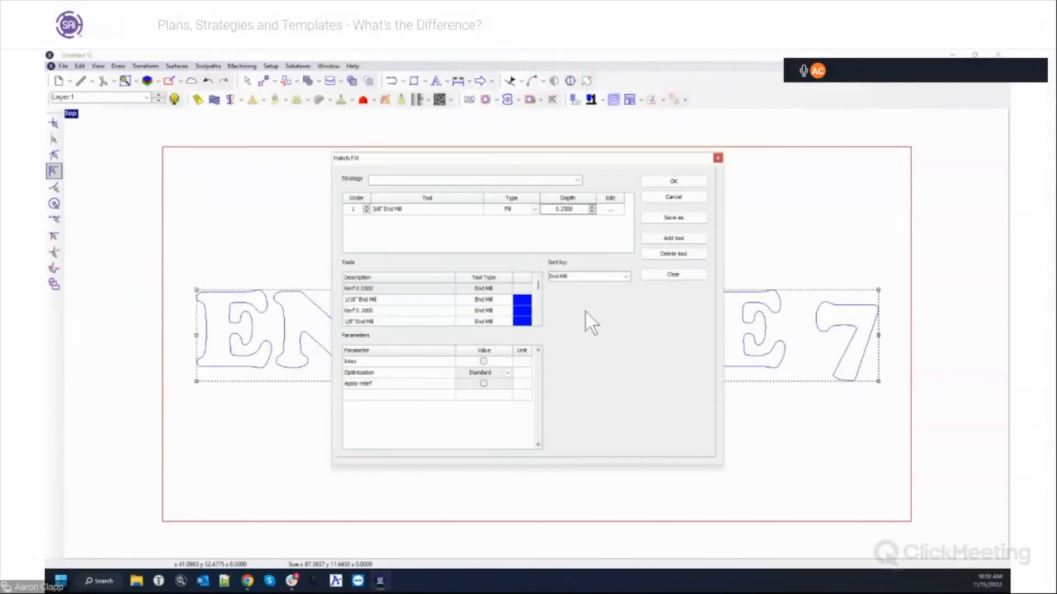
pyautogui.click(680, 274)
pyautogui.click(576, 179)
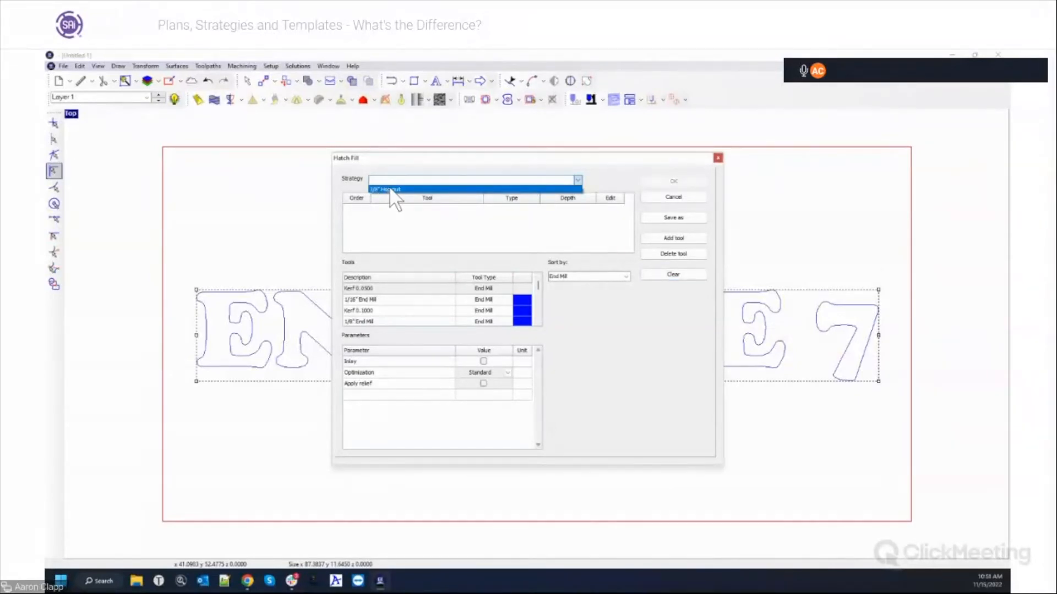
pyautogui.click(390, 188)
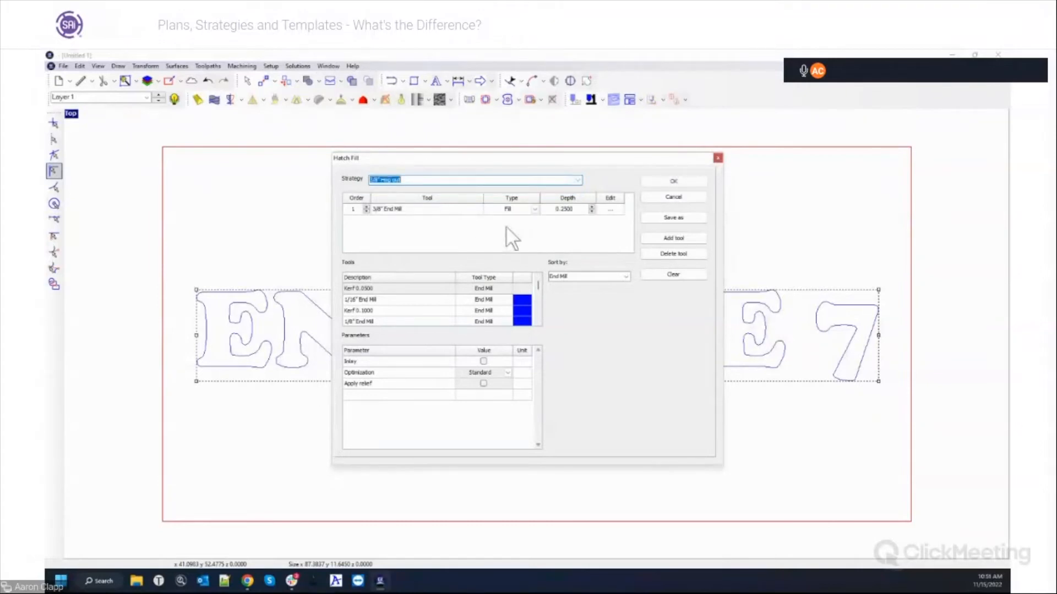
# Examine the 3/8" End Mill's passes, fill, and feeds and speeds, and accept the hatch fill into the plan.
pyautogui.click(609, 210)
pyautogui.click(356, 289)
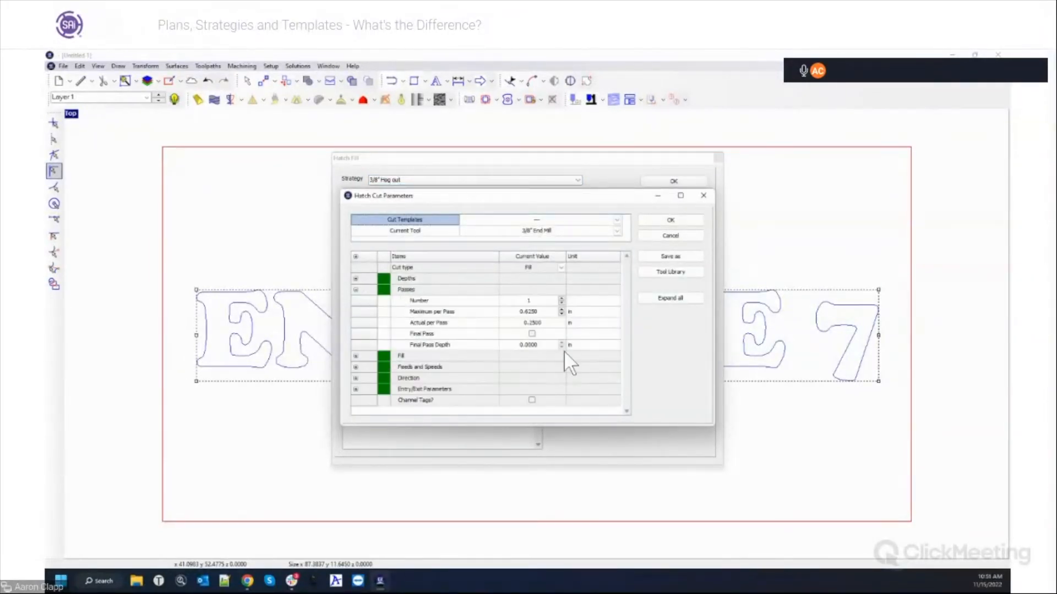
pyautogui.click(356, 290)
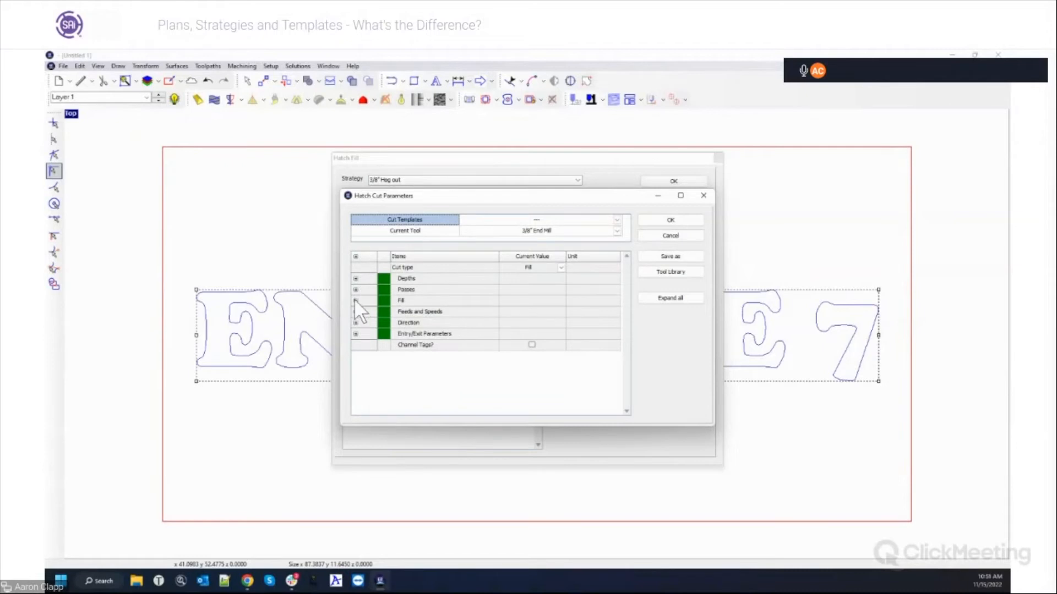
pyautogui.click(356, 300)
pyautogui.click(356, 301)
pyautogui.click(355, 312)
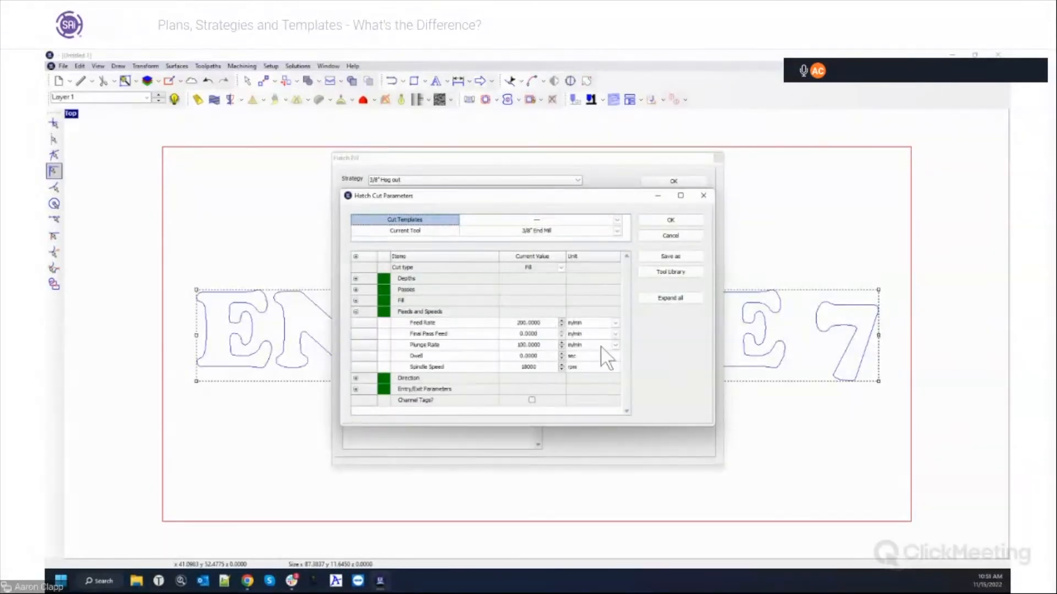
pyautogui.click(684, 219)
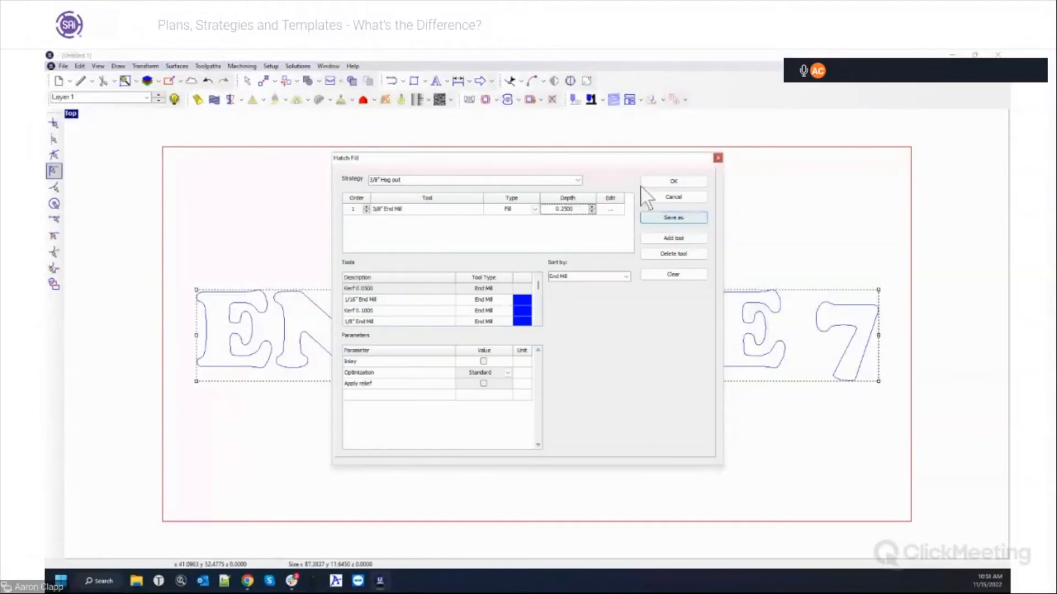
pyautogui.click(676, 182)
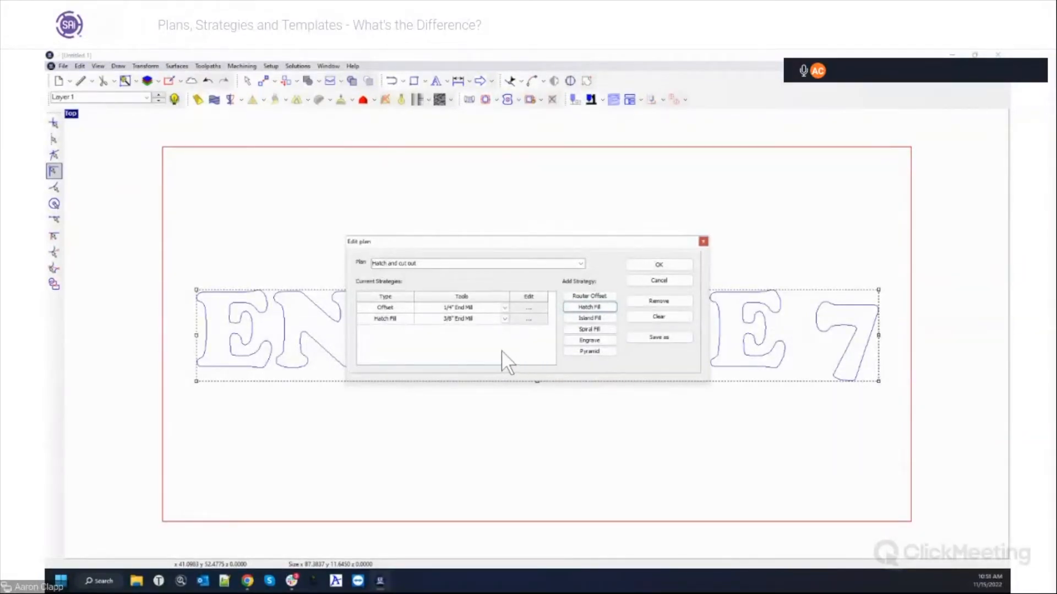
# Start adding a pyramid strategy to the plan, filter the tools to Conic and add the 90 Deg Conic tool.
pyautogui.click(591, 351)
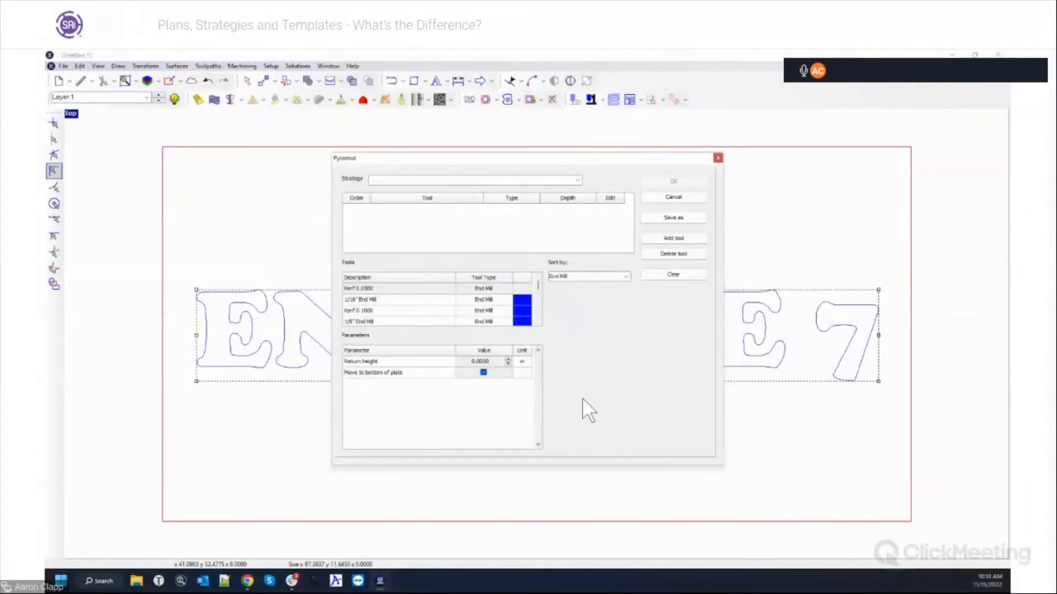
pyautogui.moveTo(534, 158); pyautogui.dragTo(549, 192)
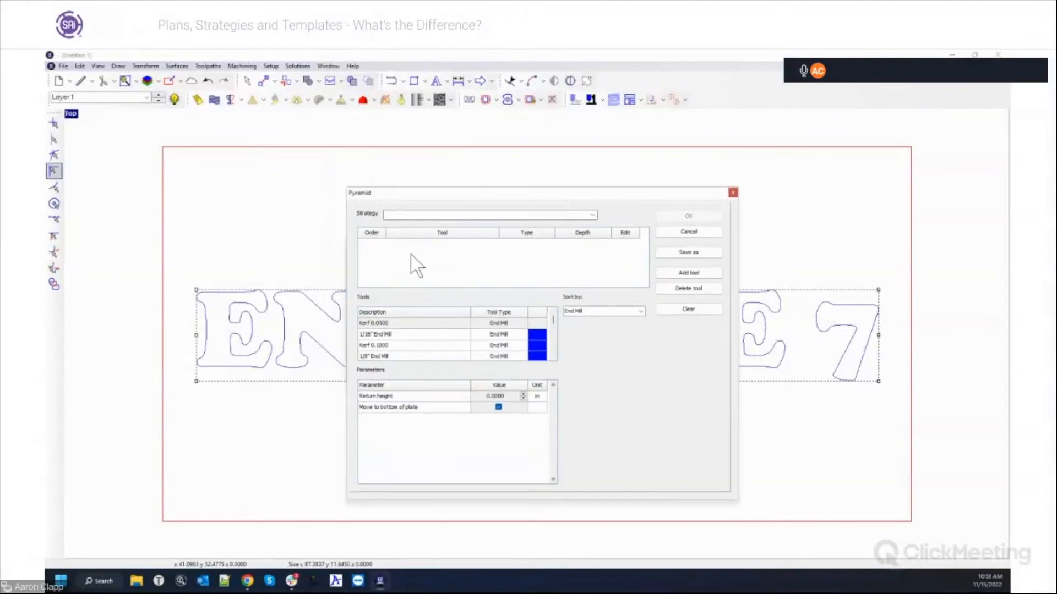
pyautogui.click(640, 312)
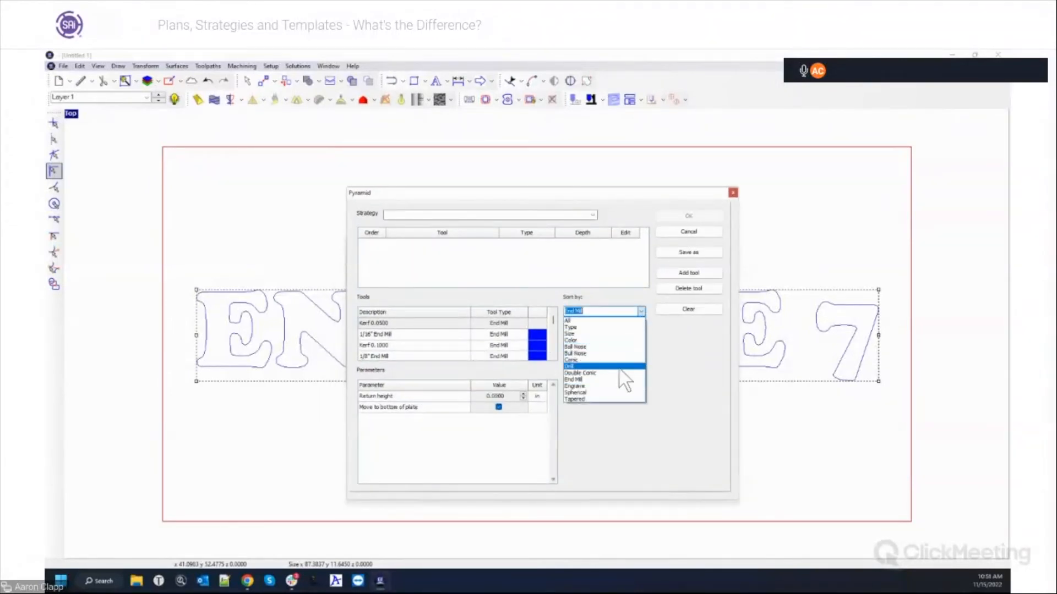
pyautogui.click(584, 361)
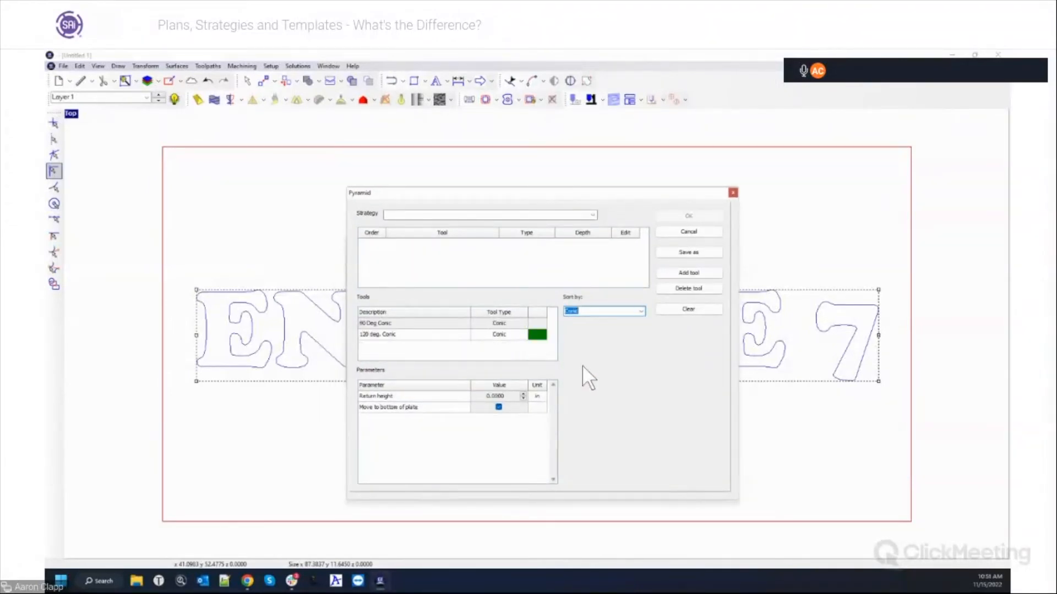
pyautogui.doubleClick(410, 321)
pyautogui.click(593, 215)
pyautogui.click(592, 215)
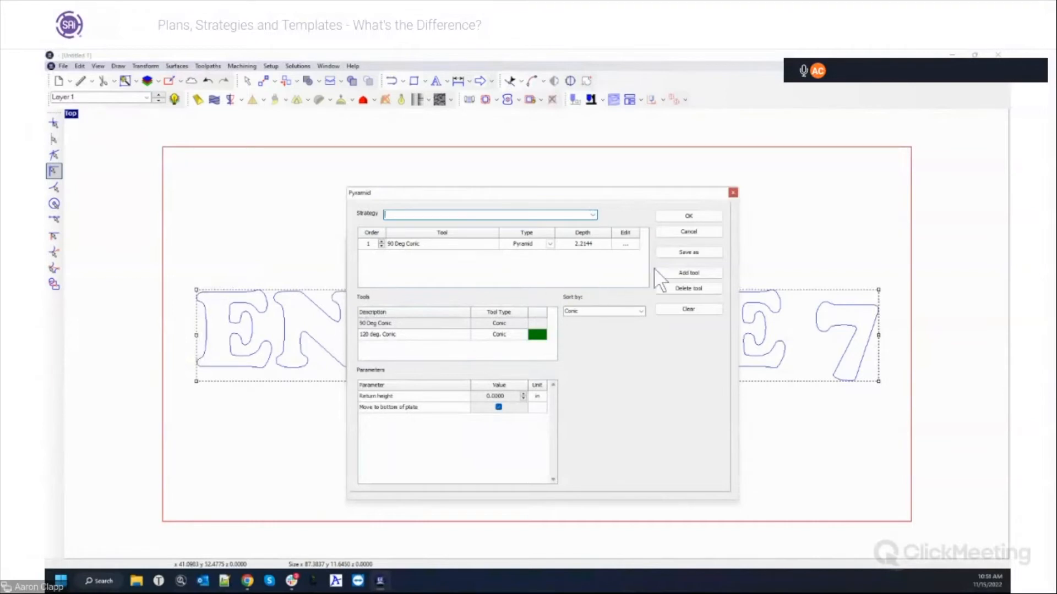
# Save the pyramid strategy as "90 Degree conic letters" and accept it into the plan.
pyautogui.click(684, 252)
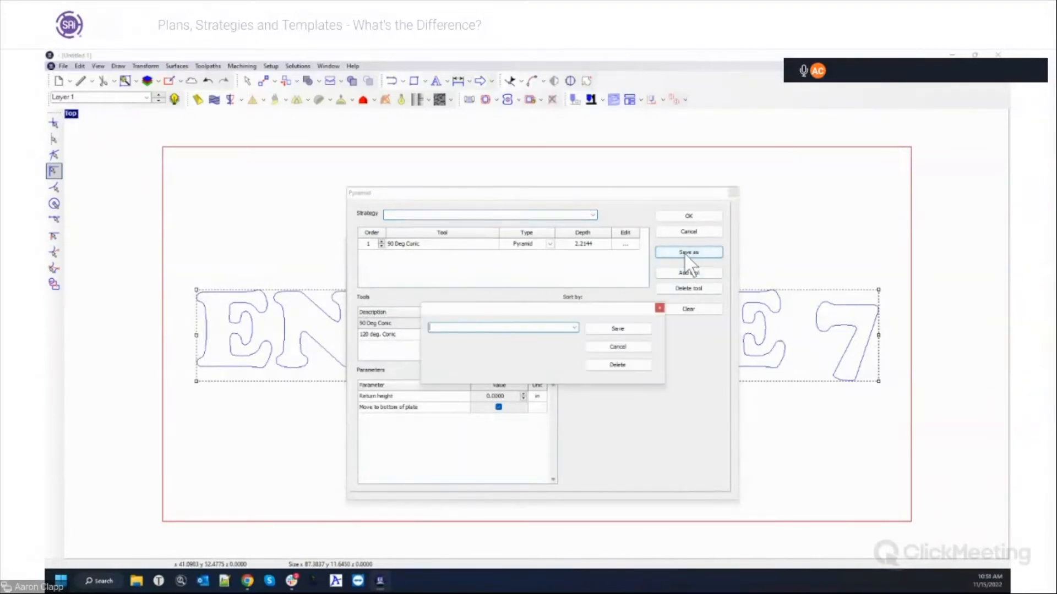
pyautogui.write('90')
pyautogui.press('BackSpace')
pyautogui.press('BackSpace')
pyautogui.write('De')
pyautogui.write('gree conic ')
pyautogui.write('Py')
pyautogui.write('le')
pyautogui.write('tters')
pyautogui.click(618, 328)
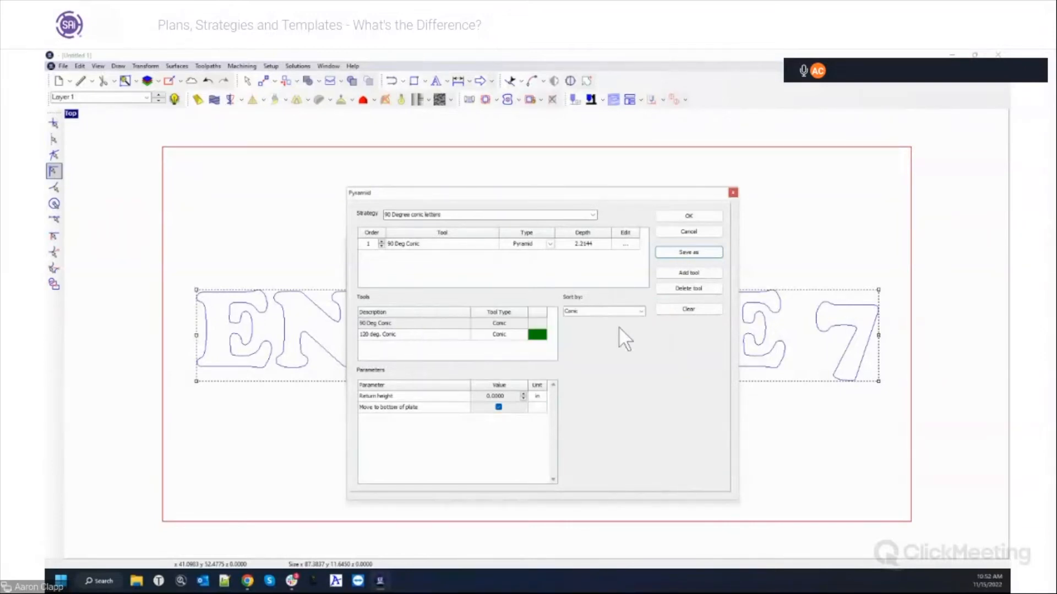
pyautogui.click(689, 216)
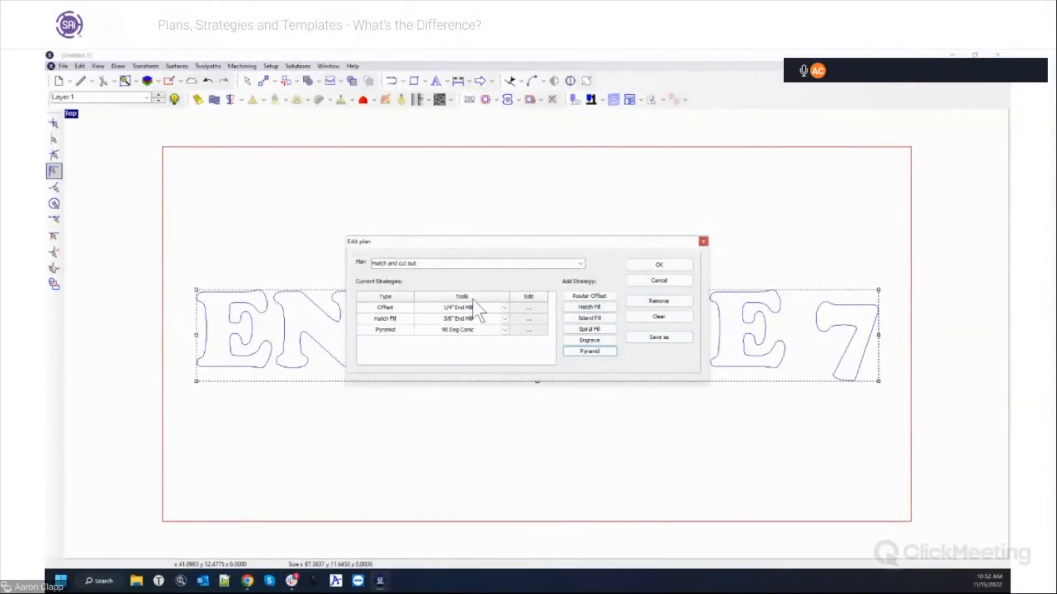
# Delete the saved drag knife plan from the list of stored plans.
pyautogui.click(661, 338)
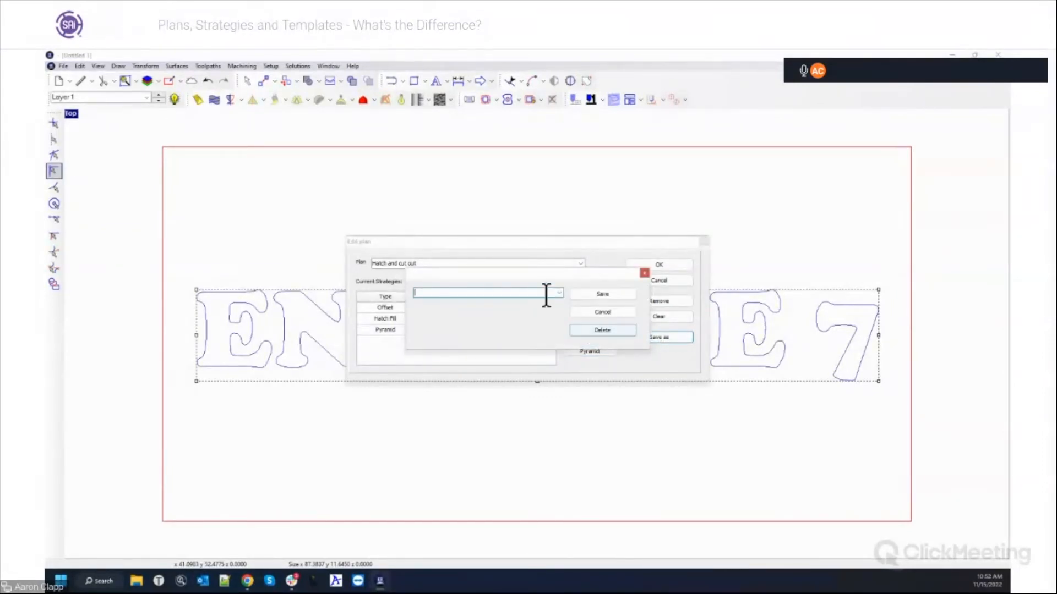
pyautogui.click(556, 292)
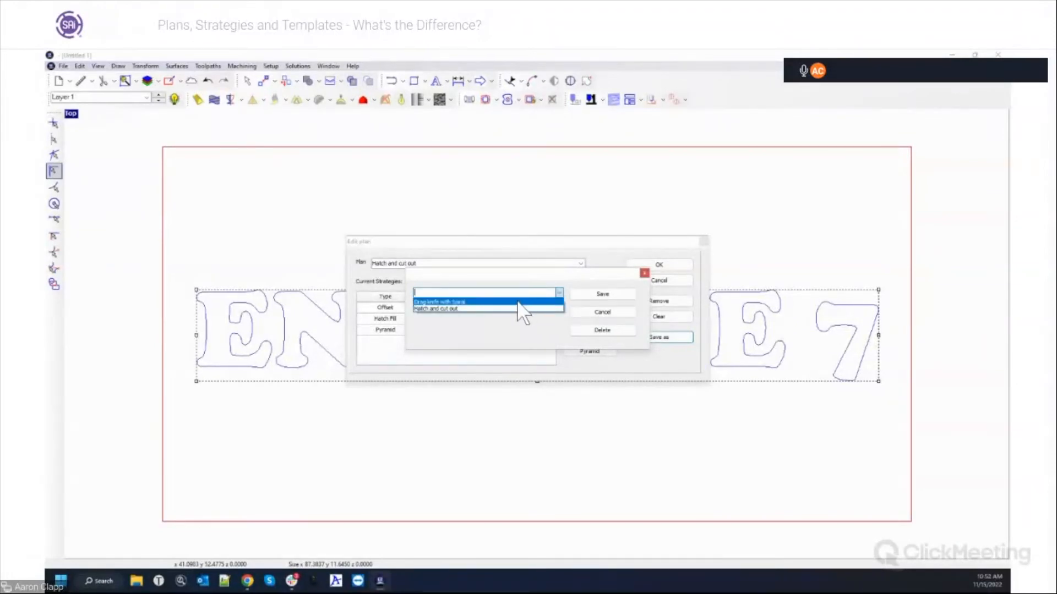
pyautogui.click(517, 301)
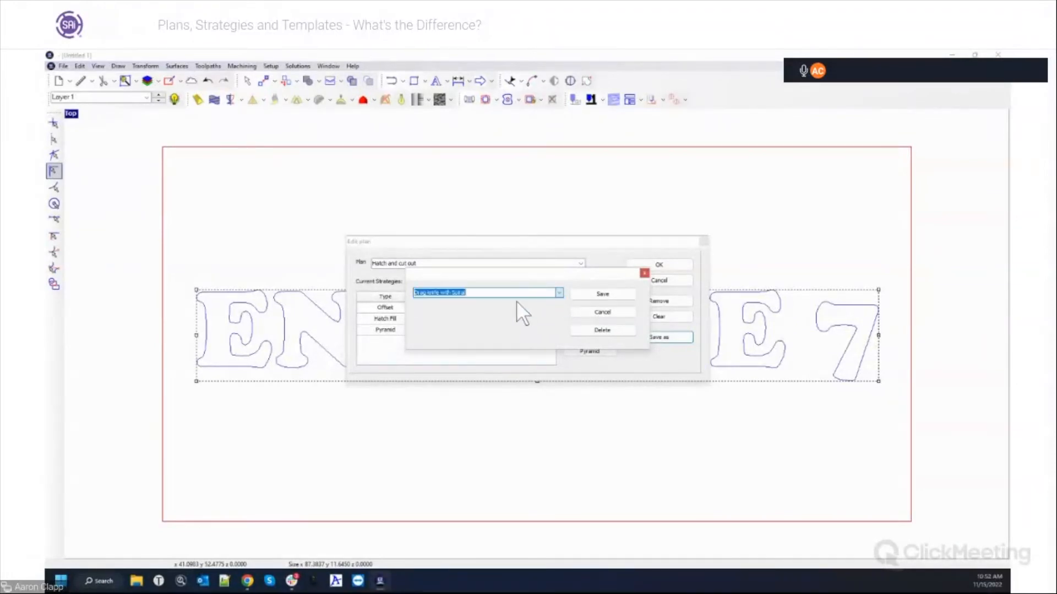
pyautogui.click(609, 329)
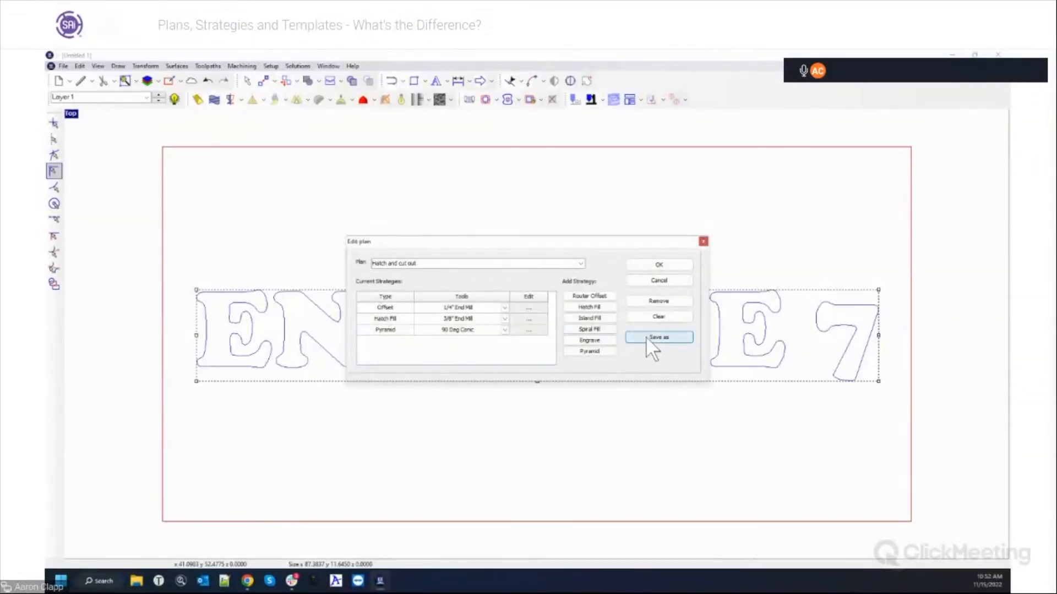
# Save the three-strategy plan as "Hatch Cutout and Pyramid" and apply it to the ENROUTE 7 lettering.
pyautogui.click(646, 336)
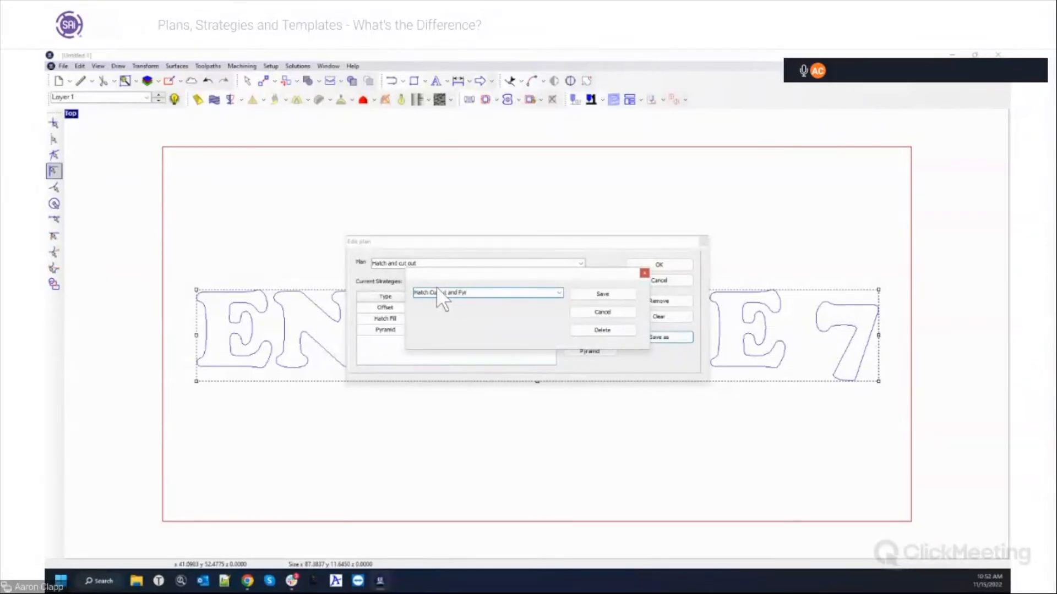
pyautogui.write('amid')
pyautogui.click(616, 296)
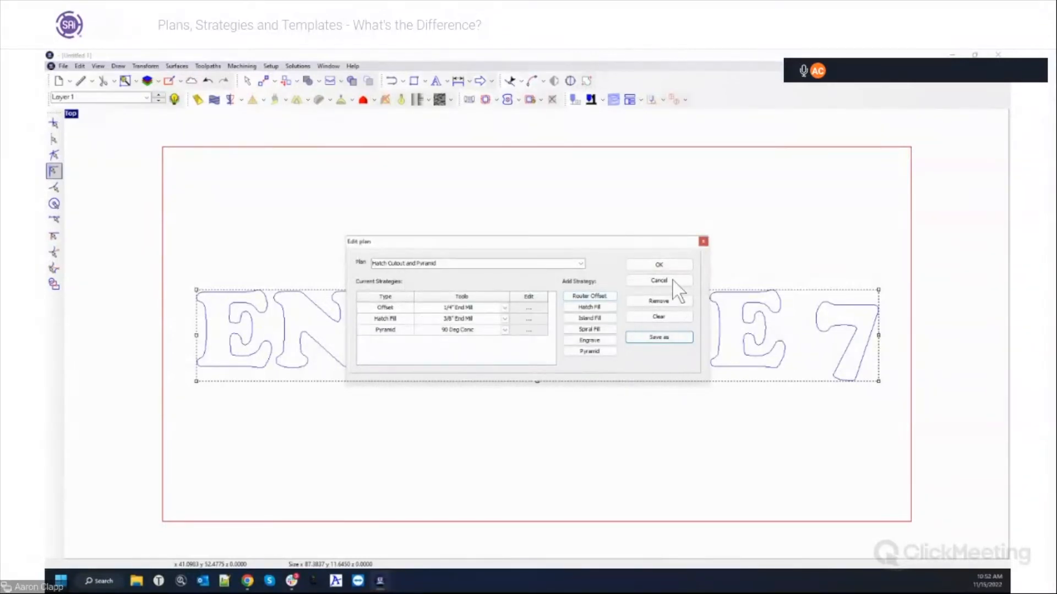
pyautogui.click(658, 264)
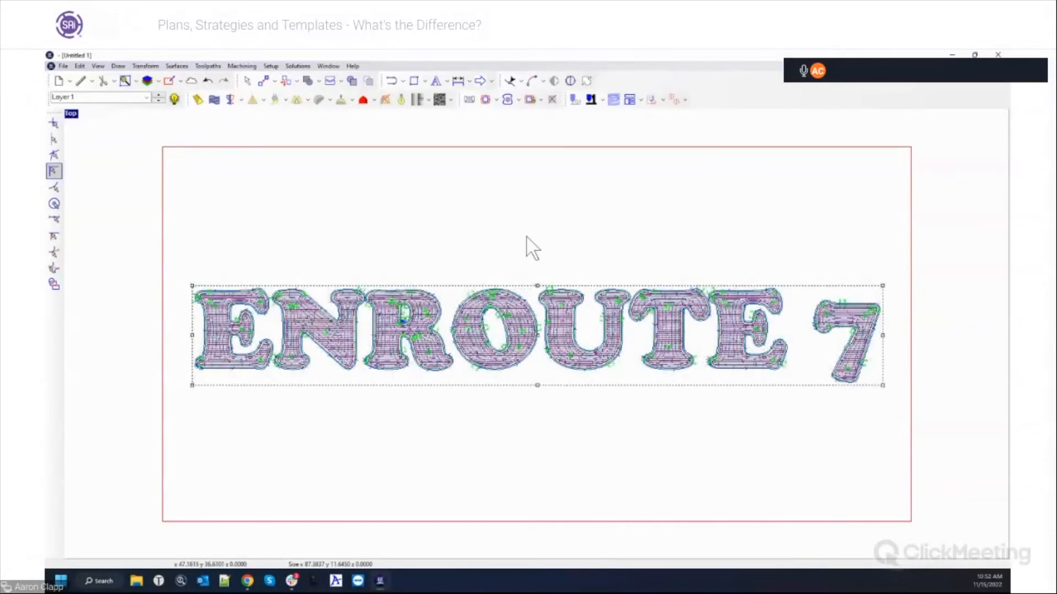
# Examine the offset, hatch and pyramid toolpaths up close on the letters O and U.
pyautogui.click(192, 223)
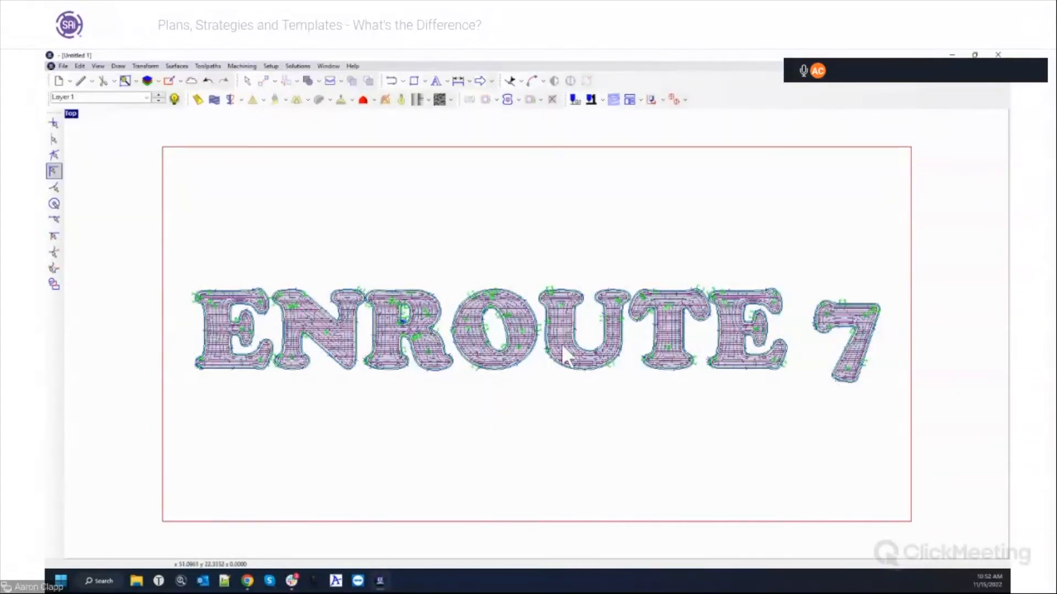
pyautogui.scroll(3, 563, 339)
pyautogui.scroll(3, 566, 337)
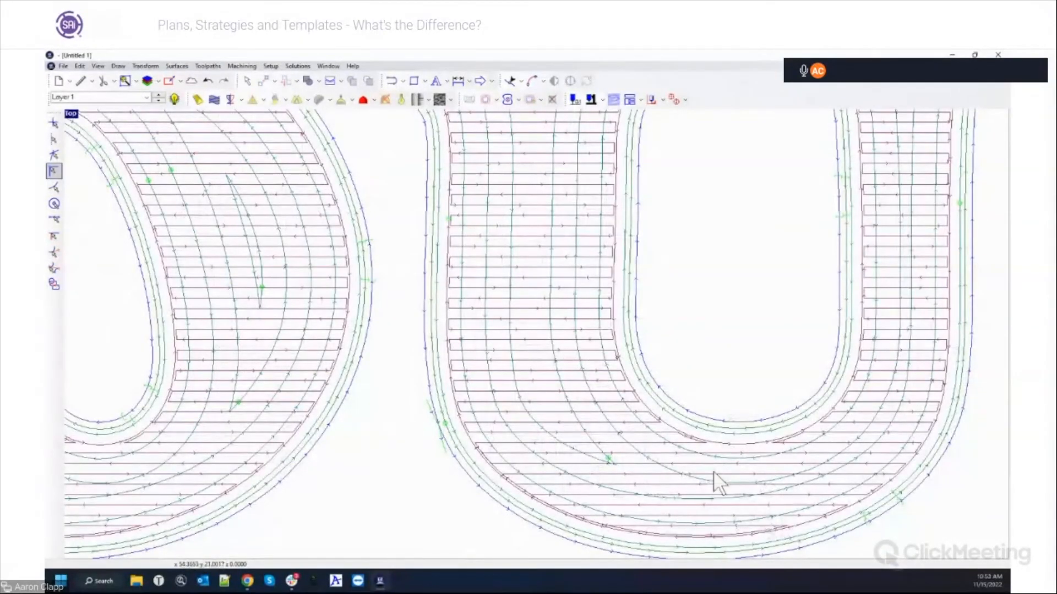
pyautogui.scroll(-3, 708, 479)
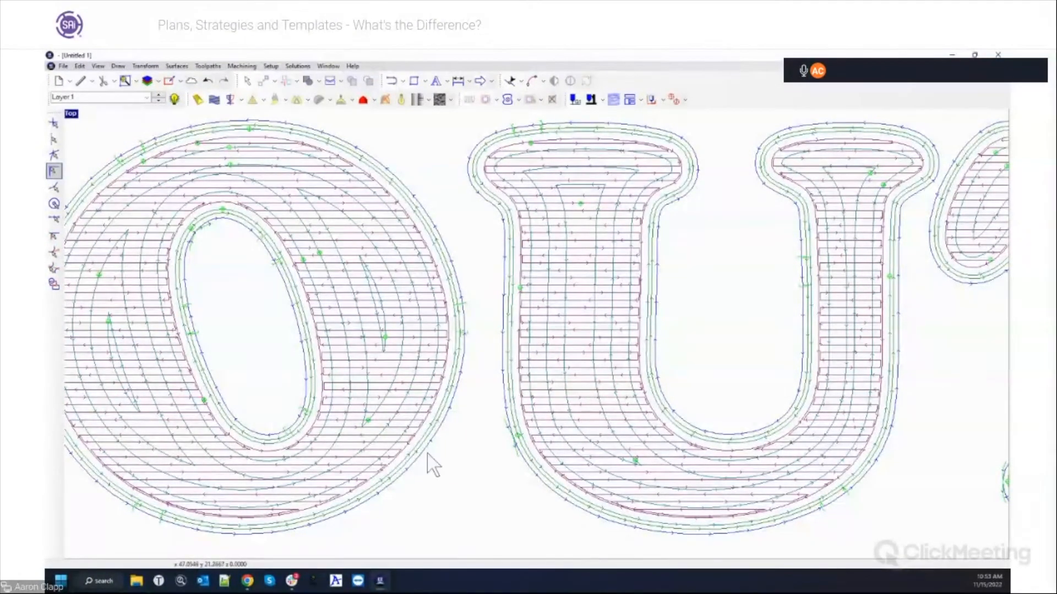
pyautogui.scroll(2, 515, 410)
pyautogui.scroll(1, 506, 398)
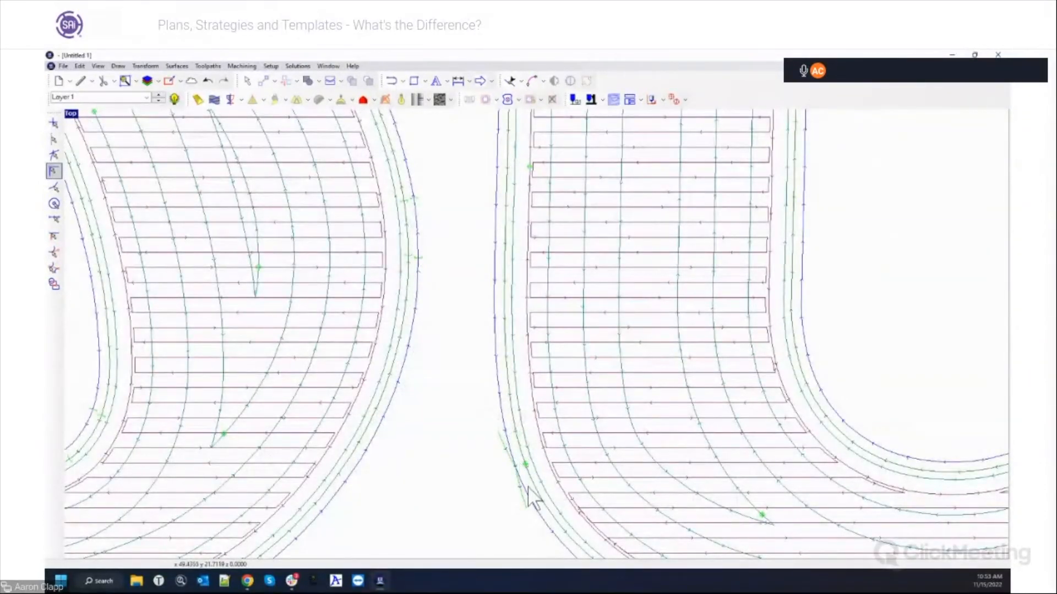
pyautogui.scroll(-1, 505, 378)
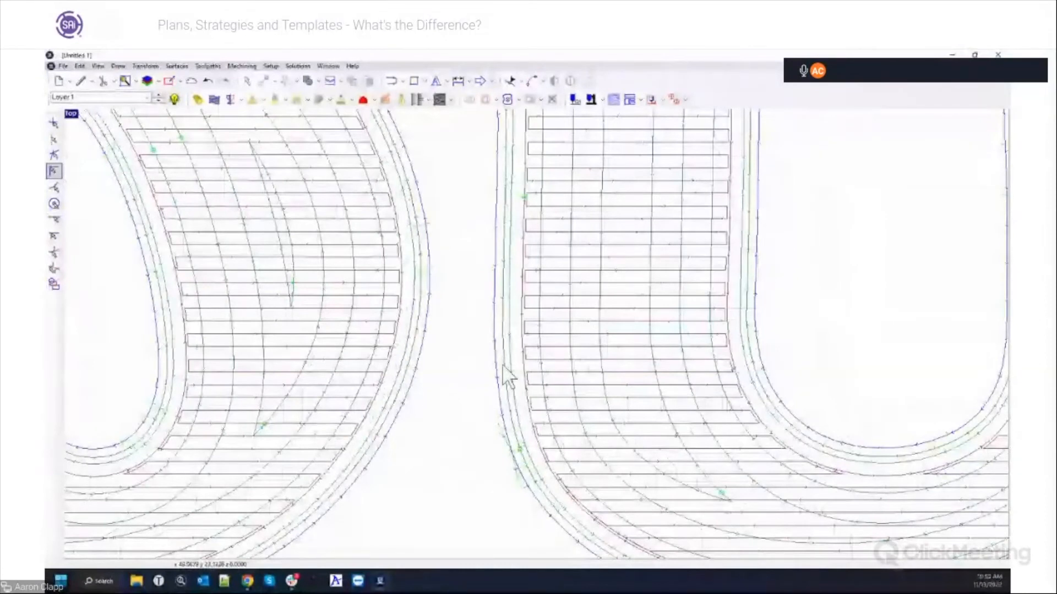
pyautogui.scroll(-5, 505, 379)
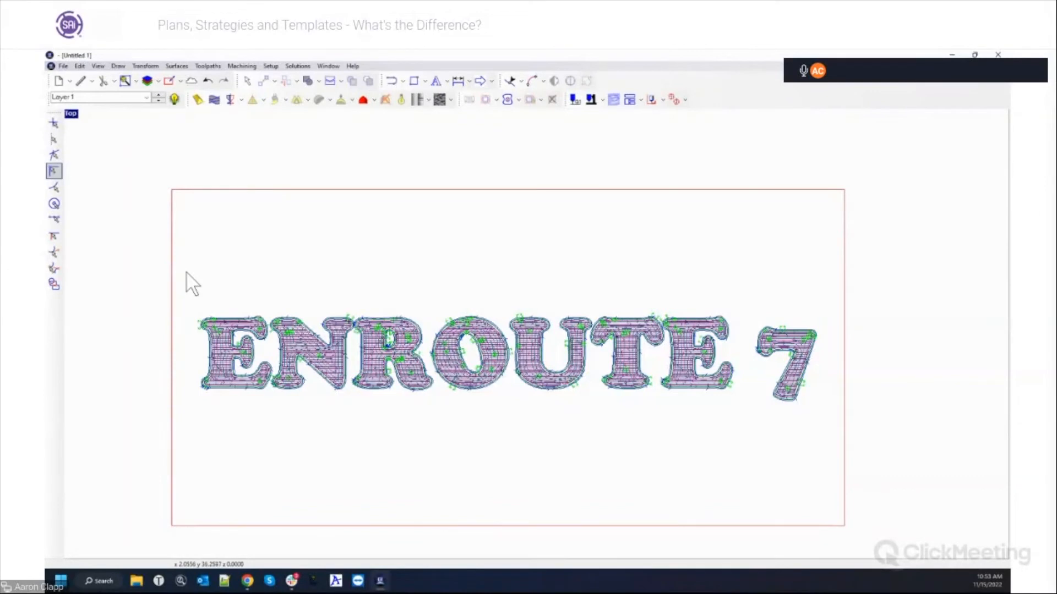
# Reopen the plan of the whole ENROUTE 7 lettering to review its strategies, and close it without changes.
pyautogui.moveTo(184, 280); pyautogui.dragTo(850, 432)
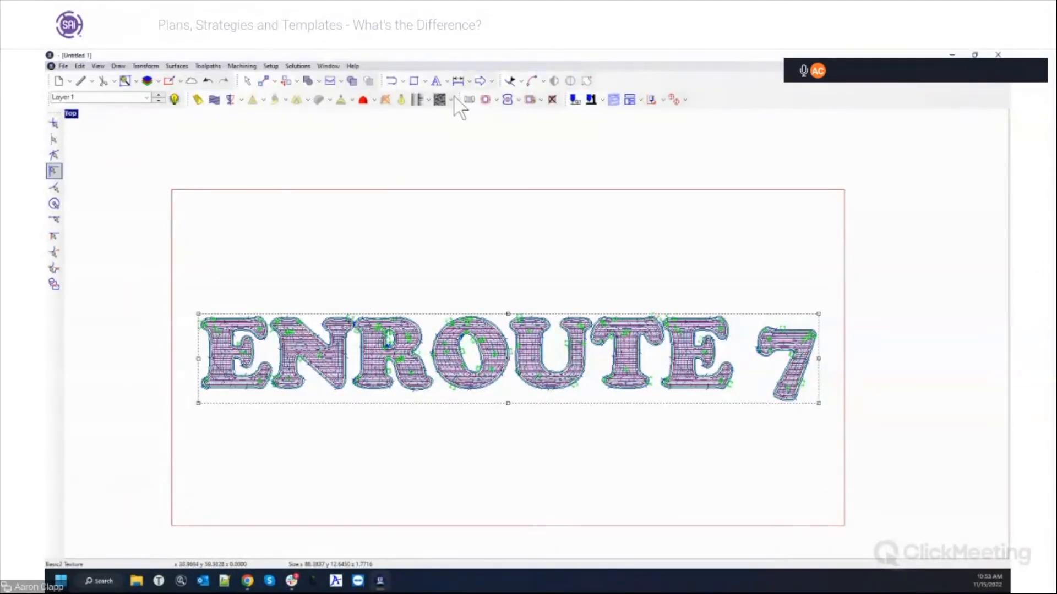
pyautogui.click(468, 99)
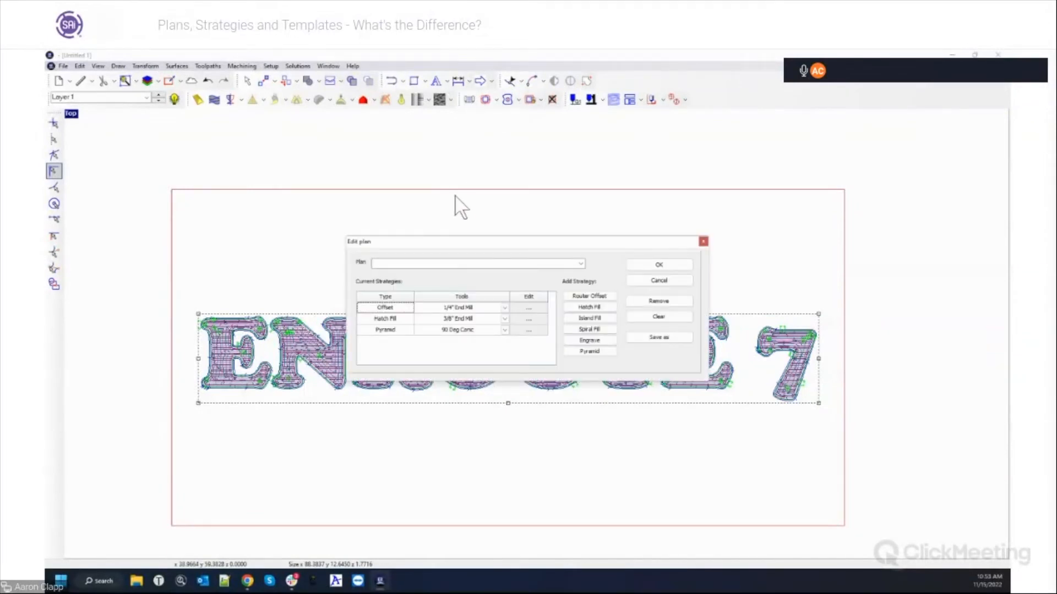
pyautogui.moveTo(462, 241); pyautogui.dragTo(448, 161)
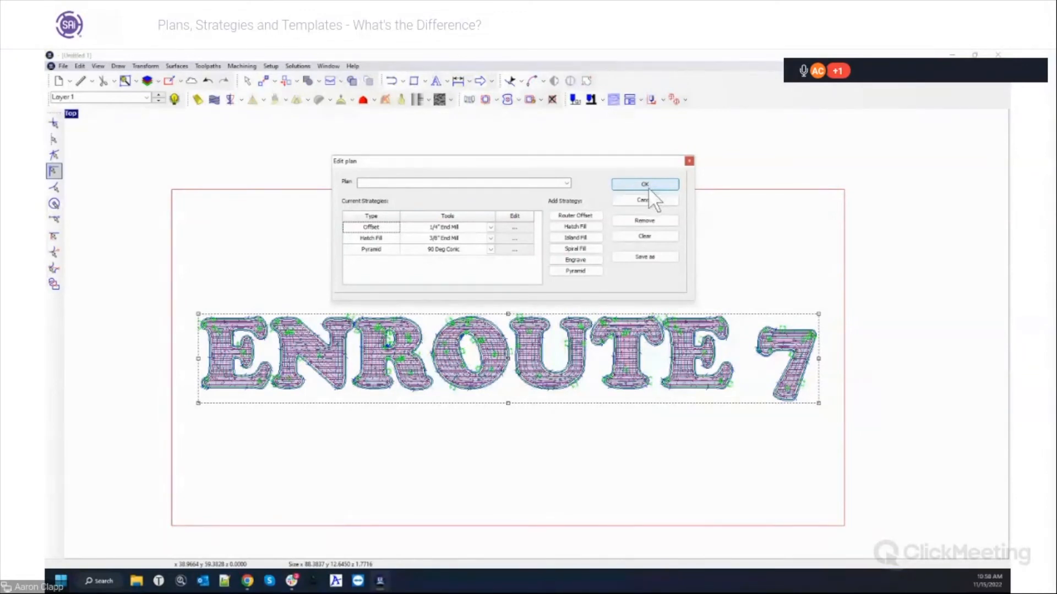
pyautogui.click(647, 186)
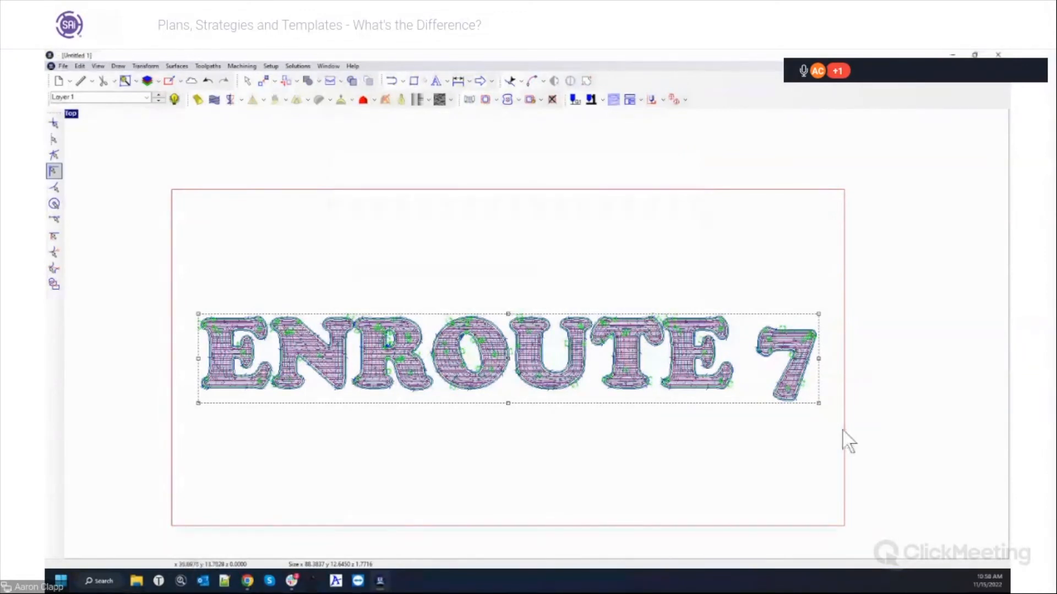
# Remove all toolpaths from the ENROUTE 7 lettering and reselect its contours.
pyautogui.click(552, 99)
pyautogui.moveTo(200, 295); pyautogui.dragTo(825, 415)
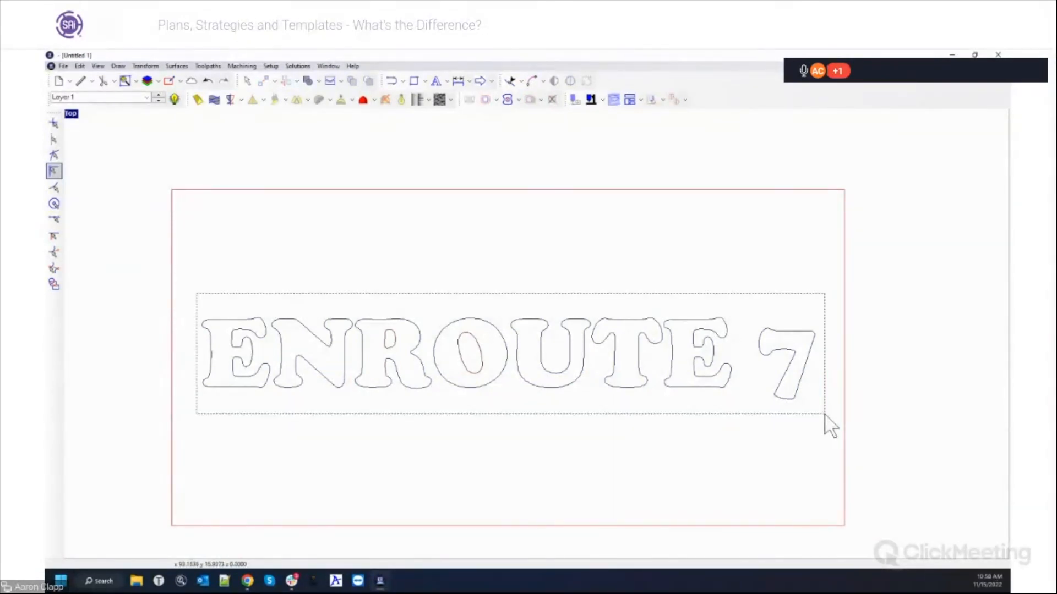
pyautogui.moveTo(825, 414); pyautogui.dragTo(824, 414)
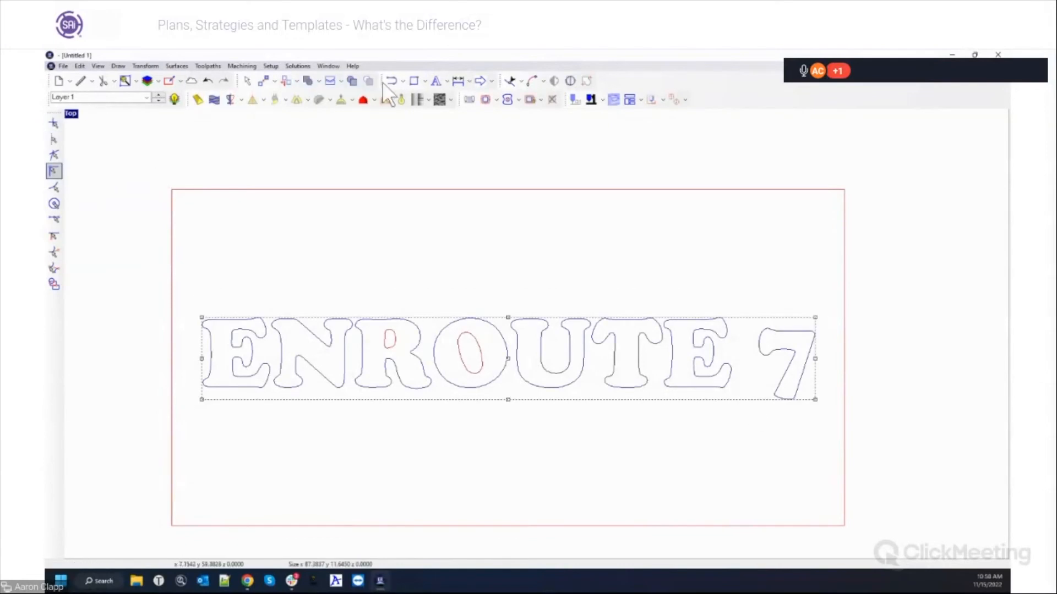
# Draw a rectangle enclosing the ENROUTE 7 lettering, spanning almost the full width of the plate.
pyautogui.click(413, 80)
pyautogui.click(211, 256)
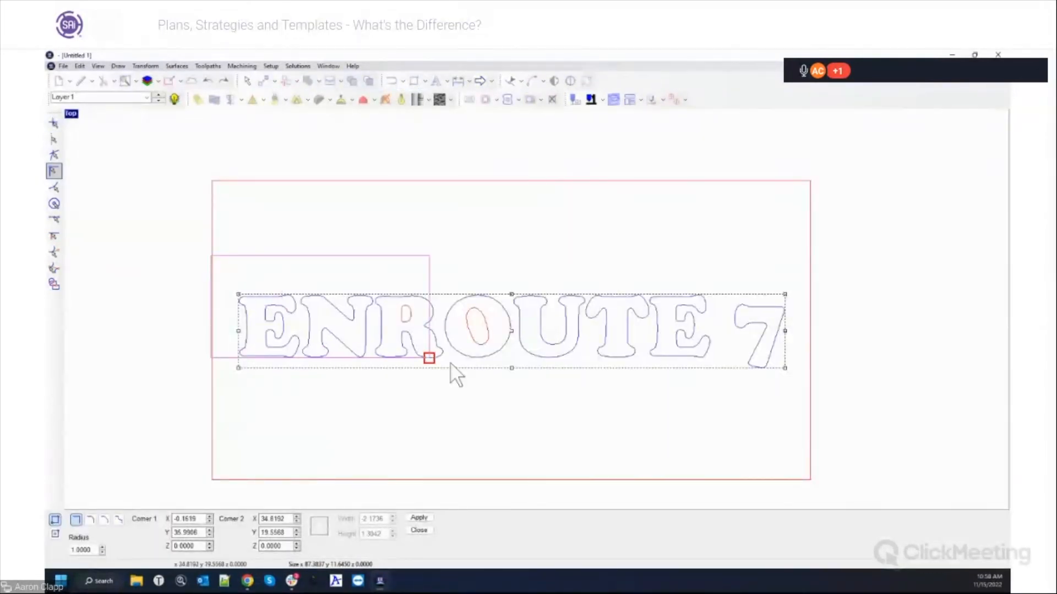
pyautogui.click(804, 400)
pyautogui.rightClick(840, 393)
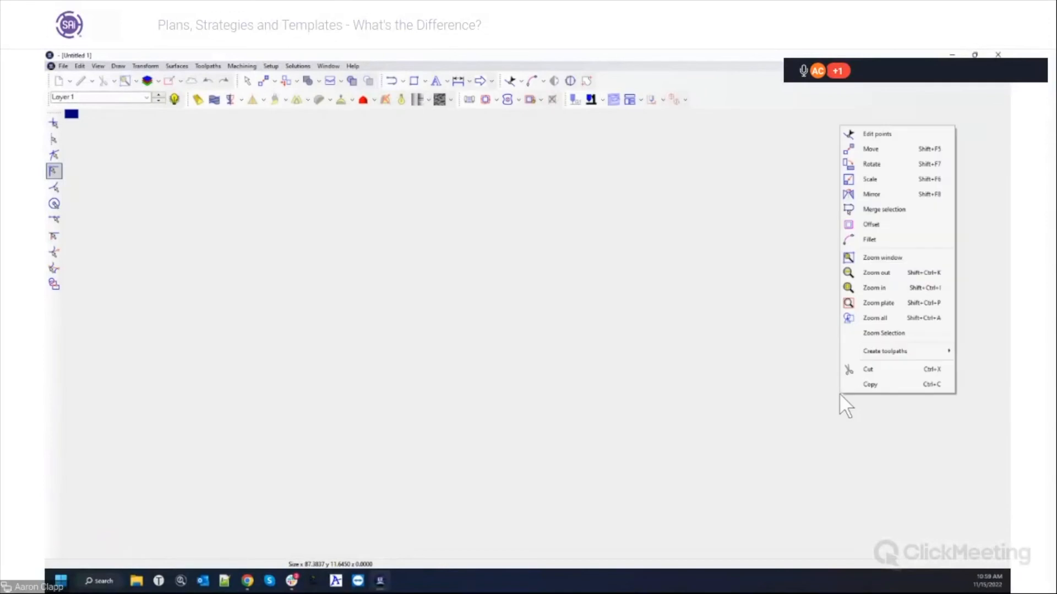
pyautogui.click(715, 243)
pyautogui.click(345, 233)
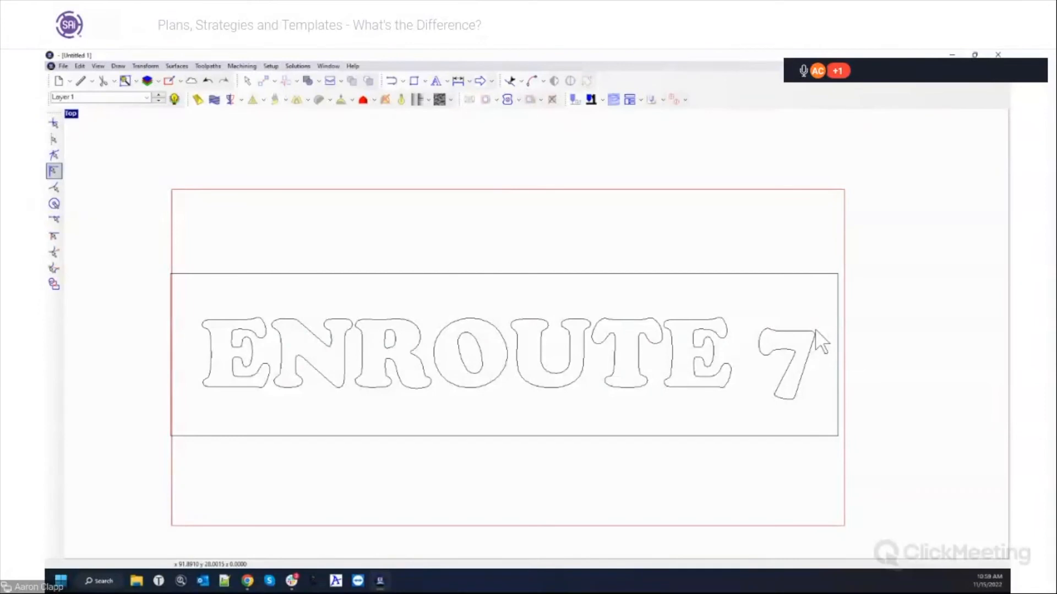
# Copy the ENROUTE 7 lettering without the rectangle and place the copy above it, across the plate's upper edge.
pyautogui.click(216, 385)
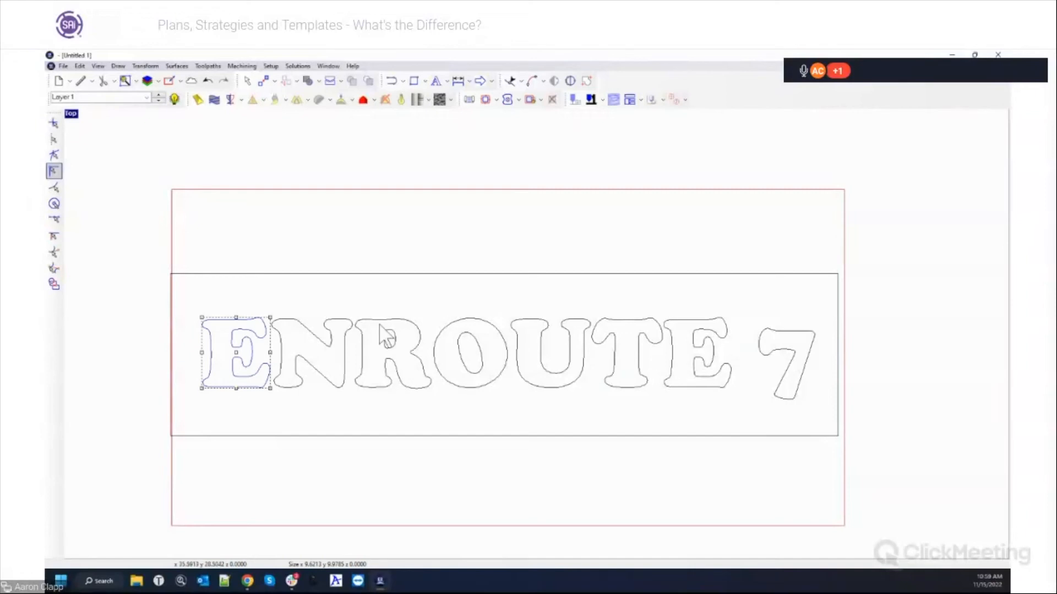
pyautogui.hotkey('ctrl', 'a')
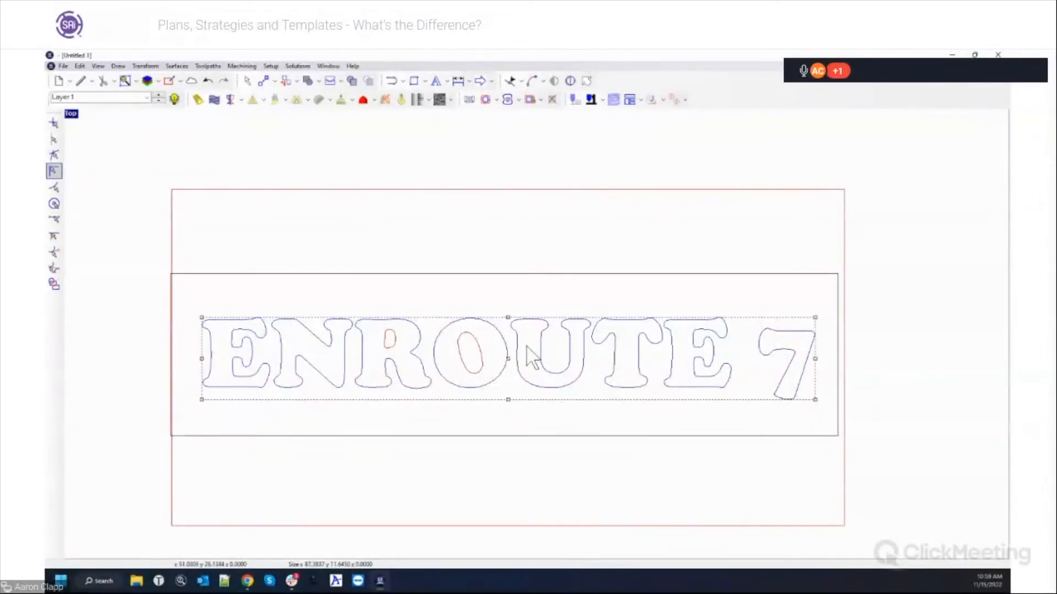
pyautogui.moveTo(515, 360); pyautogui.dragTo(516, 208)
pyautogui.click(471, 210)
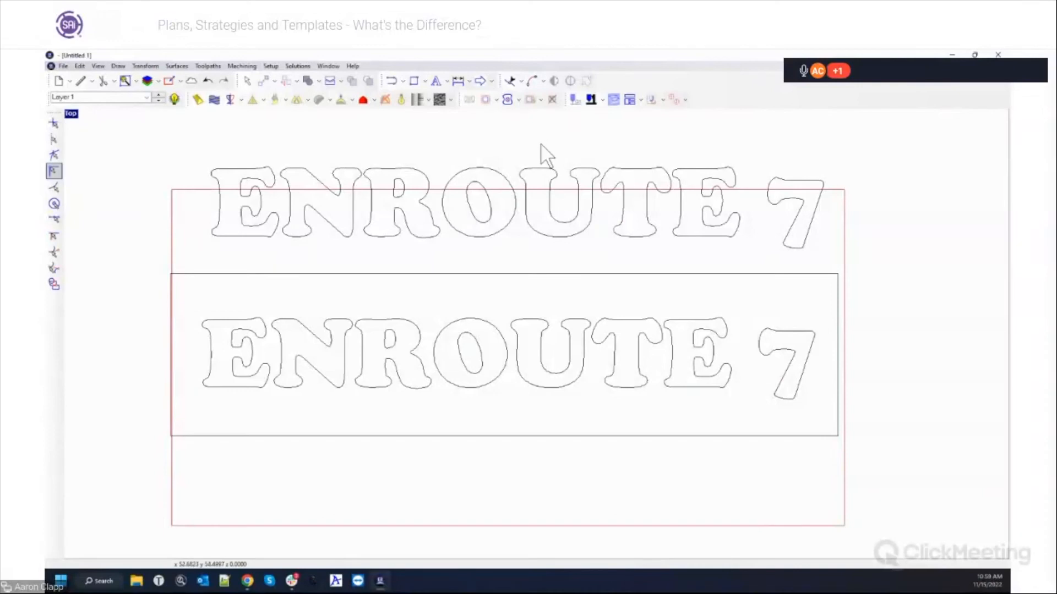
# Open the plan for the upper ENROUTE 7 copy, and close it without adding any strategies.
pyautogui.moveTo(199, 152); pyautogui.dragTo(893, 264)
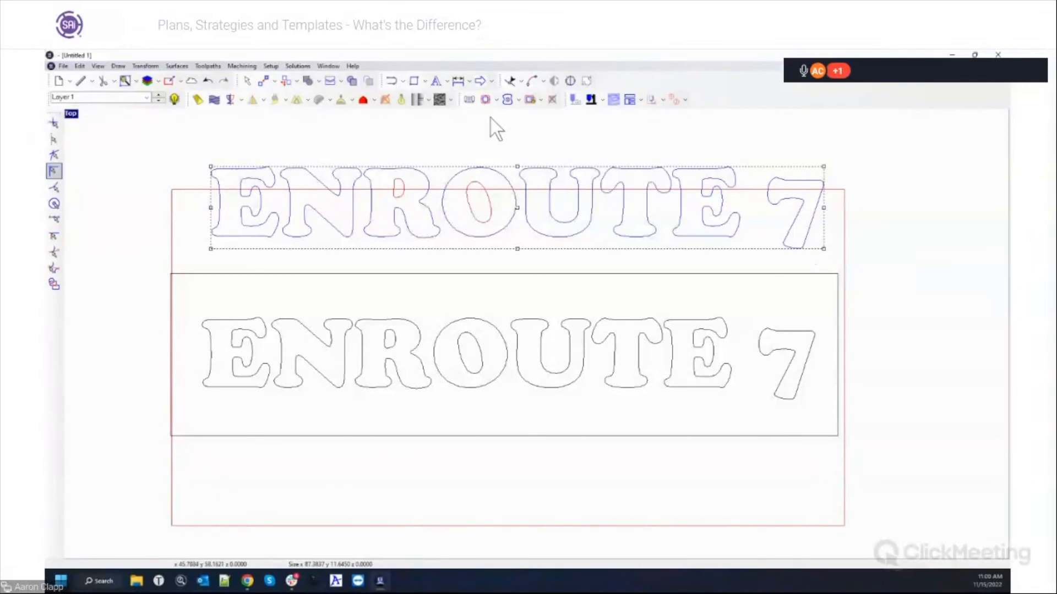
pyautogui.click(468, 99)
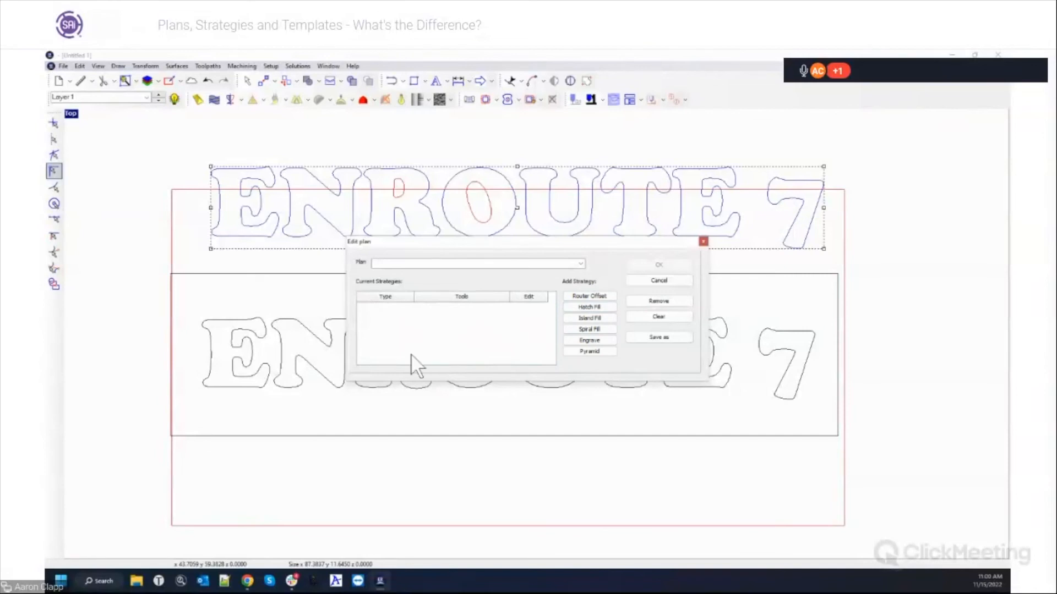
pyautogui.click(703, 242)
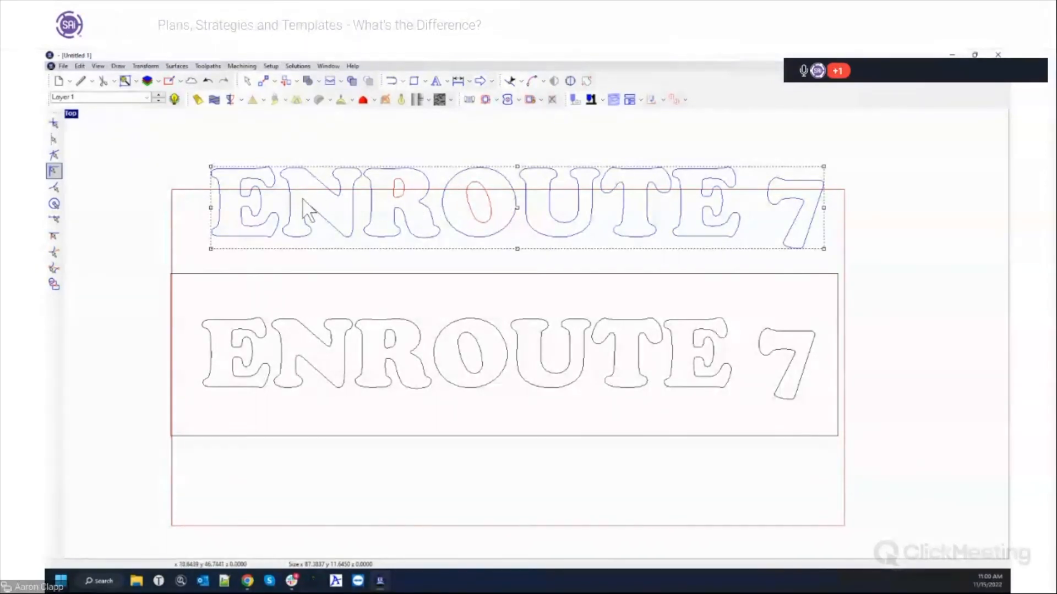
# Reselect the upper ENROUTE 7 copy and move it slightly upward across the plate's upper edge.
pyautogui.click(185, 165)
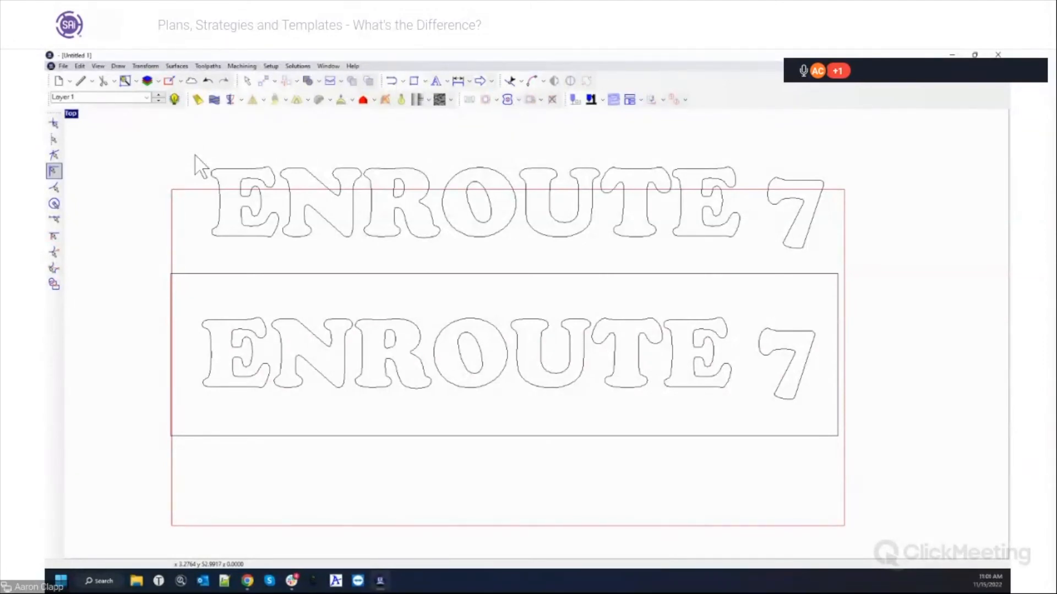
pyautogui.moveTo(195, 155); pyautogui.dragTo(840, 265)
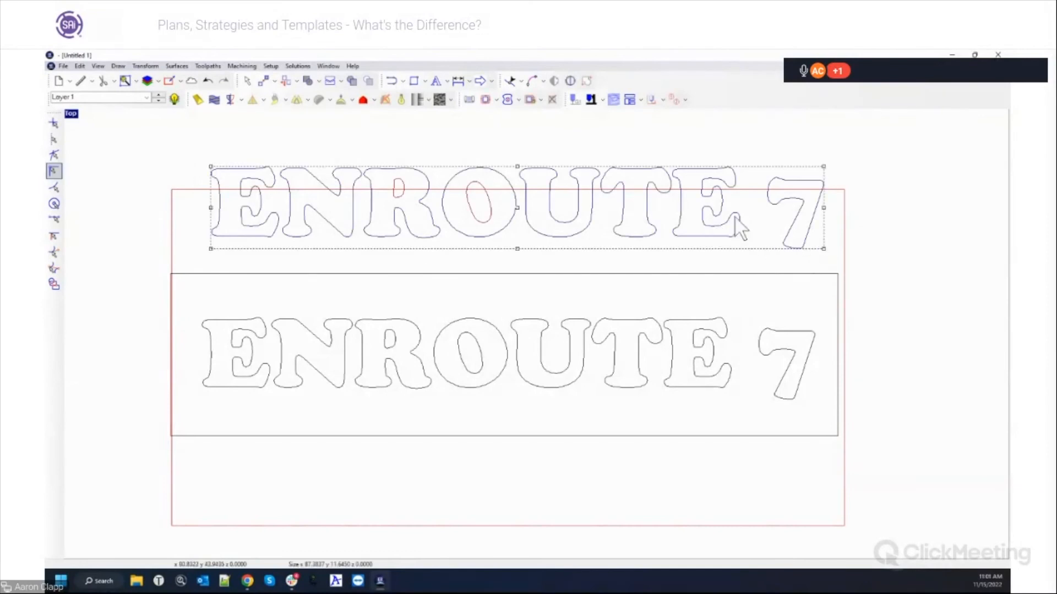
pyautogui.moveTo(517, 208); pyautogui.dragTo(515, 203)
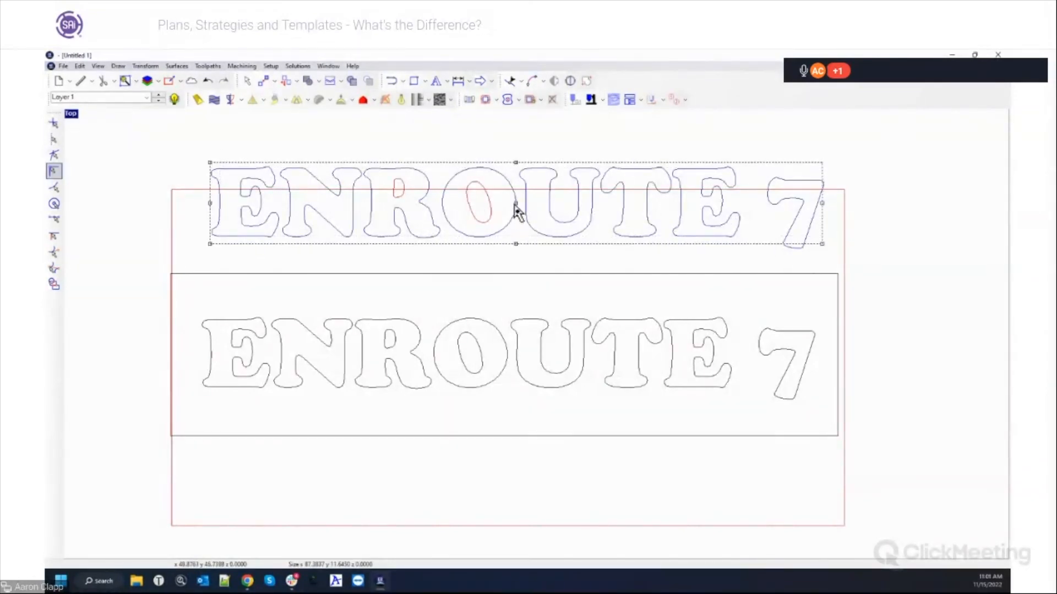
# Select the lower ENROUTE 7 lettering together with its enclosing rectangle to examine how the nested contours are coloured.
pyautogui.moveTo(160, 260); pyautogui.dragTo(886, 462)
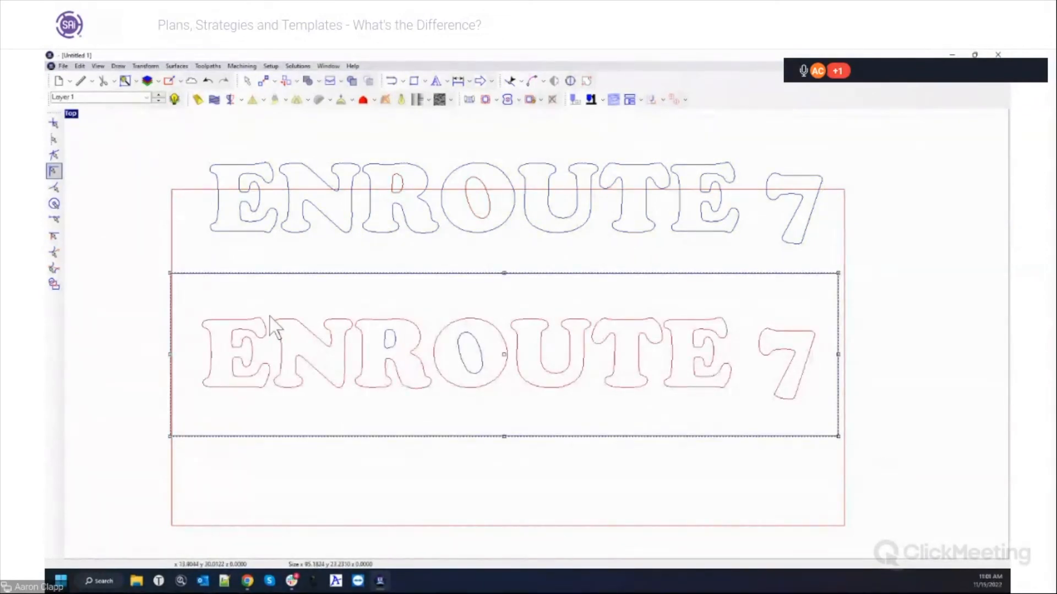
pyautogui.click(159, 266)
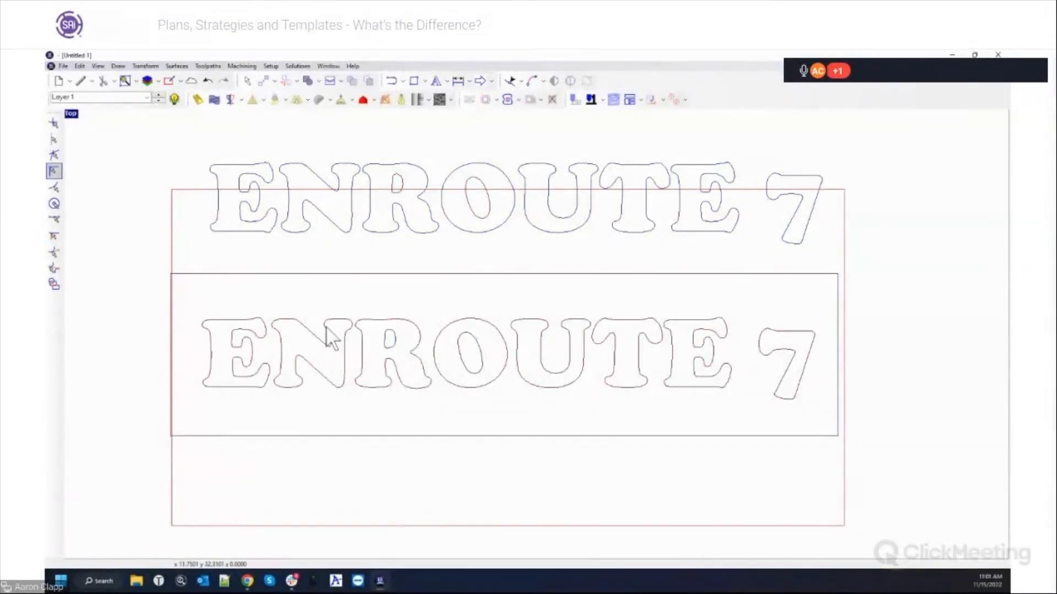
pyautogui.moveTo(862, 510); pyautogui.dragTo(862, 476)
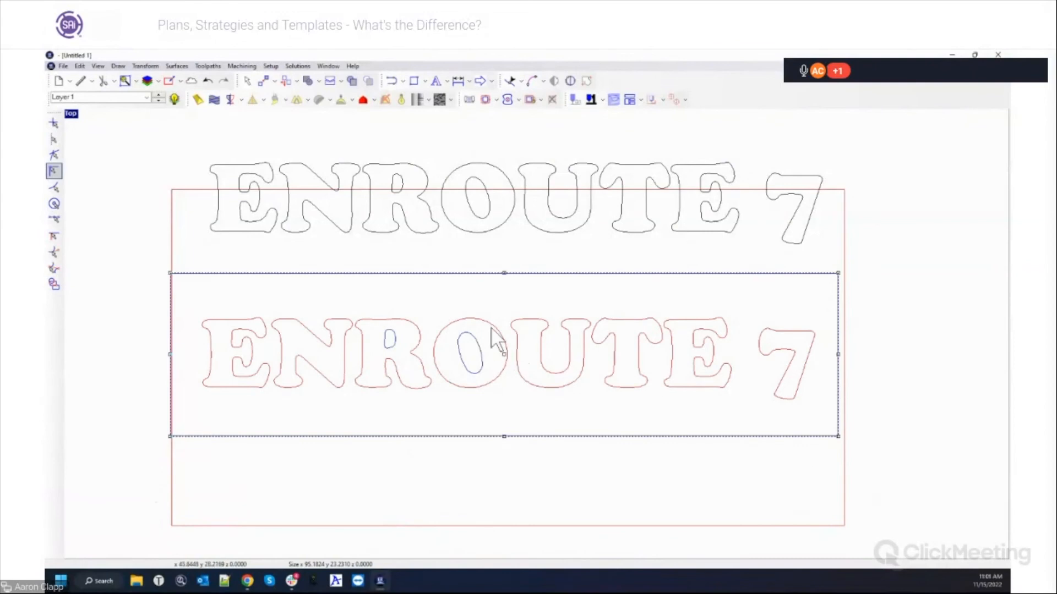
# Select the upper and lower ENROUTE 7 letterings together, leaving out the rectangle around the lower one.
pyautogui.moveTo(185, 142); pyautogui.dragTo(866, 249)
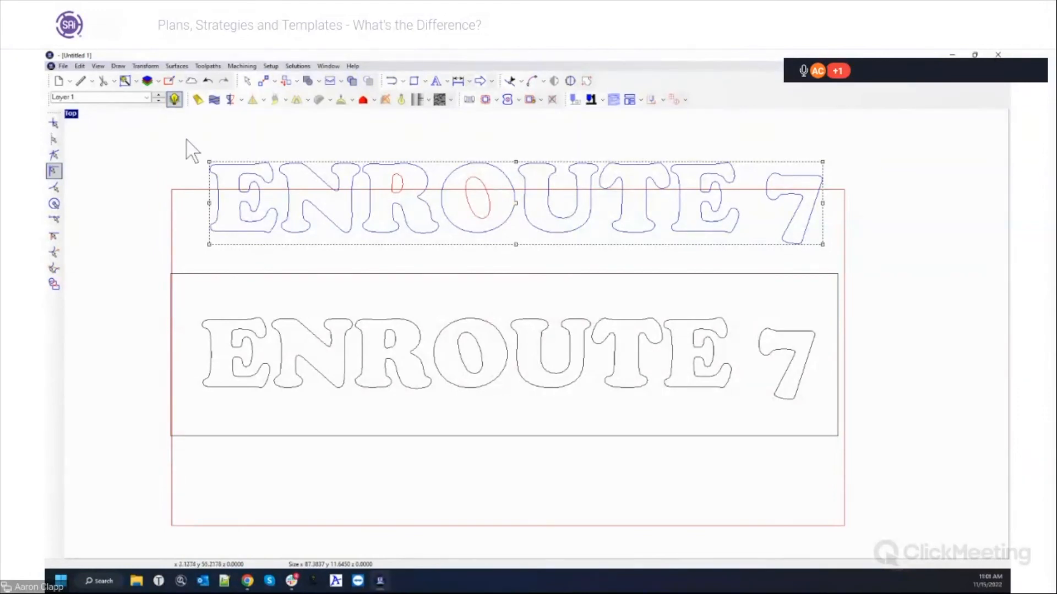
pyautogui.moveTo(174, 133); pyautogui.dragTo(874, 486)
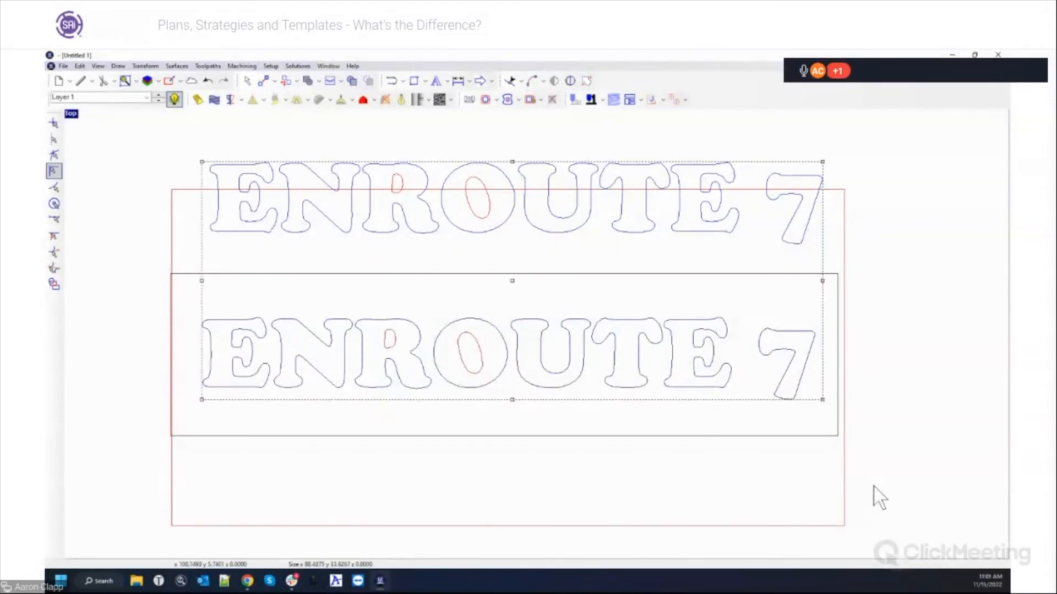